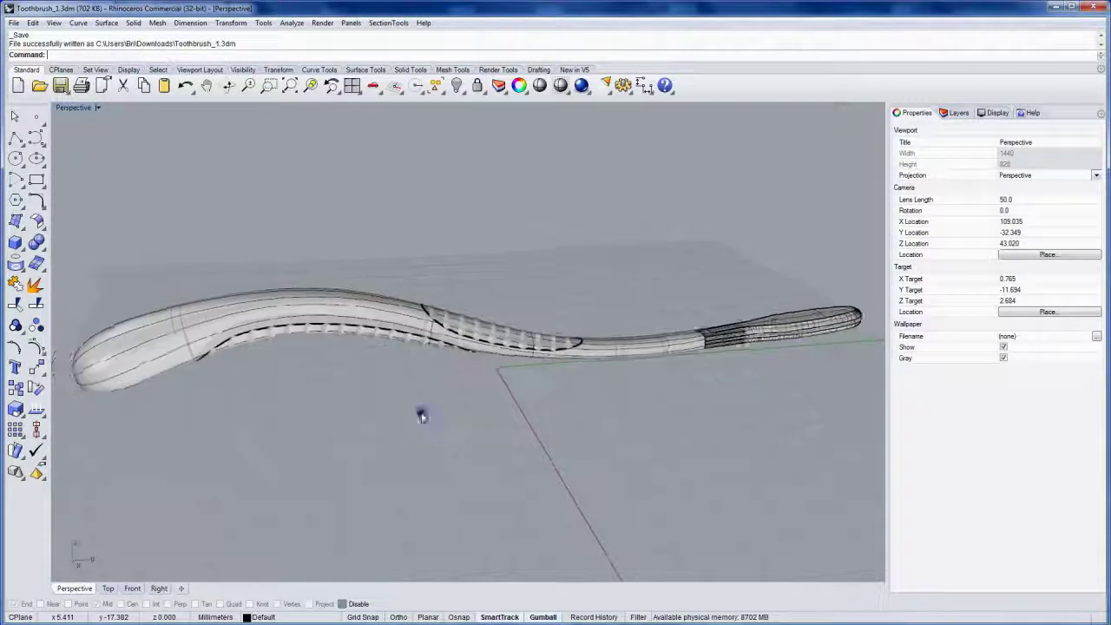
# Move the ribbed grip polysurface on the toothbrush handle to Layer 03.
pyautogui.click(446, 310)
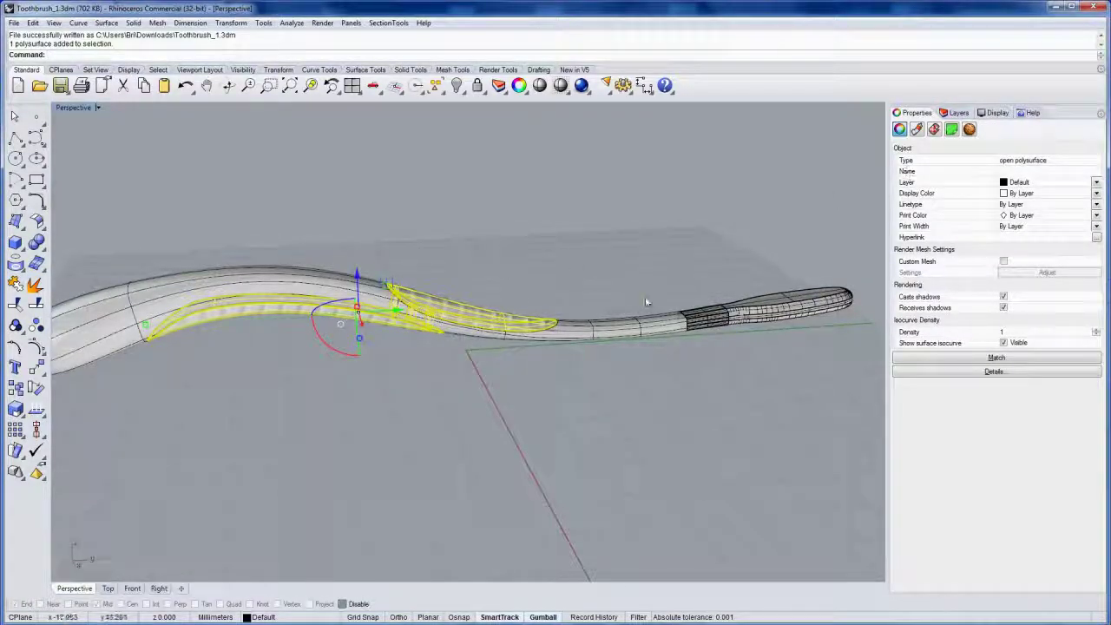
pyautogui.click(263, 616)
pyautogui.click(282, 587)
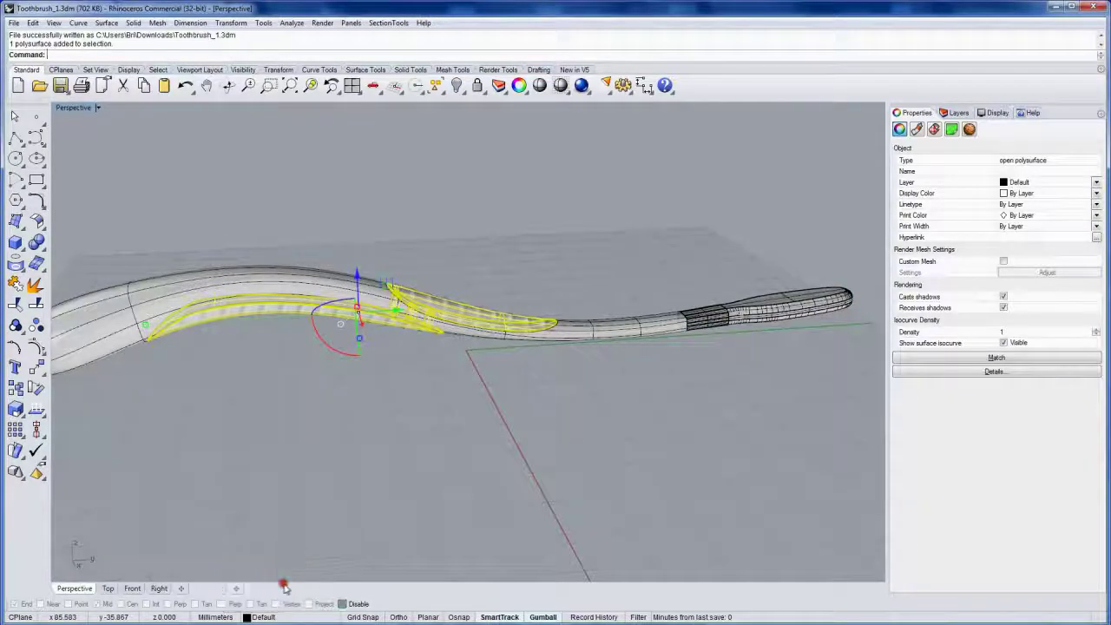
# Rename Layer 03 as grip and set its layer colour to black.
pyautogui.click(957, 114)
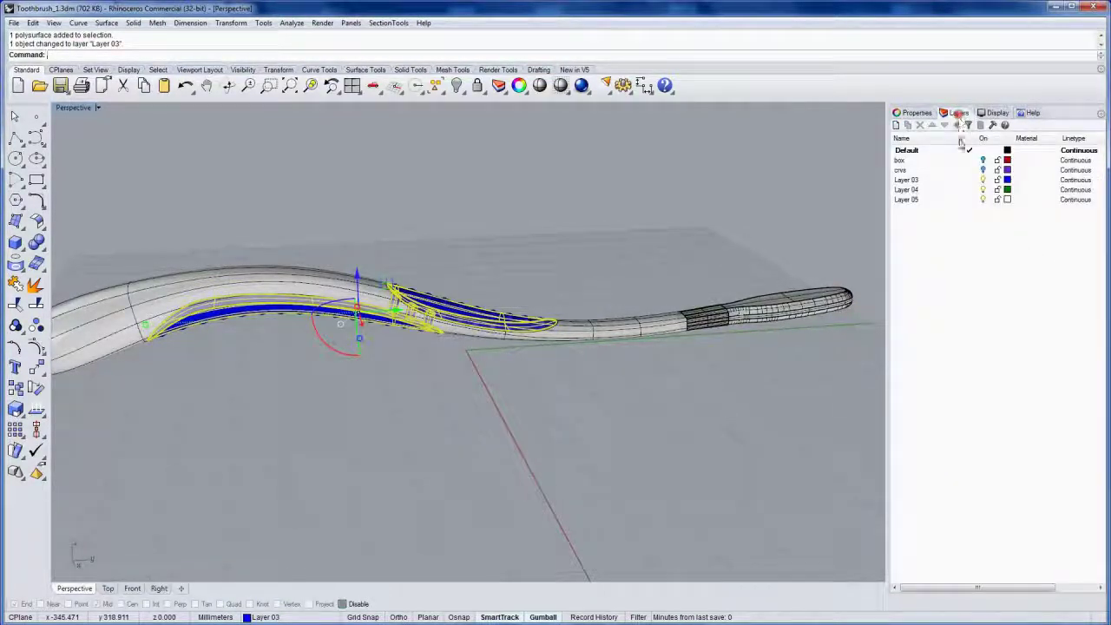
pyautogui.click(939, 183)
pyautogui.doubleClick(925, 181)
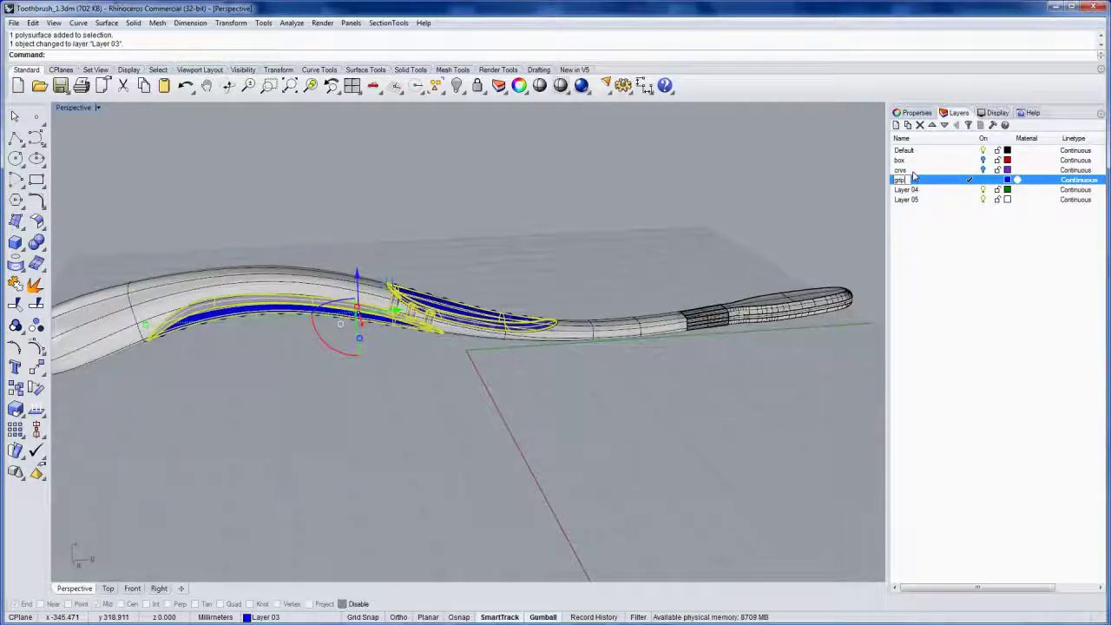
pyautogui.click(478, 412)
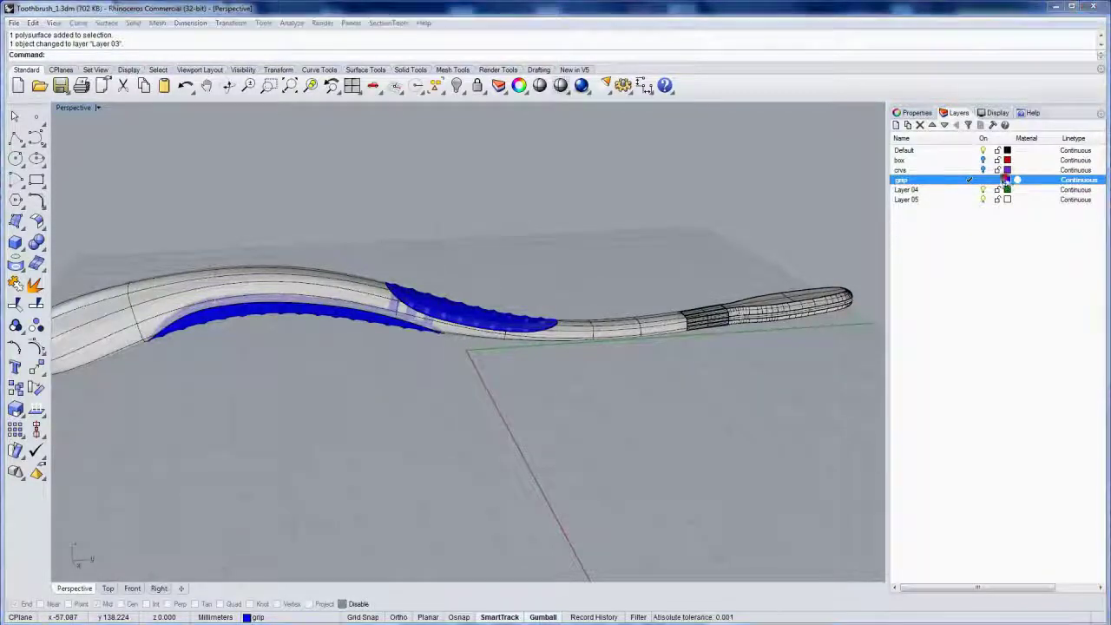
pyautogui.click(1008, 180)
pyautogui.click(602, 421)
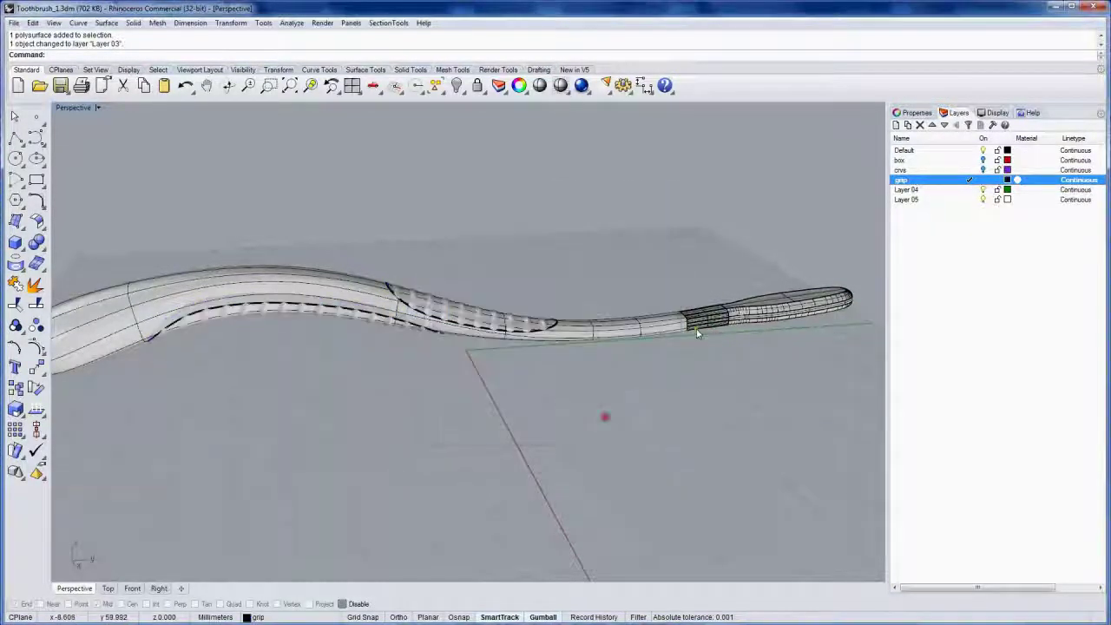
# Make Default the current layer and turn off the grip layer.
pyautogui.moveTo(907, 180); pyautogui.dragTo(944, 158)
pyautogui.doubleClick(944, 150)
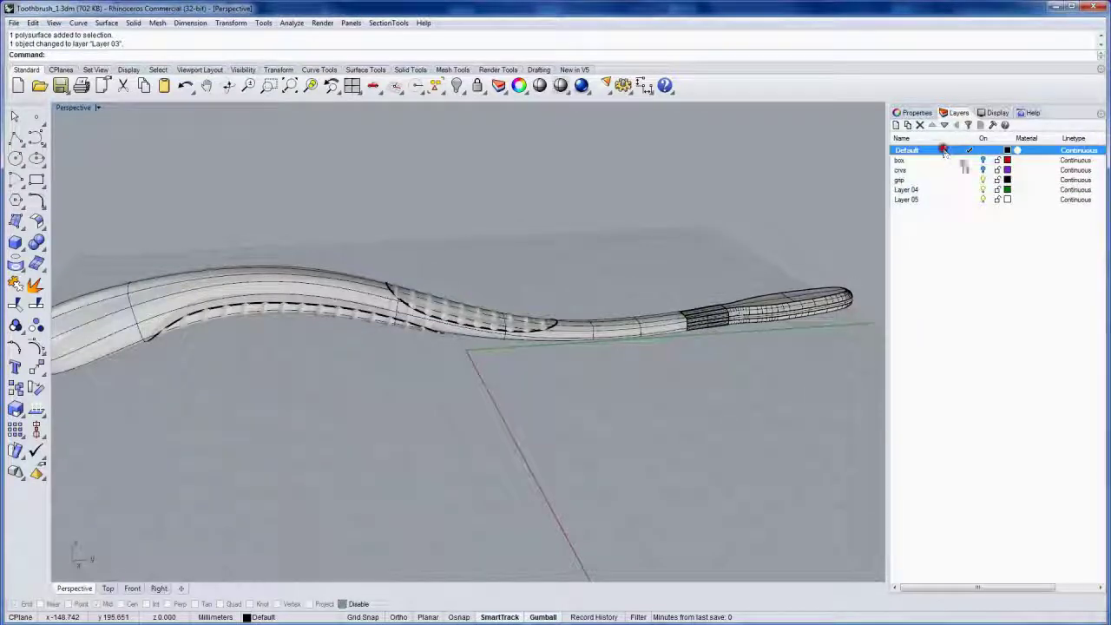
pyautogui.click(983, 180)
# Launch Grasshopper and place a Circle CNR component on an empty canvas.
pyautogui.moveTo(680, 278)
pyautogui.mouseDown(button='right')
pyautogui.moveTo(665, 351)
pyautogui.moveTo(662, 333)
pyautogui.moveTo(699, 274)
pyautogui.moveTo(690, 272)
pyautogui.mouseUp(button='right')
pyautogui.moveTo(610, 317); pyautogui.dragTo(585, 278, button='right')
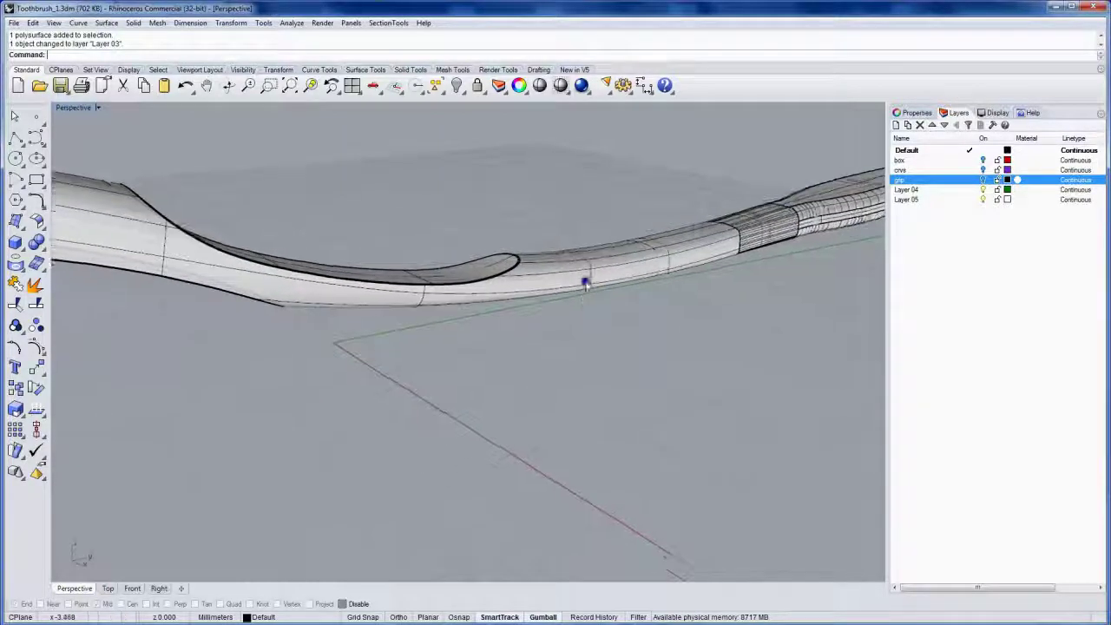
pyautogui.scroll(5, 334, 299)
pyautogui.moveTo(328, 276); pyautogui.dragTo(637, 360, button='right')
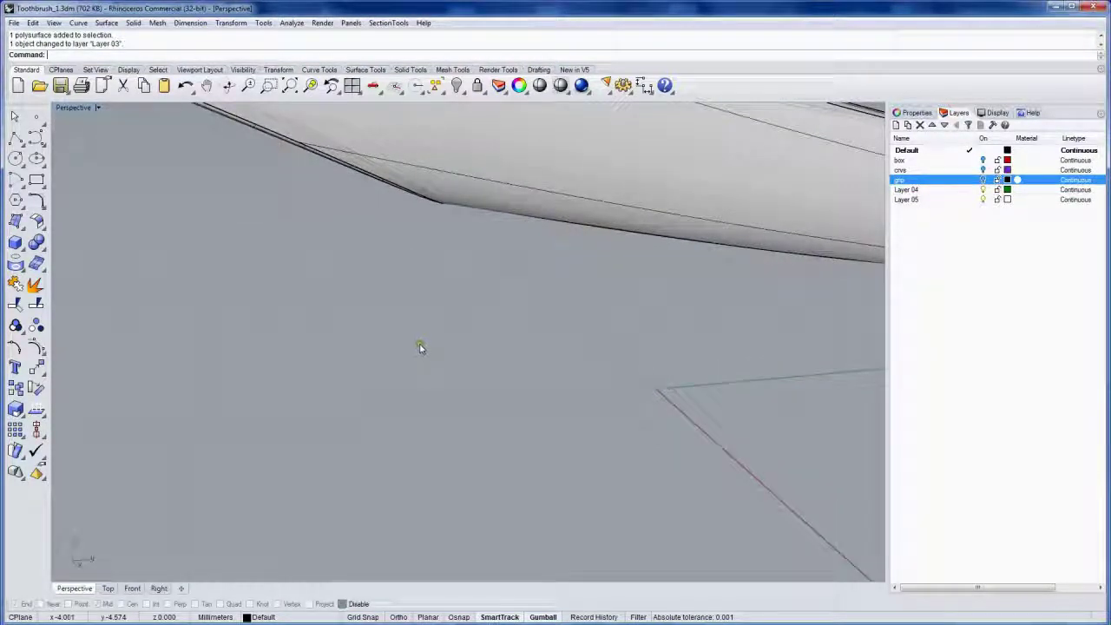
pyautogui.write('Grasshopper')
pyautogui.press('Return')
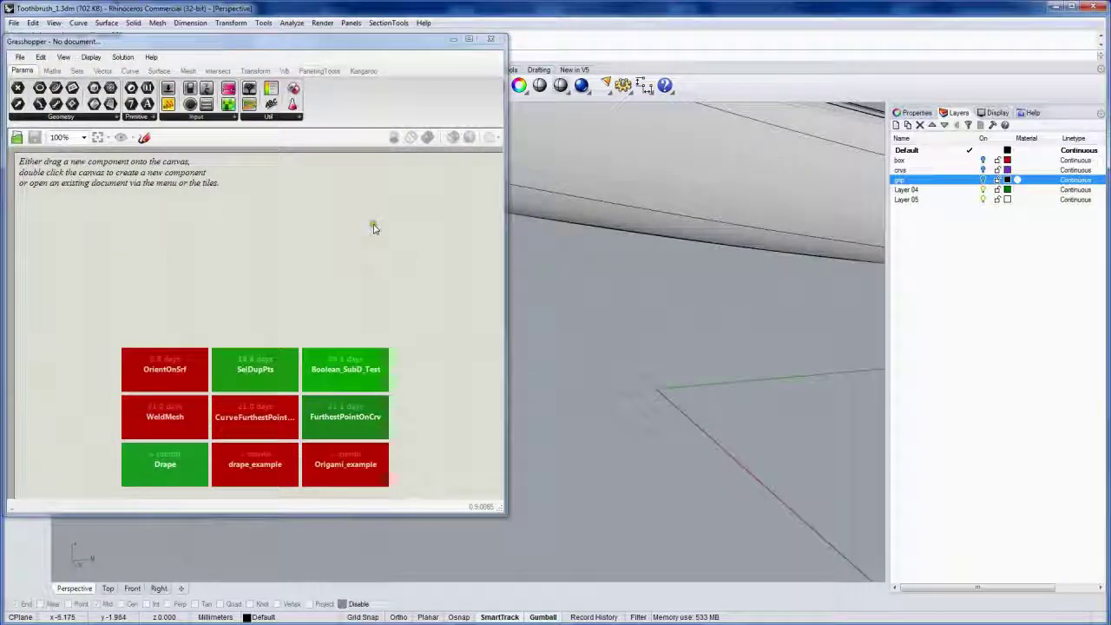
pyautogui.click(130, 70)
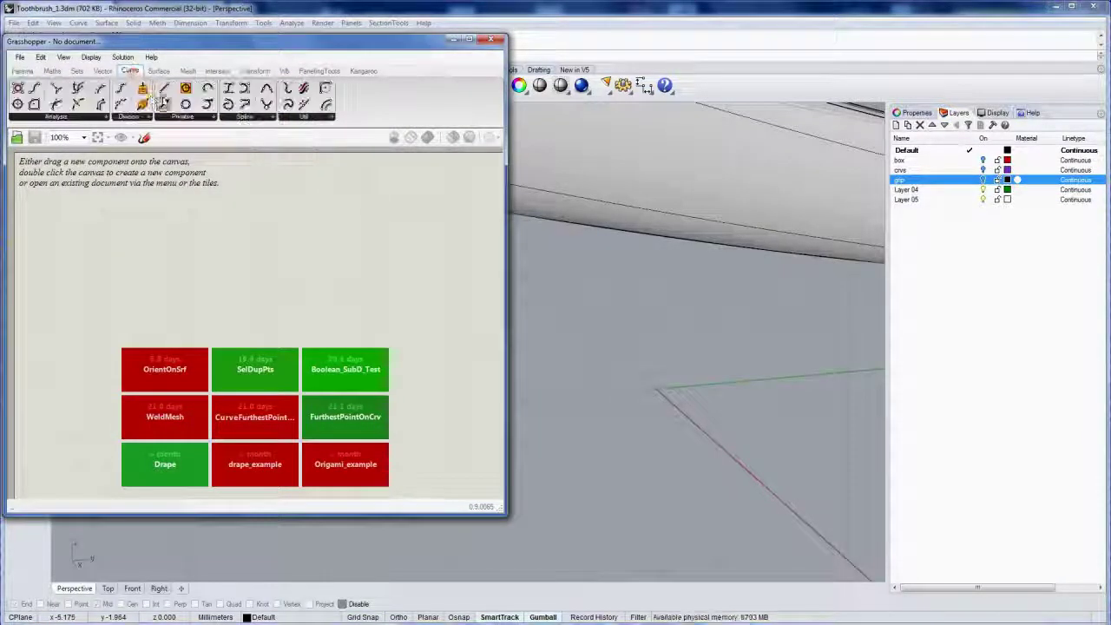
pyautogui.click(184, 117)
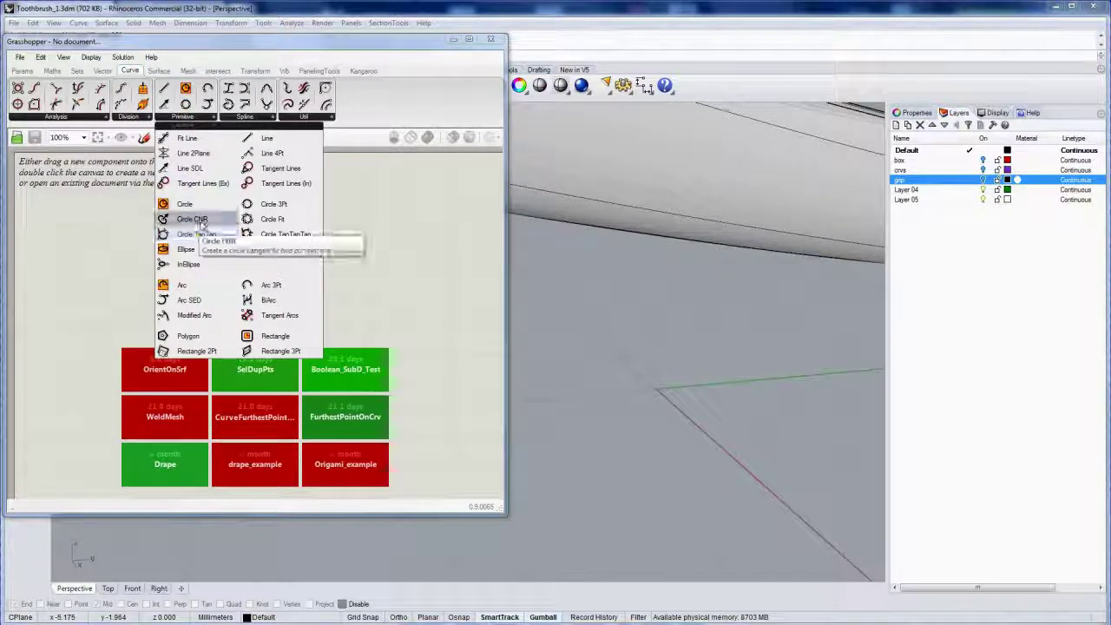
pyautogui.moveTo(194, 218)
pyautogui.mouseDown()
pyautogui.moveTo(187, 242)
pyautogui.moveTo(182, 230)
pyautogui.mouseUp()
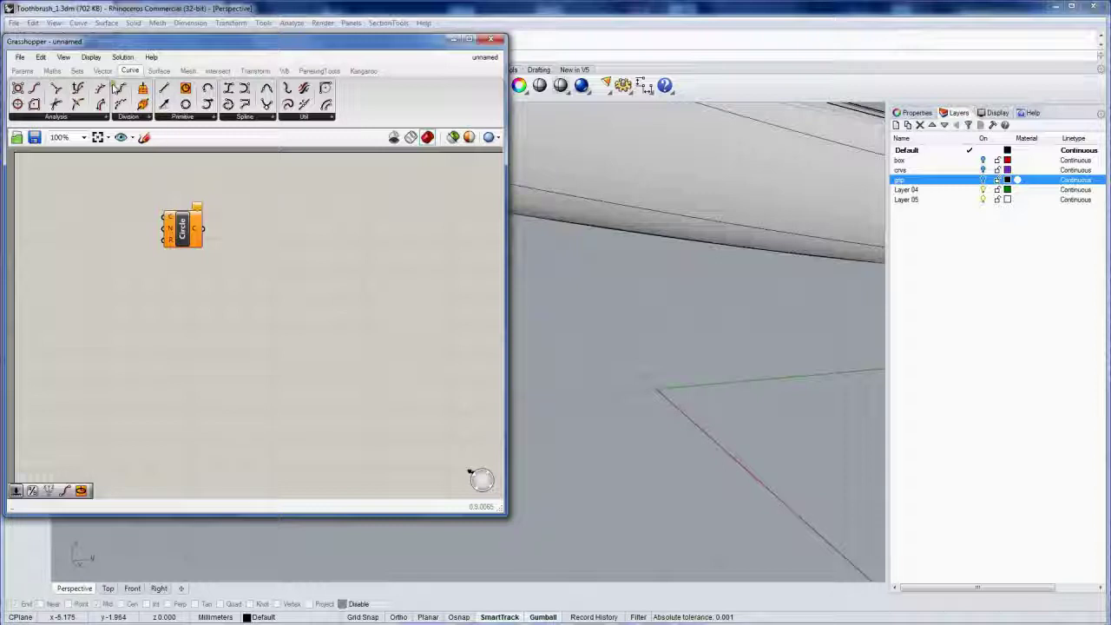
# Add a Construct Point component and connect its output to the Circle component's centre input.
pyautogui.click(102, 71)
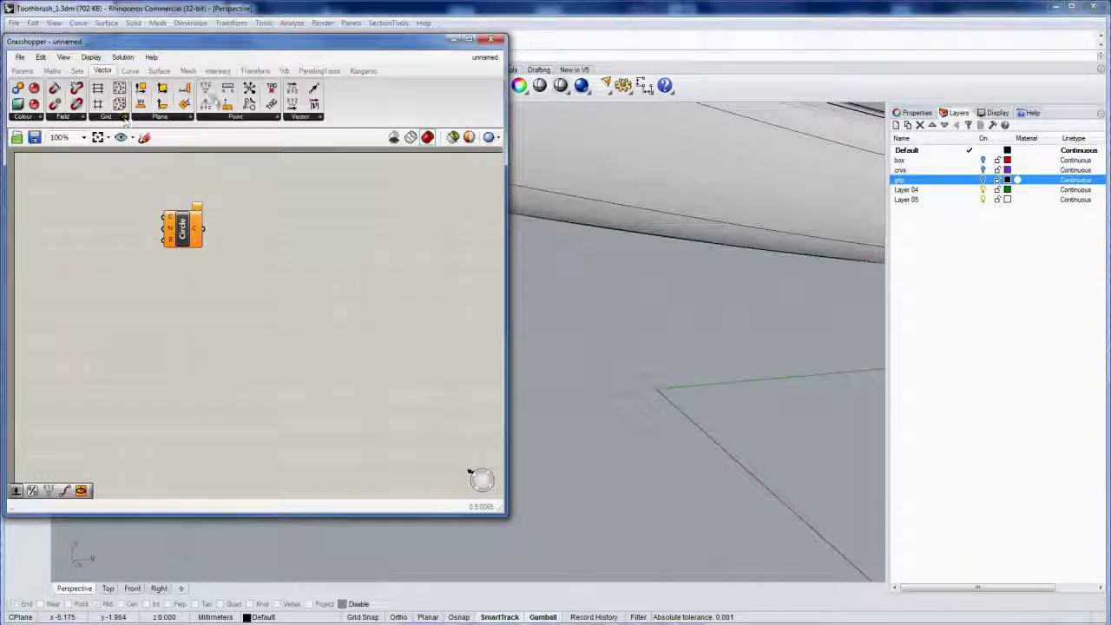
pyautogui.moveTo(205, 87); pyautogui.dragTo(199, 234)
pyautogui.click(202, 187)
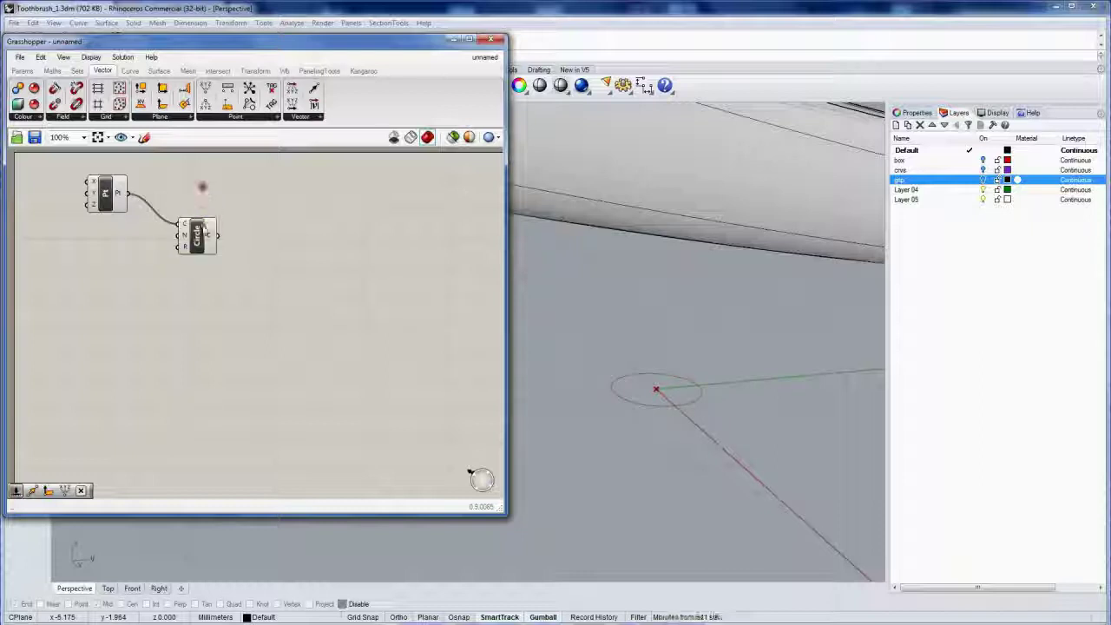
# Add a Patch component and feed it the Circle component's output curve.
pyautogui.click(159, 70)
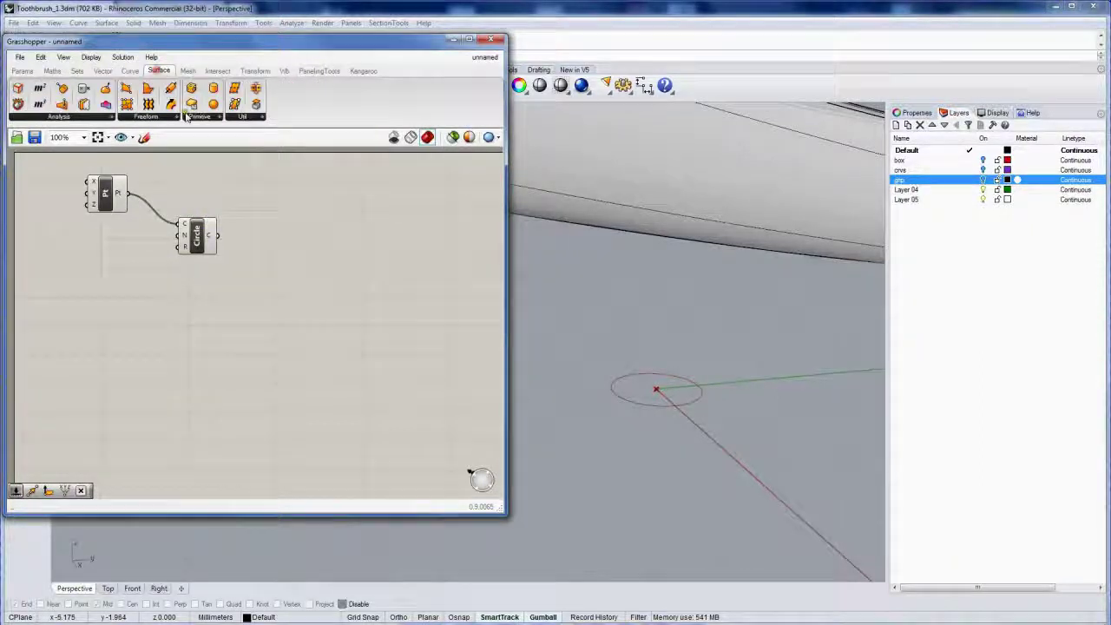
pyautogui.click(185, 116)
pyautogui.moveTo(218, 257); pyautogui.dragTo(267, 272)
pyautogui.click(260, 217)
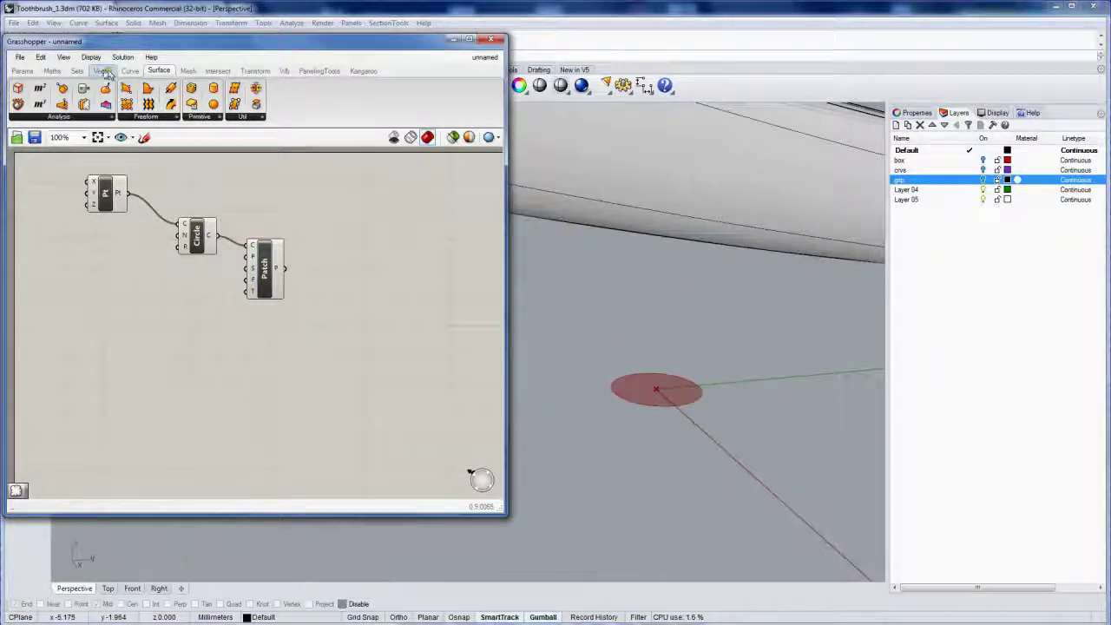
# Add a Populate Geometry component and connect the patch surface to its geometry input.
pyautogui.click(103, 71)
pyautogui.click(108, 116)
pyautogui.moveTo(121, 233); pyautogui.dragTo(138, 251)
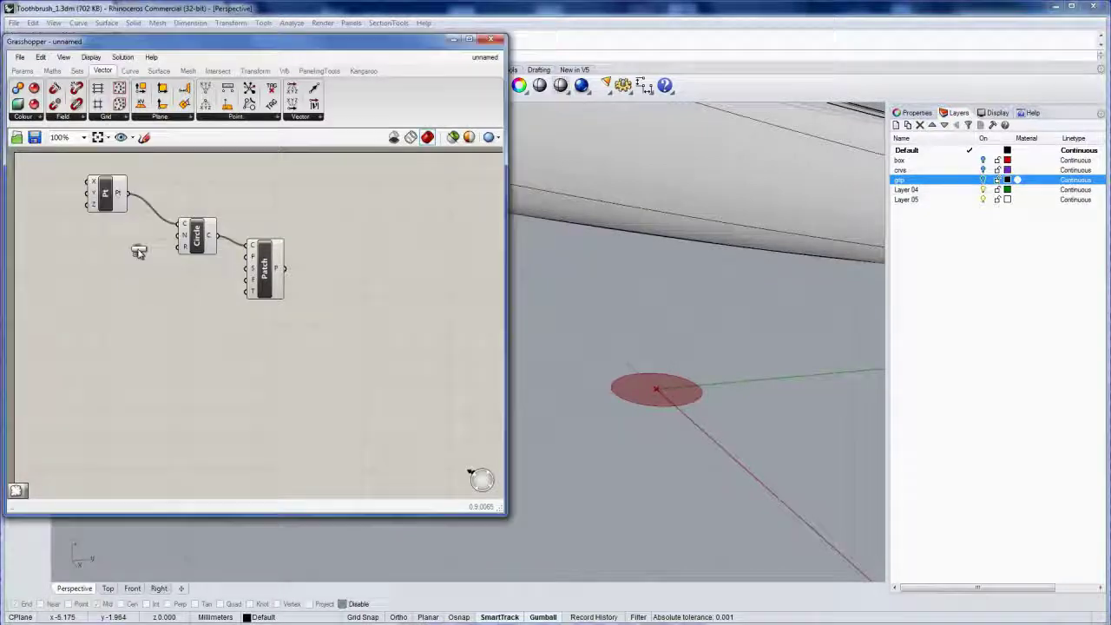
pyautogui.moveTo(329, 289)
pyautogui.mouseDown()
pyautogui.moveTo(310, 269)
pyautogui.moveTo(334, 294)
pyautogui.mouseUp()
pyautogui.click(348, 245)
# Turn off the preview of the Point, Circle and Patch components and shift them slightly away from Populate Geometry.
pyautogui.moveTo(295, 347); pyautogui.dragTo(87, 182)
pyautogui.middleClick(199, 205)
pyautogui.click(234, 170)
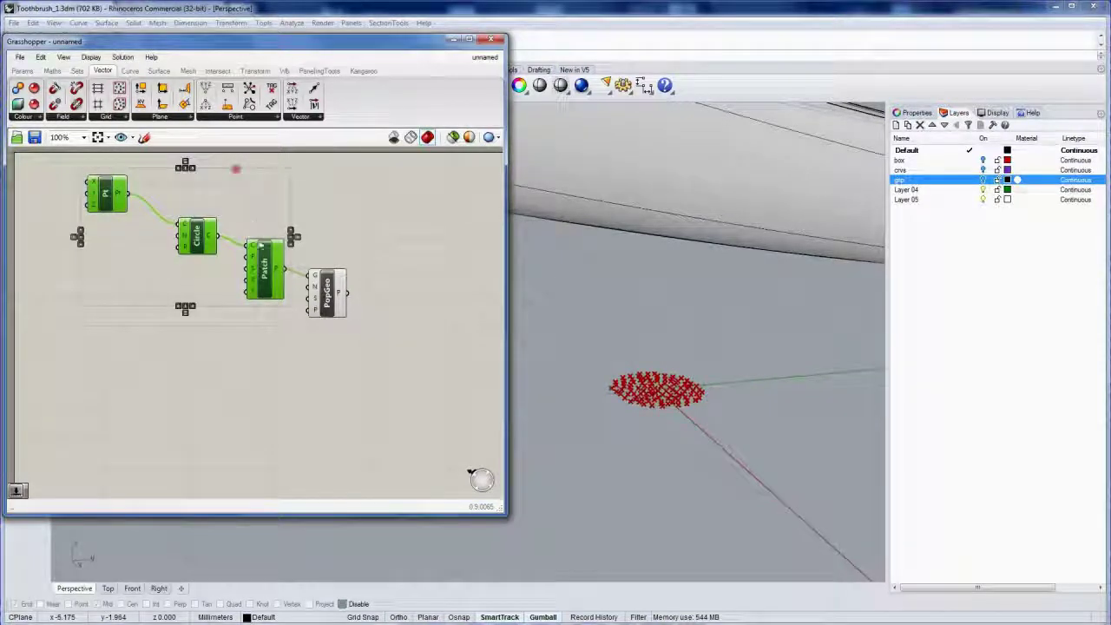
pyautogui.moveTo(268, 269); pyautogui.dragTo(251, 265)
pyautogui.click(317, 227)
pyautogui.click(329, 298)
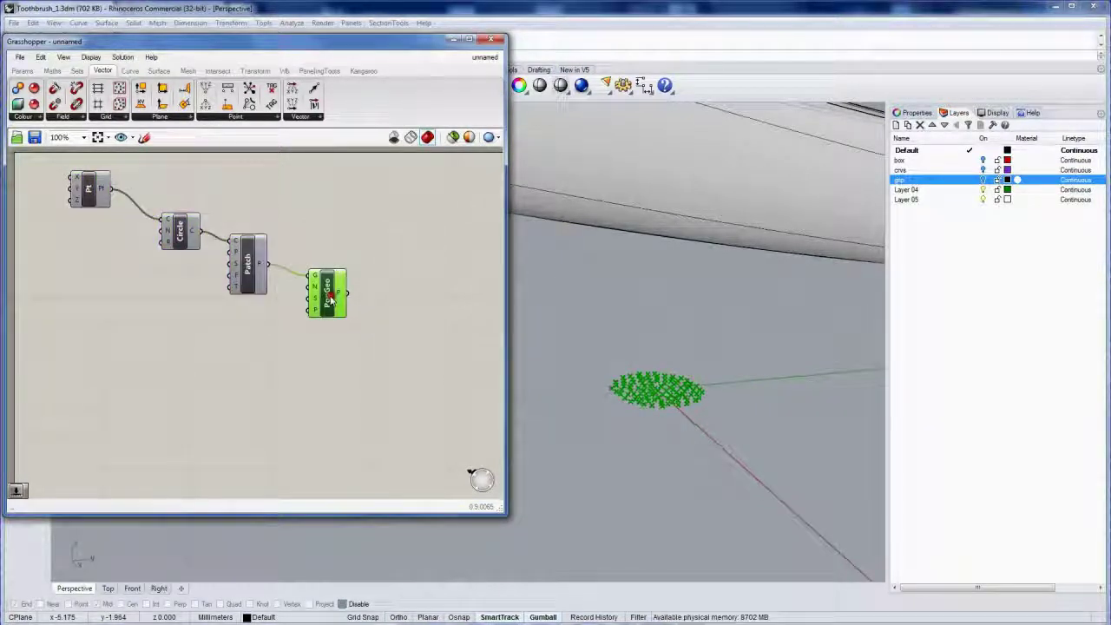
pyautogui.click(382, 315)
# Place a Move component on the canvas below and beyond Populate Geometry.
pyautogui.moveTo(641, 369); pyautogui.dragTo(734, 373, button='right')
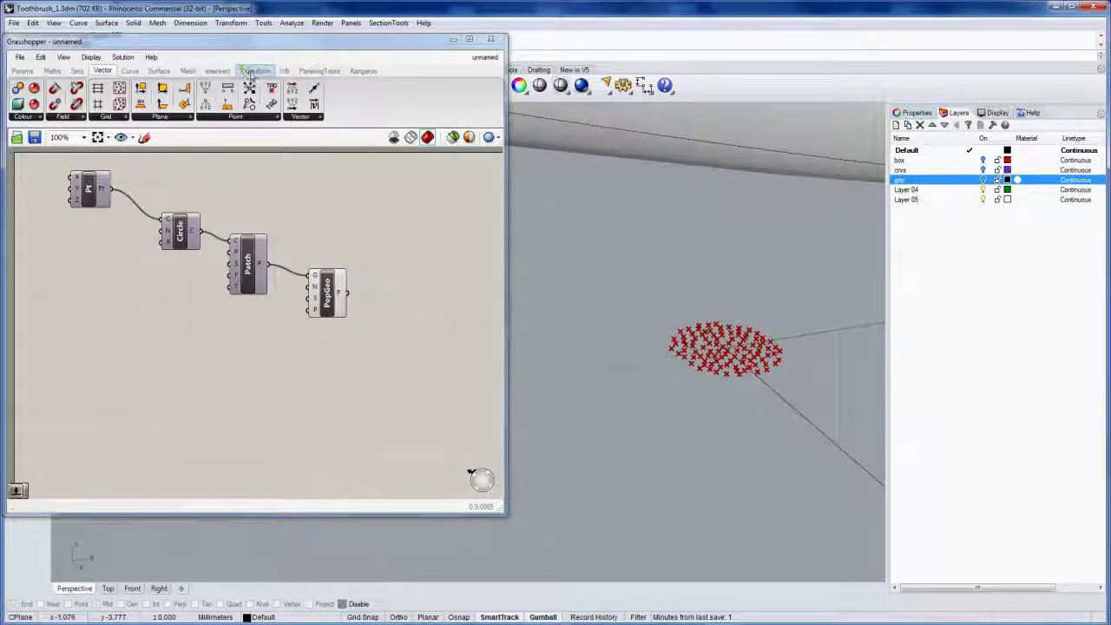
pyautogui.click(254, 70)
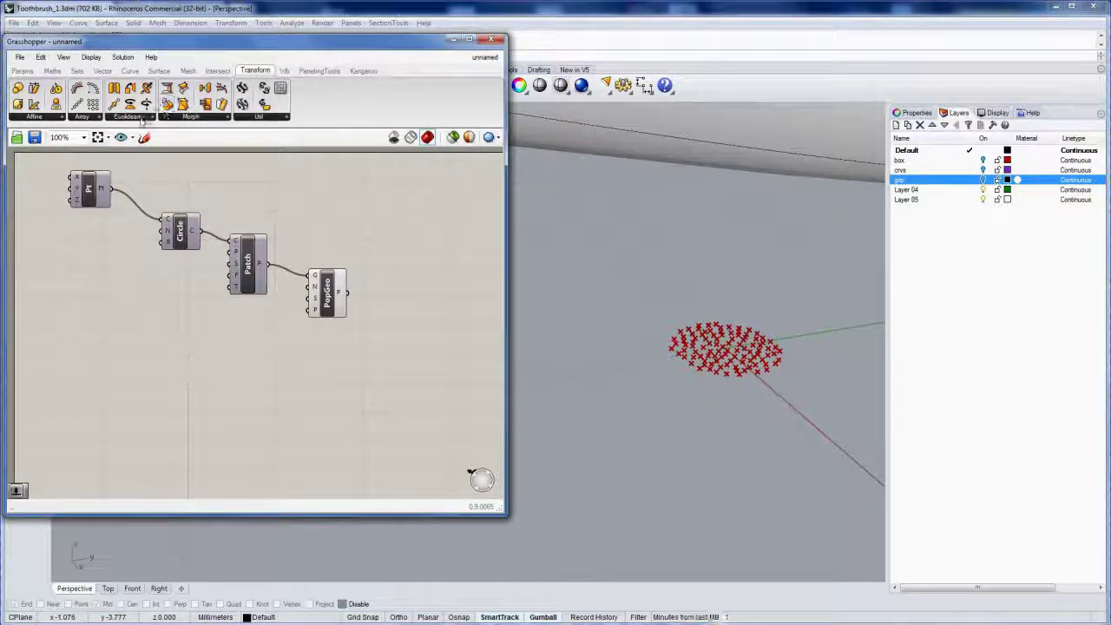
pyautogui.click(151, 116)
pyautogui.click(139, 151)
pyautogui.click(418, 358)
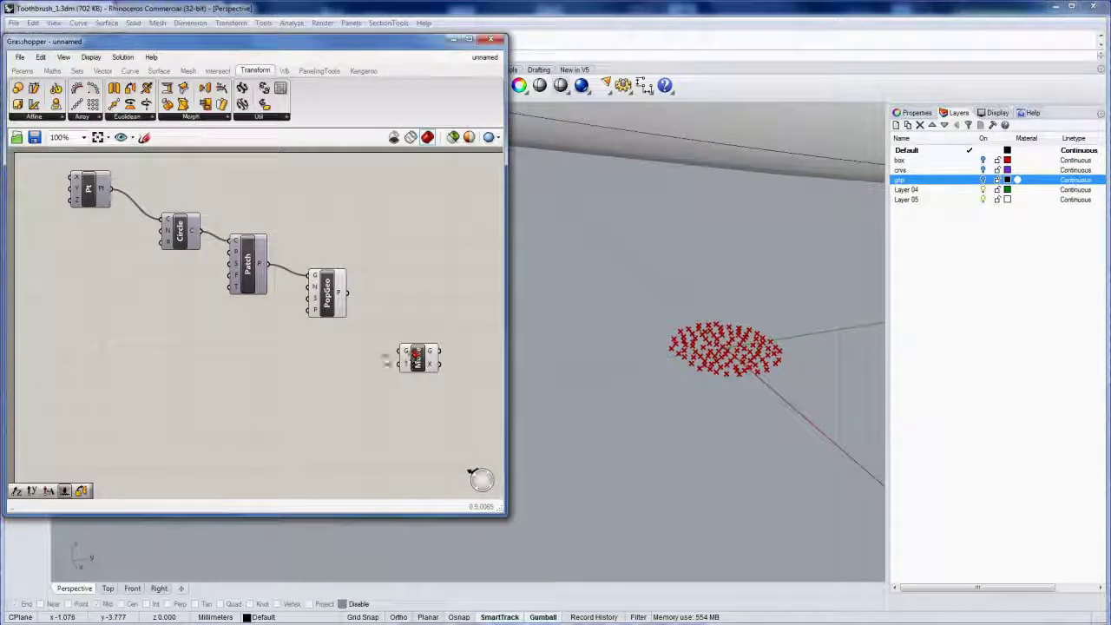
# Add a Unit Z vector as the Move component's motion and connect the populated points as its geometry.
pyautogui.click(102, 70)
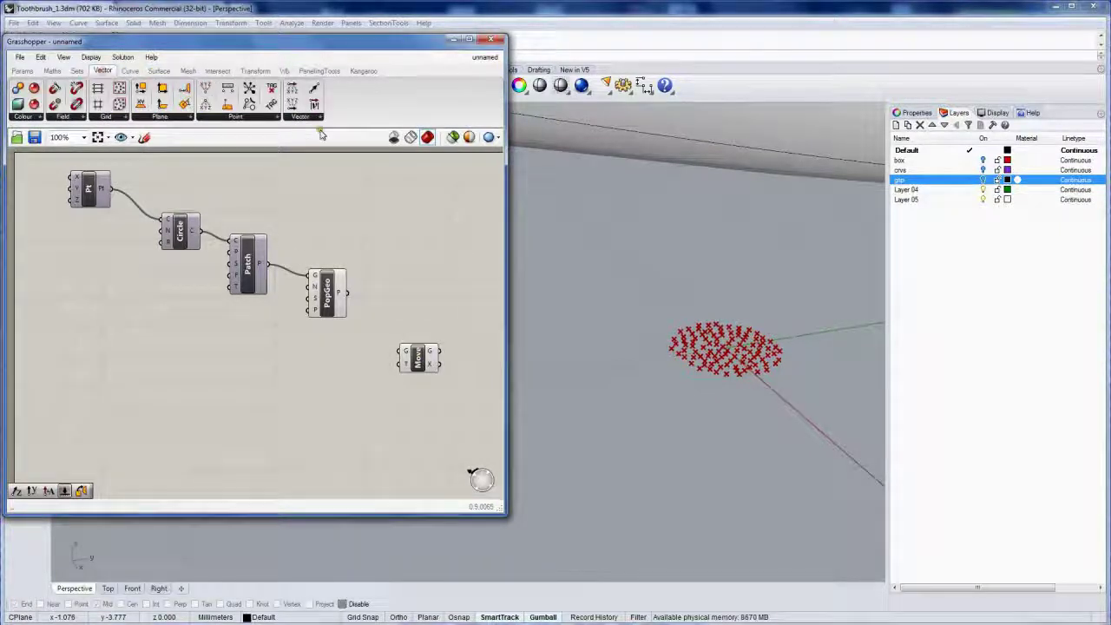
pyautogui.click(301, 116)
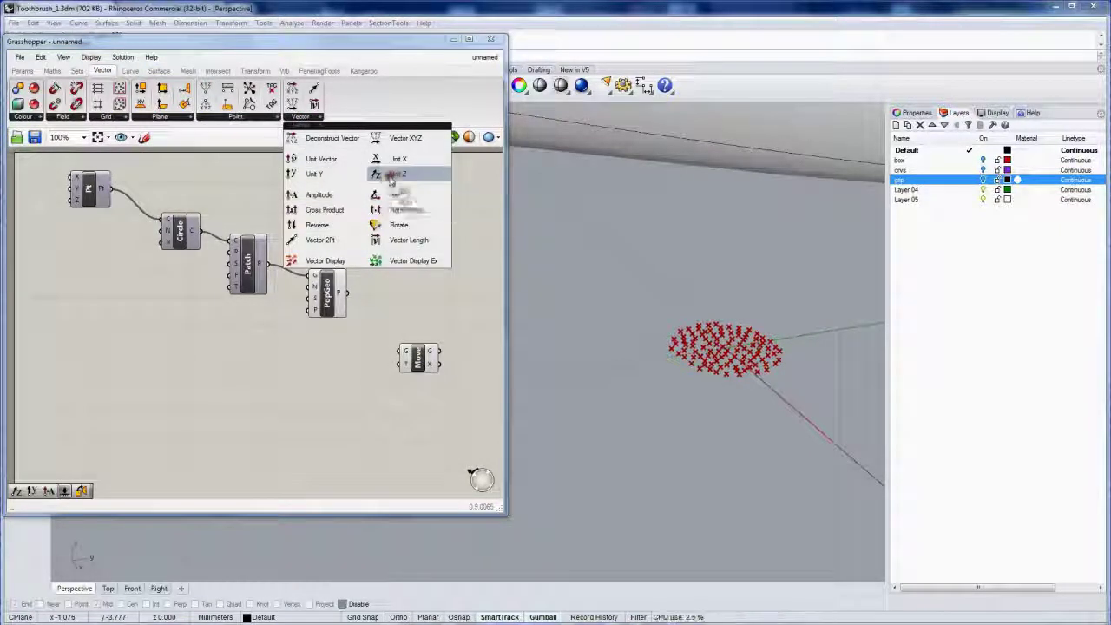
pyautogui.click(390, 175)
pyautogui.moveTo(363, 398); pyautogui.dragTo(356, 377)
pyautogui.moveTo(418, 357); pyautogui.dragTo(416, 328)
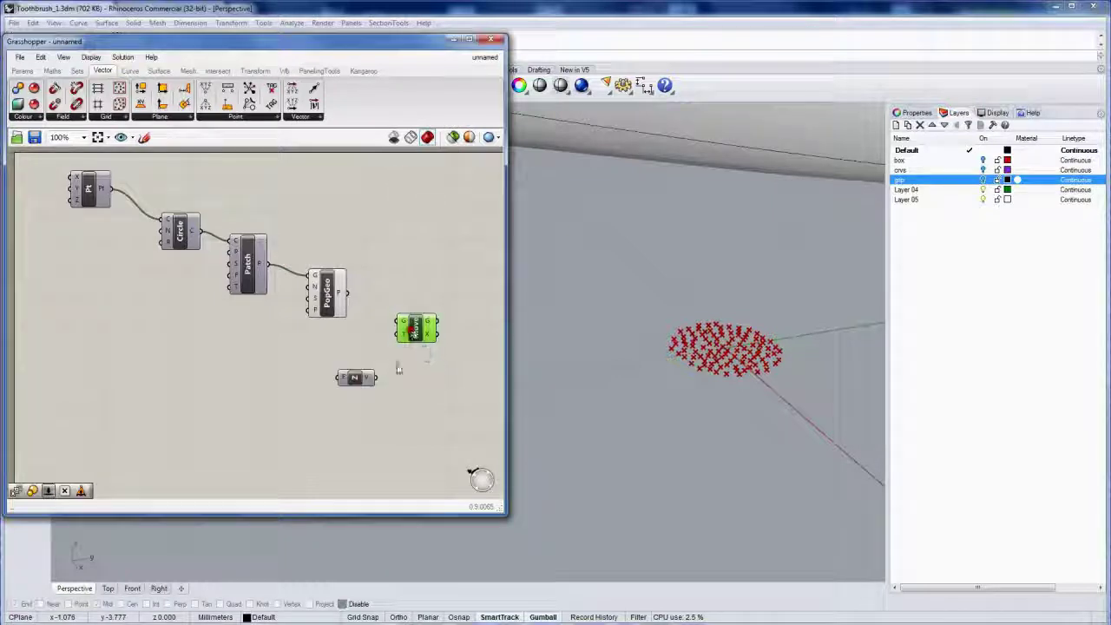
pyautogui.moveTo(377, 377); pyautogui.dragTo(400, 322)
pyautogui.click(420, 282)
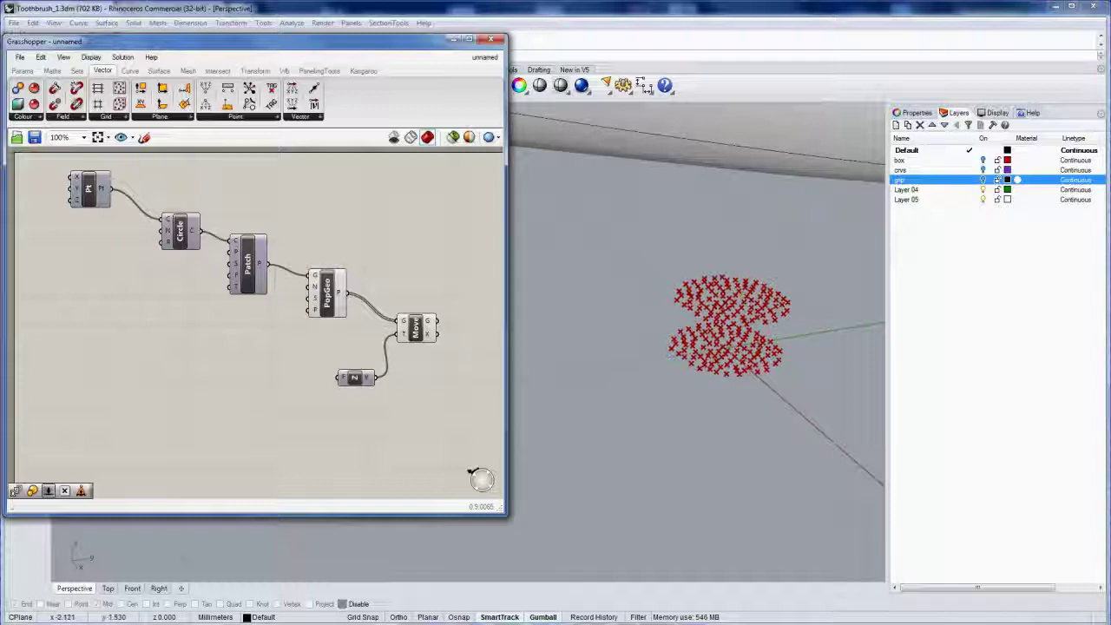
# Turn off the preview of the Populate Geometry component.
pyautogui.click(334, 299)
pyautogui.middleClick(349, 323)
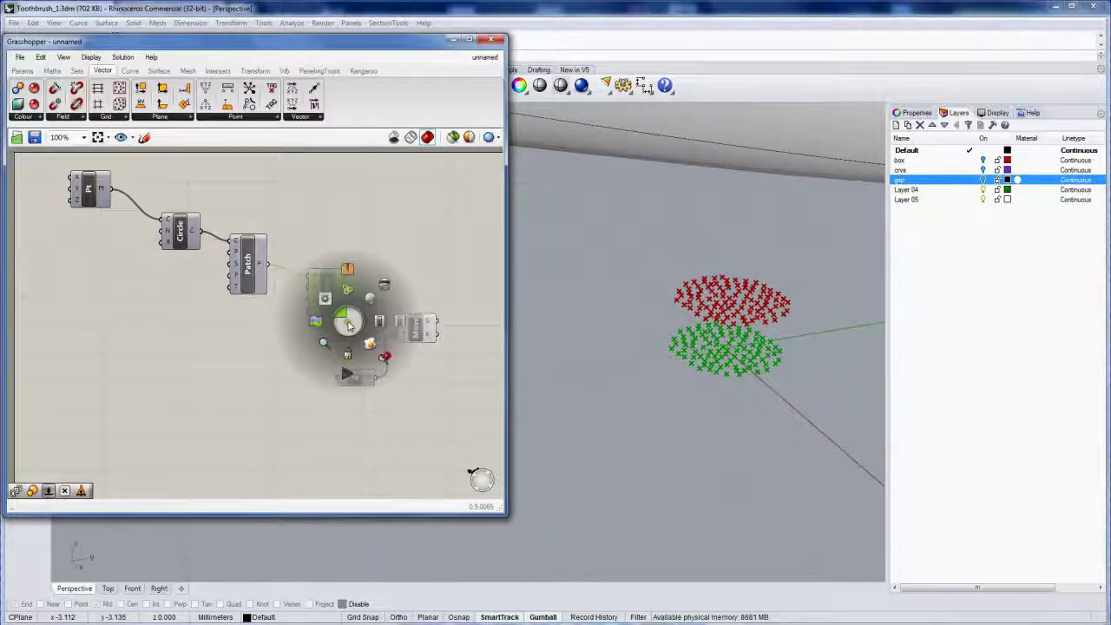
pyautogui.click(385, 285)
pyautogui.click(421, 278)
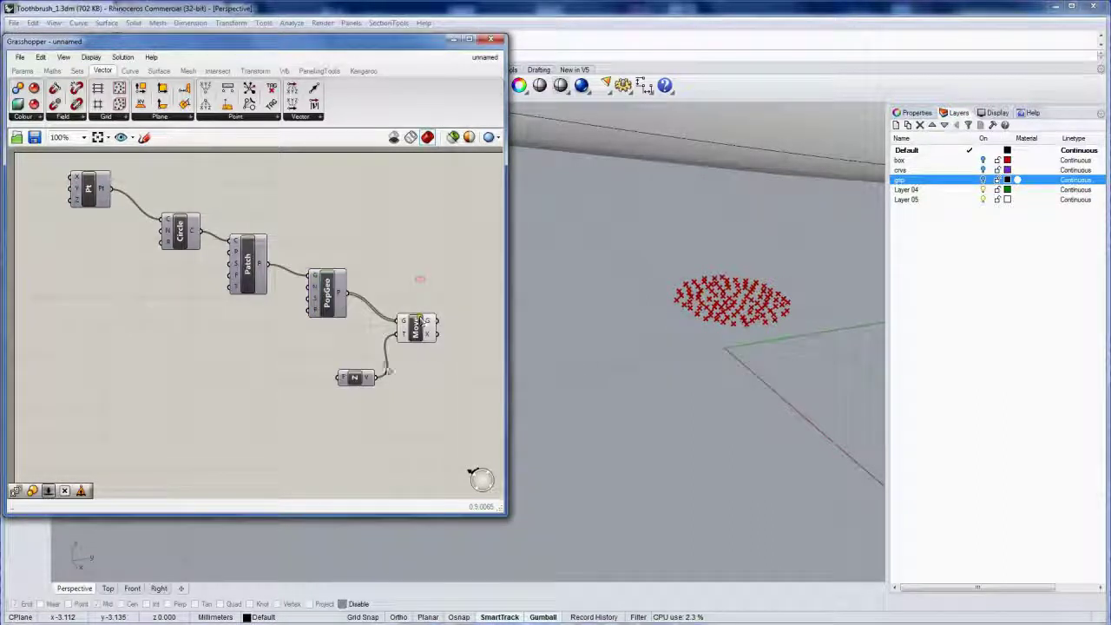
# Tidy the definition by nudging the Unit Z component up and the Move component slightly down.
pyautogui.moveTo(356, 379); pyautogui.dragTo(359, 369)
pyautogui.moveTo(429, 335); pyautogui.dragTo(427, 341)
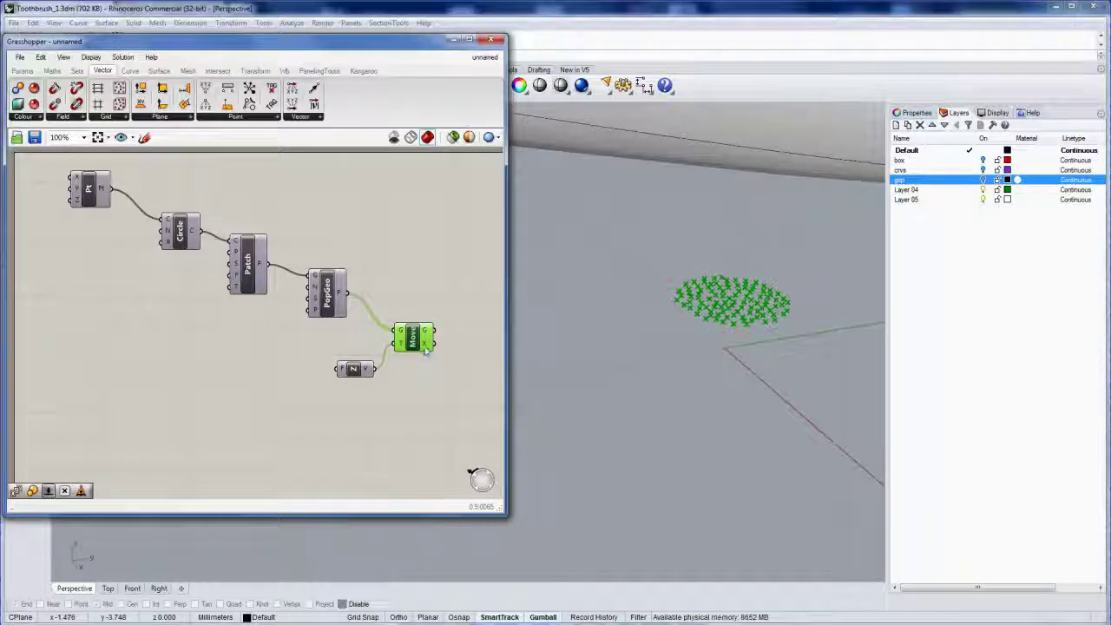
pyautogui.moveTo(425, 349); pyautogui.dragTo(429, 344)
pyautogui.click(439, 299)
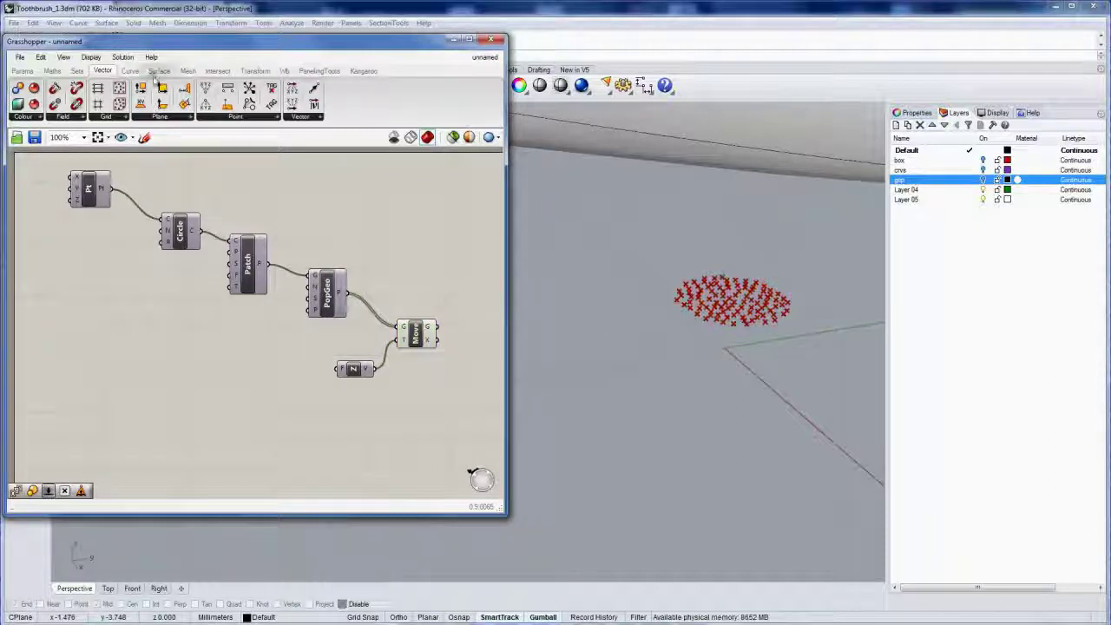
# Add a Random component and connect its output to the Unit Z component's factor input.
pyautogui.click(77, 70)
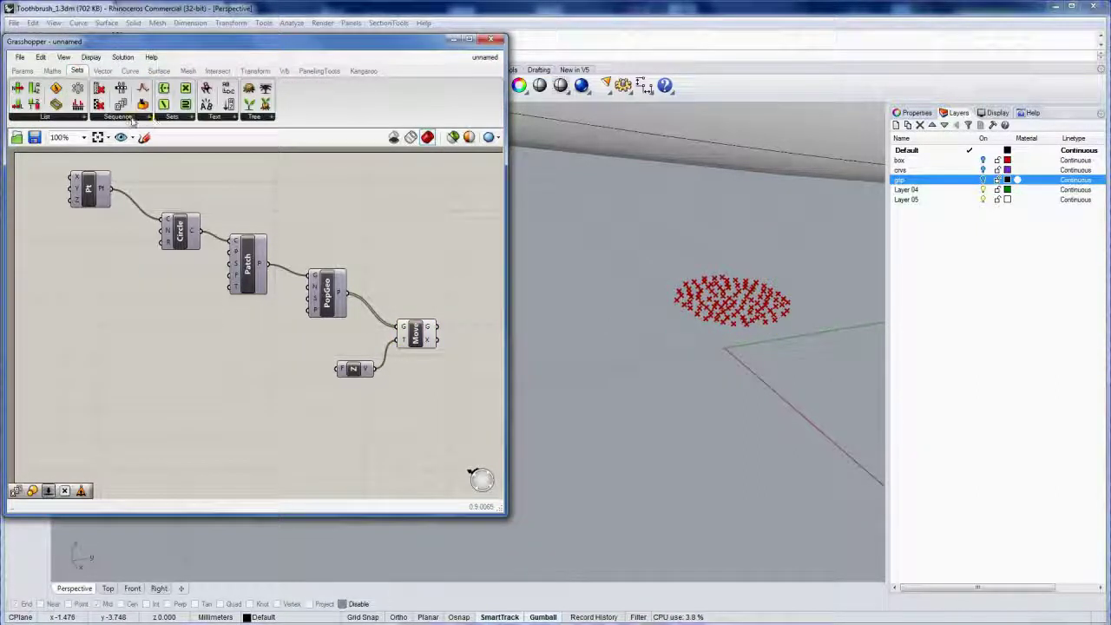
pyautogui.click(132, 121)
pyautogui.moveTo(144, 330); pyautogui.dragTo(283, 370)
pyautogui.click(359, 375)
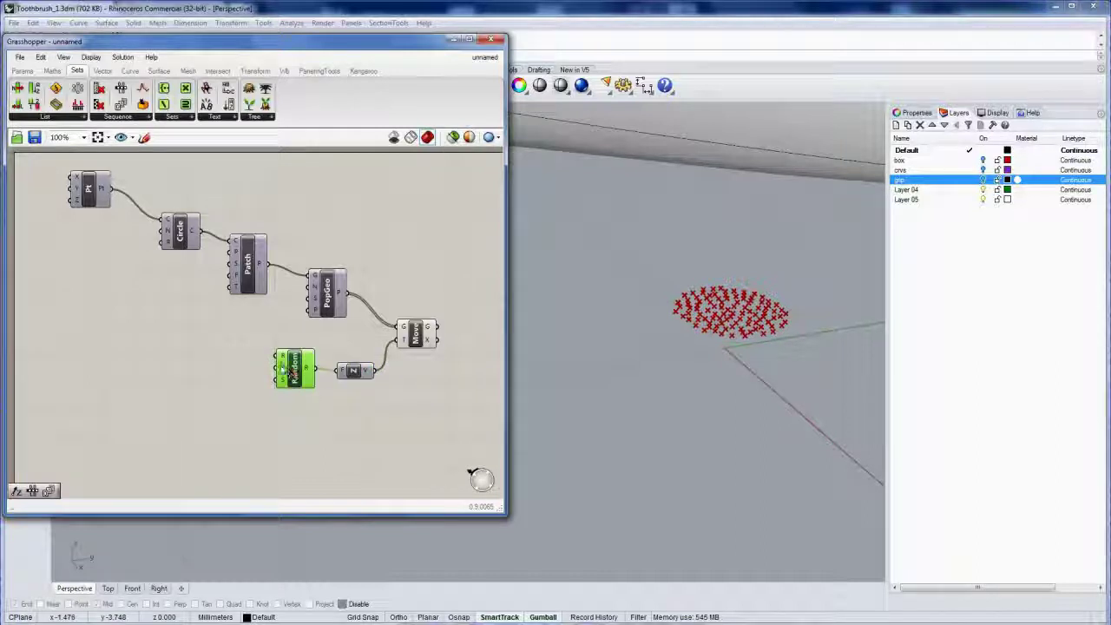
pyautogui.moveTo(282, 370)
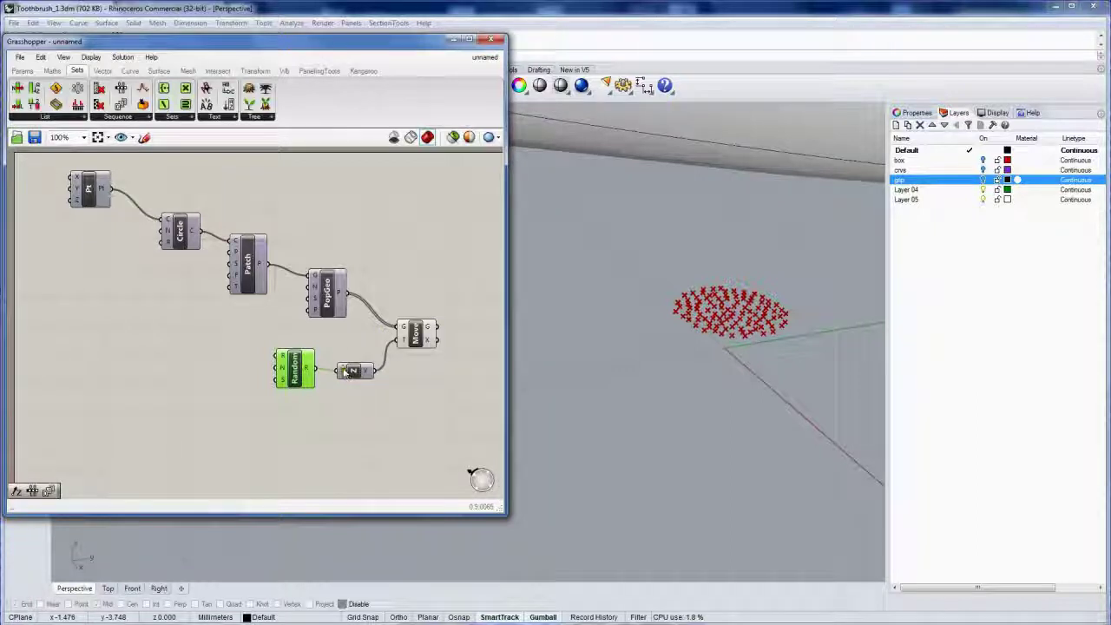
pyautogui.moveTo(345, 371)
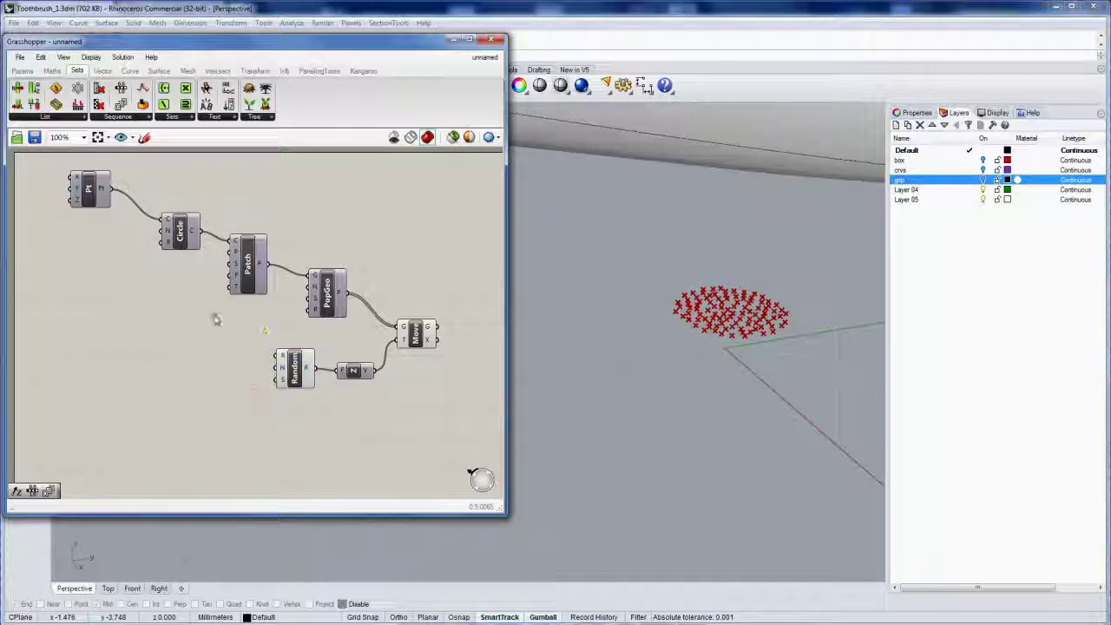
# Add a number slider set to 200 and connect it to the Populate Geometry component's count input.
pyautogui.doubleClick(164, 327)
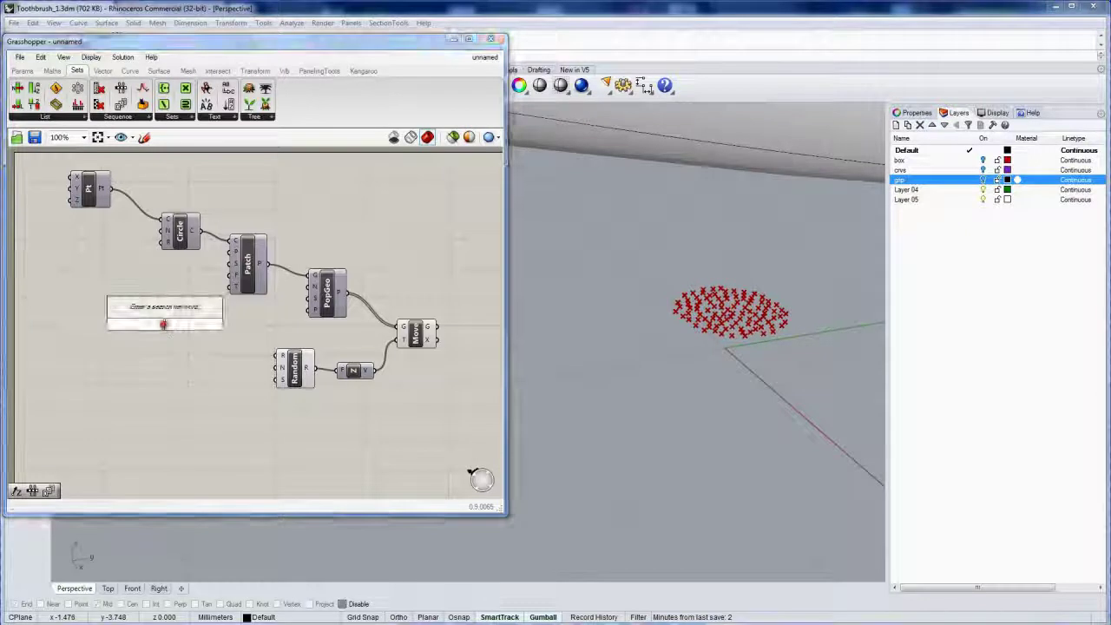
pyautogui.write('2')
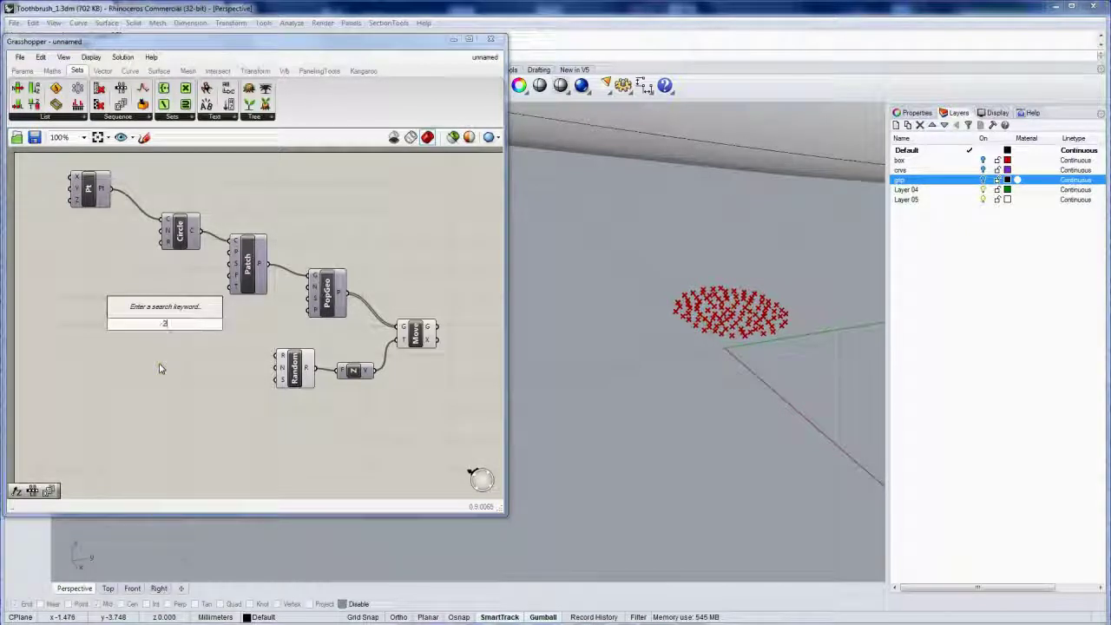
pyautogui.write('00')
pyautogui.press('Return')
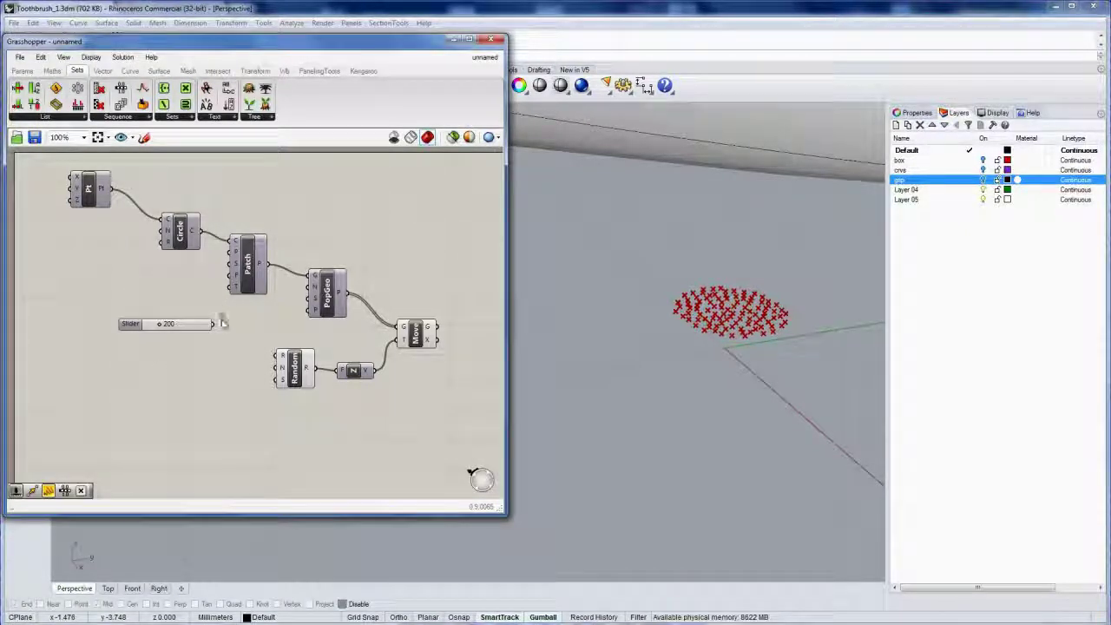
pyautogui.moveTo(214, 324); pyautogui.dragTo(310, 286)
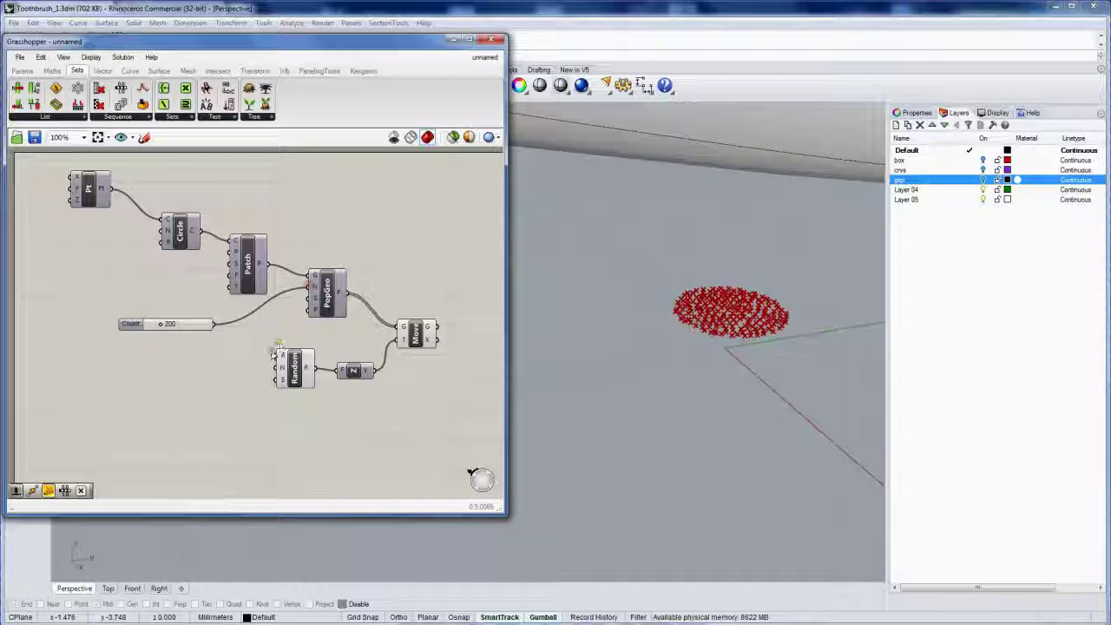
# Set the point count slider to 150 and also connect it to the Random component's number input.
pyautogui.moveTo(139, 327); pyautogui.dragTo(195, 324)
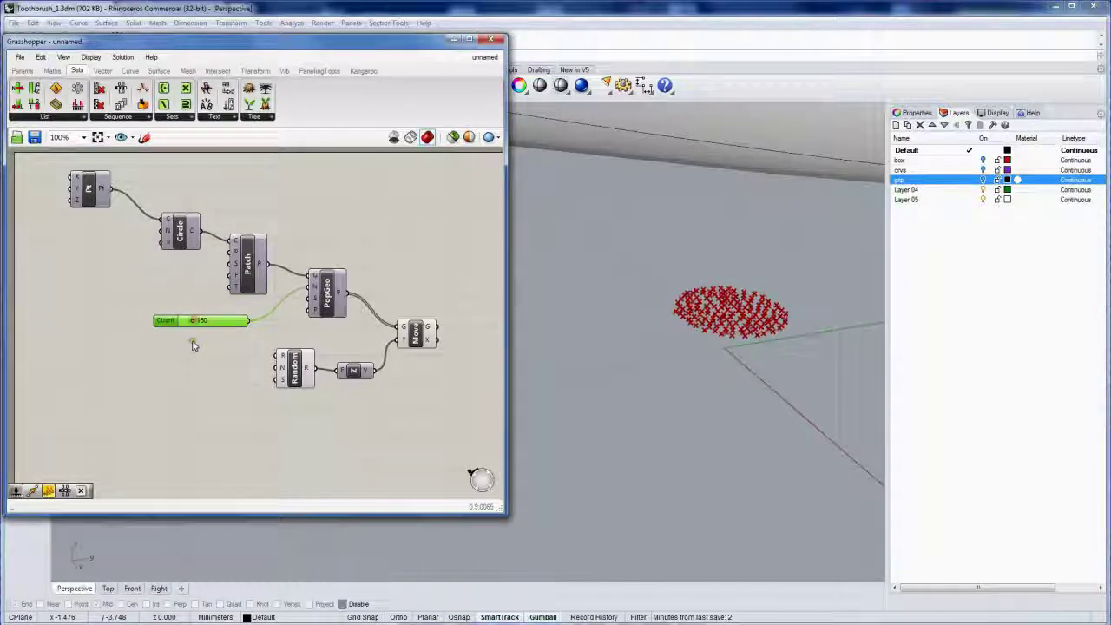
pyautogui.click(194, 350)
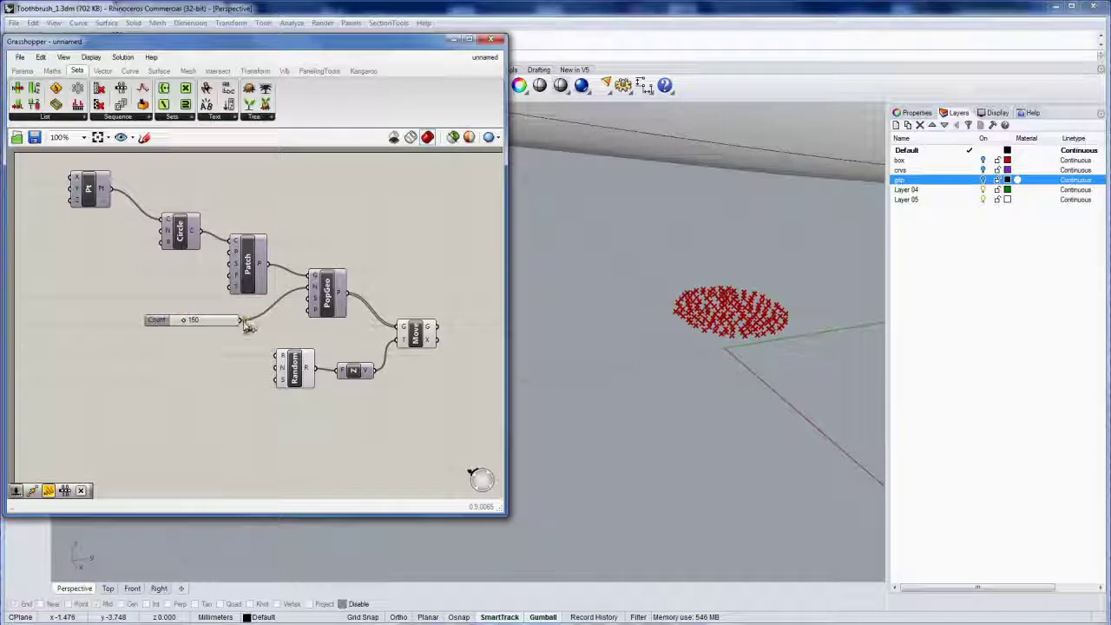
pyautogui.moveTo(259, 369); pyautogui.dragTo(276, 363)
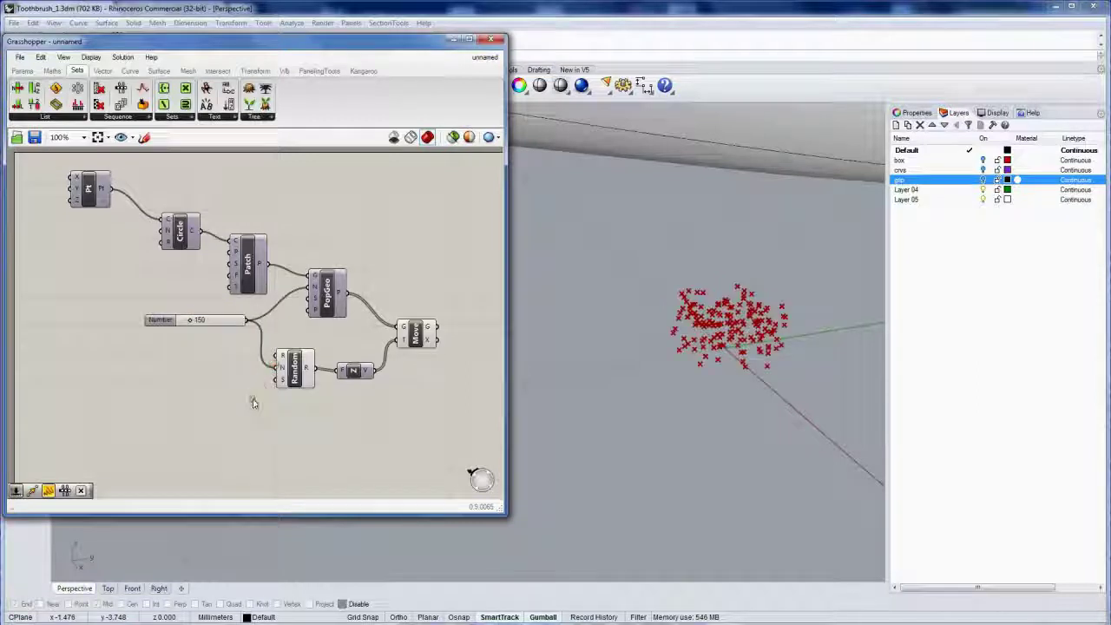
pyautogui.moveTo(711, 373); pyautogui.dragTo(617, 356, button='right')
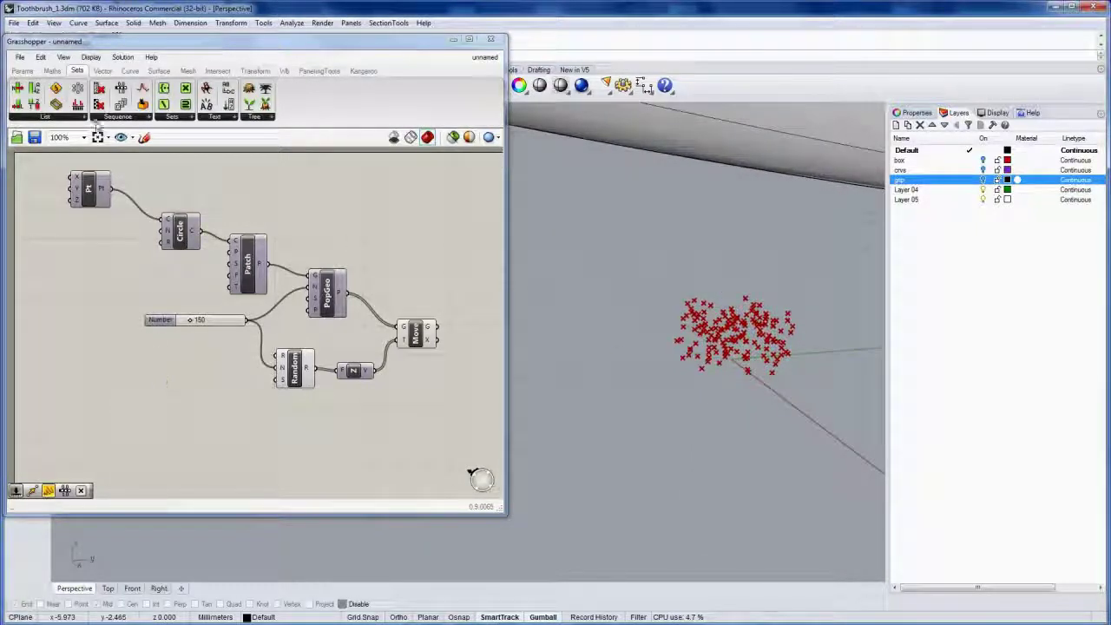
# Add a number slider for the Random component's range input and set it to 0.170.
pyautogui.click(21, 71)
pyautogui.moveTo(168, 90); pyautogui.dragTo(286, 354)
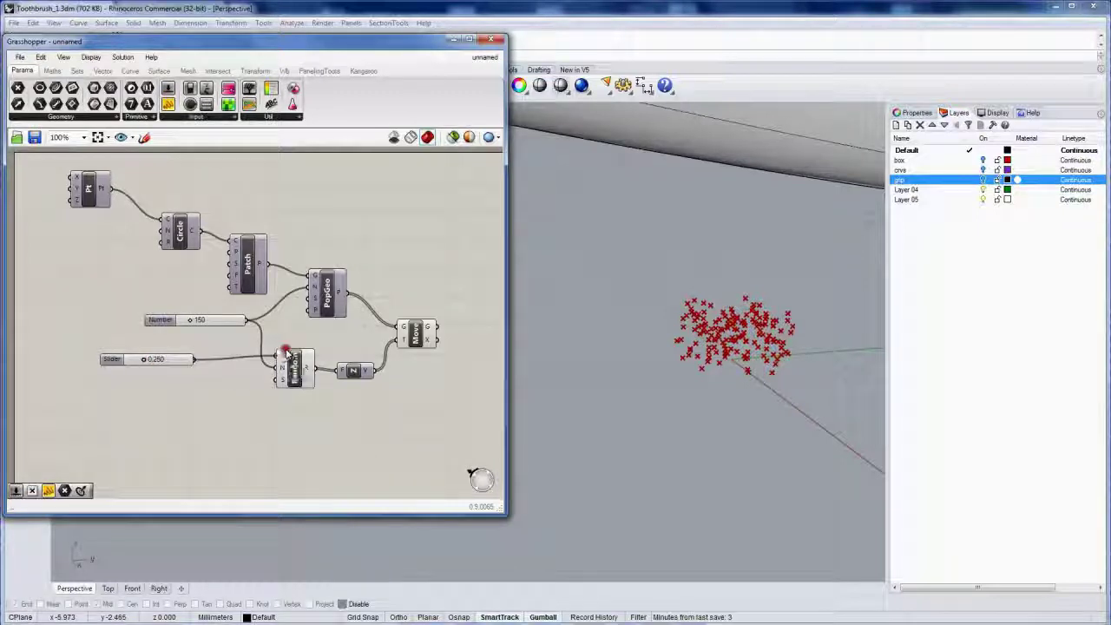
pyautogui.moveTo(110, 363); pyautogui.dragTo(145, 361)
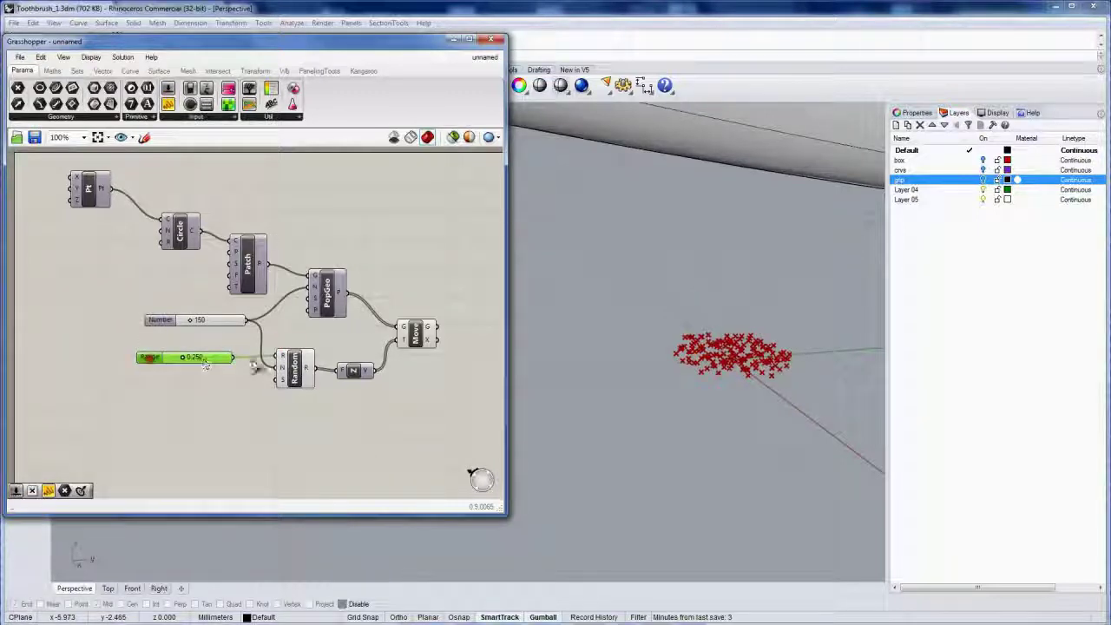
pyautogui.moveTo(282, 358)
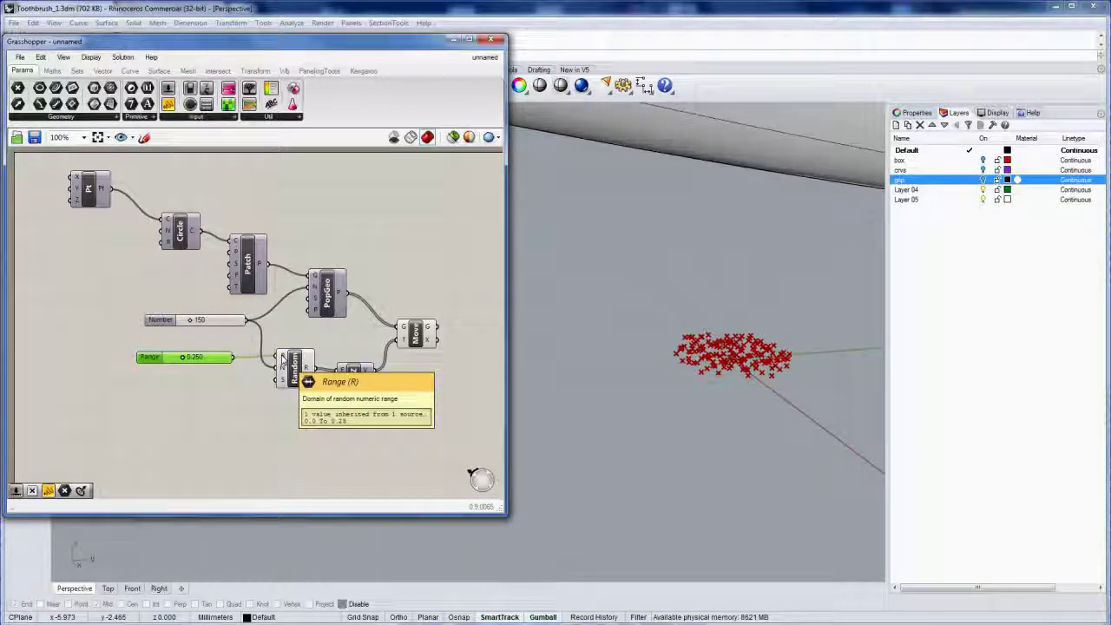
pyautogui.moveTo(185, 361)
pyautogui.mouseDown()
pyautogui.moveTo(173, 360)
pyautogui.moveTo(217, 359)
pyautogui.moveTo(178, 364)
pyautogui.mouseUp()
pyautogui.moveTo(825, 406)
pyautogui.mouseDown(button='right')
pyautogui.moveTo(781, 378)
pyautogui.moveTo(826, 395)
pyautogui.mouseUp(button='right')
# Add a Line SDL component and connect the Move component's geometry output to its start input.
pyautogui.moveTo(432, 401); pyautogui.dragTo(365, 397, button='right')
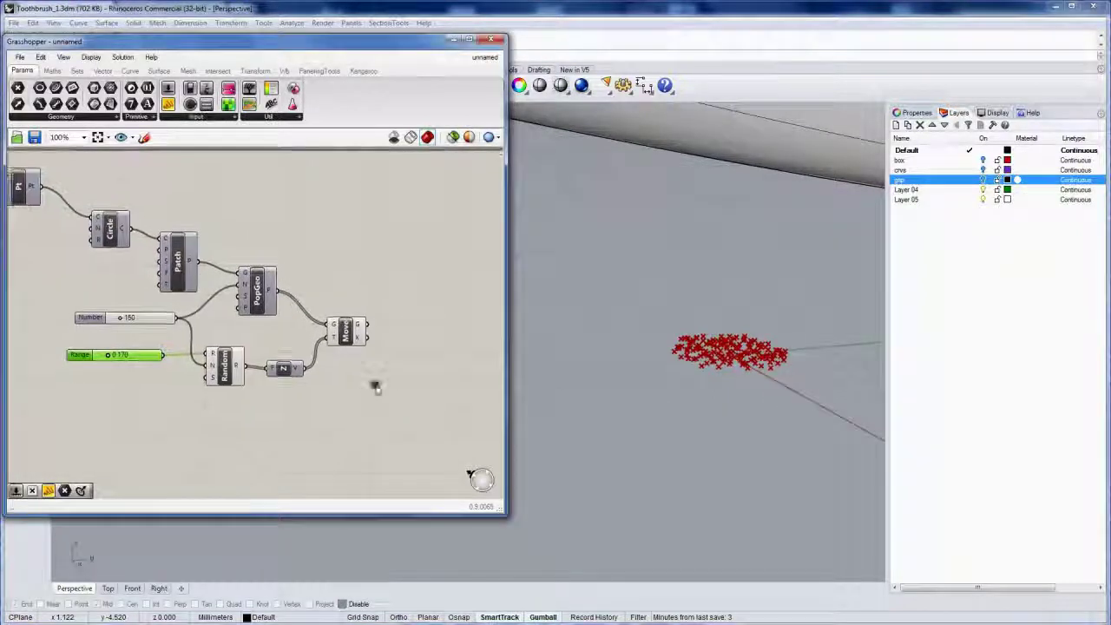
pyautogui.click(399, 374)
pyautogui.click(130, 70)
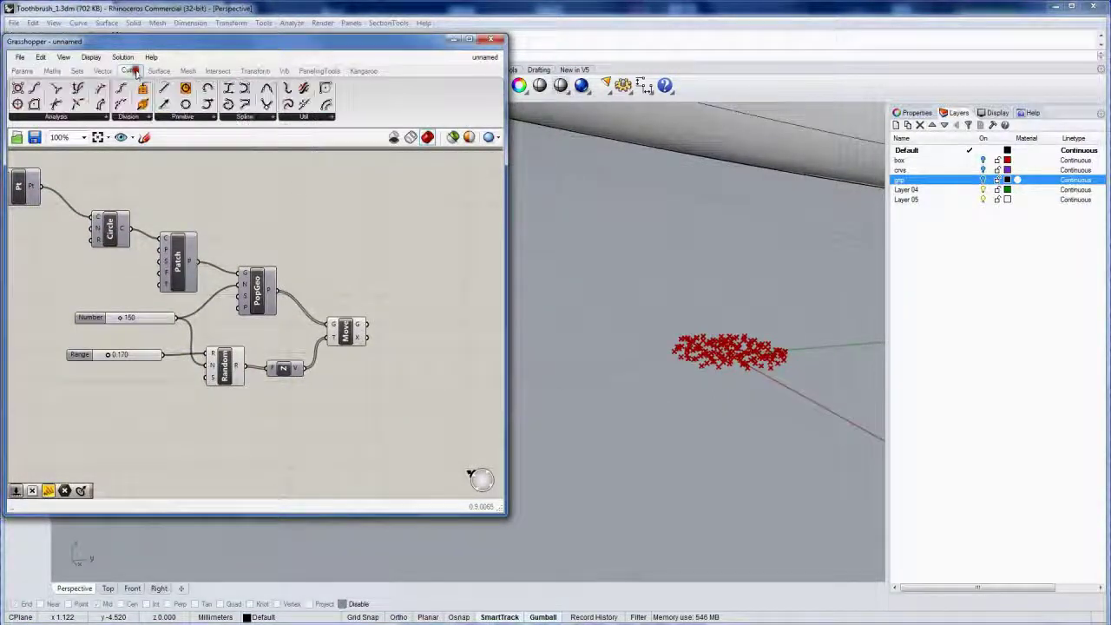
pyautogui.click(173, 117)
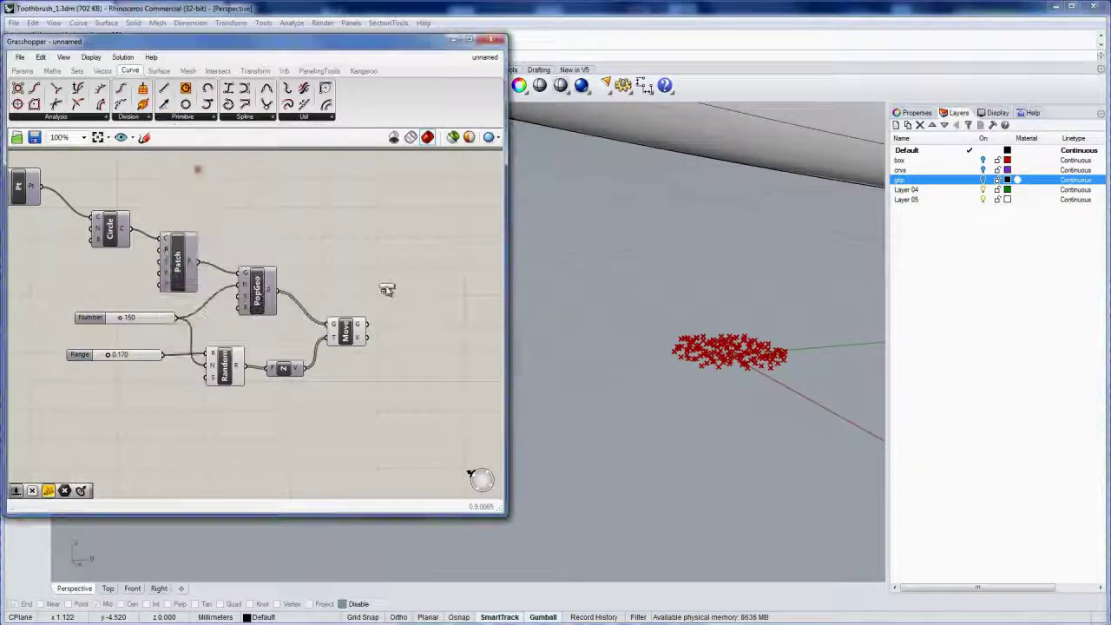
pyautogui.moveTo(387, 290); pyautogui.dragTo(427, 366)
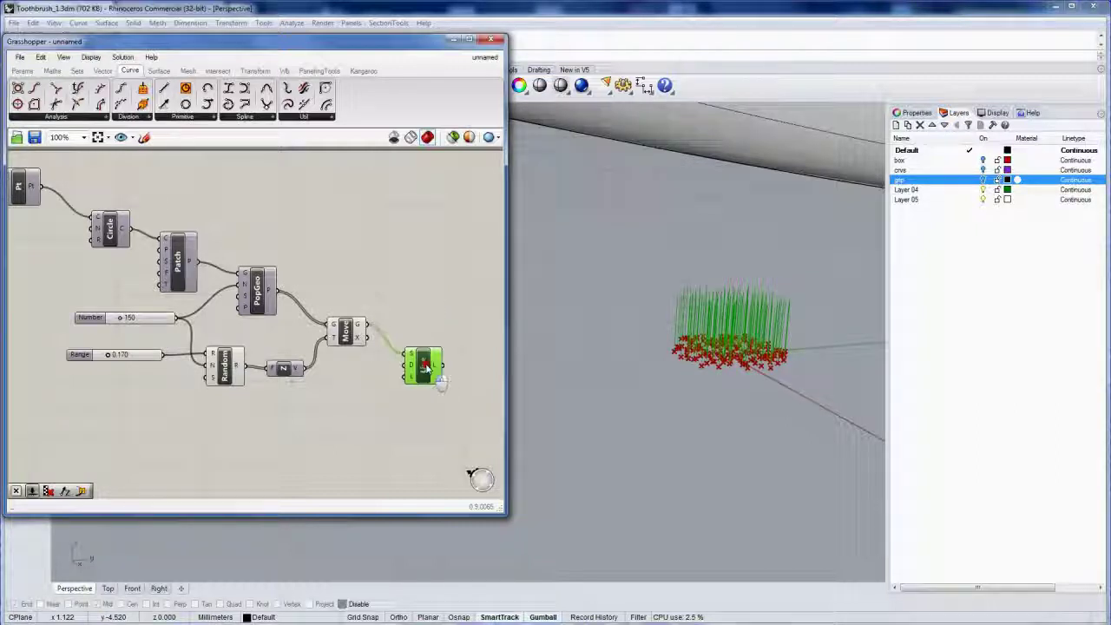
pyautogui.click(424, 305)
# Add a number slider set to 3.00 and connect it to the Line component's length input.
pyautogui.moveTo(359, 394); pyautogui.dragTo(375, 350, button='right')
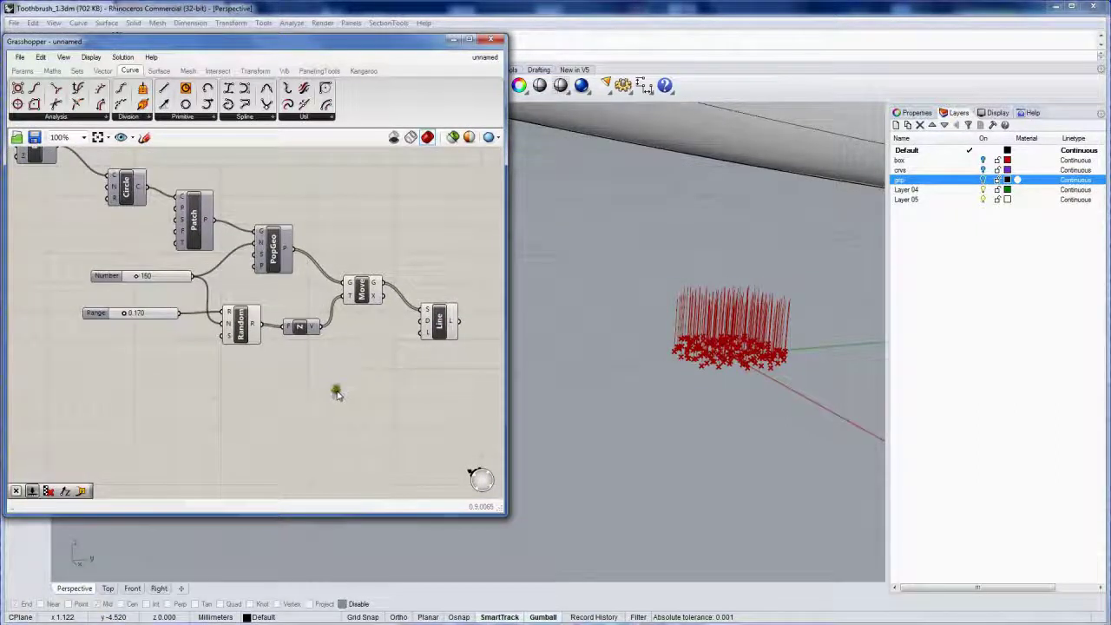
pyautogui.doubleClick(336, 392)
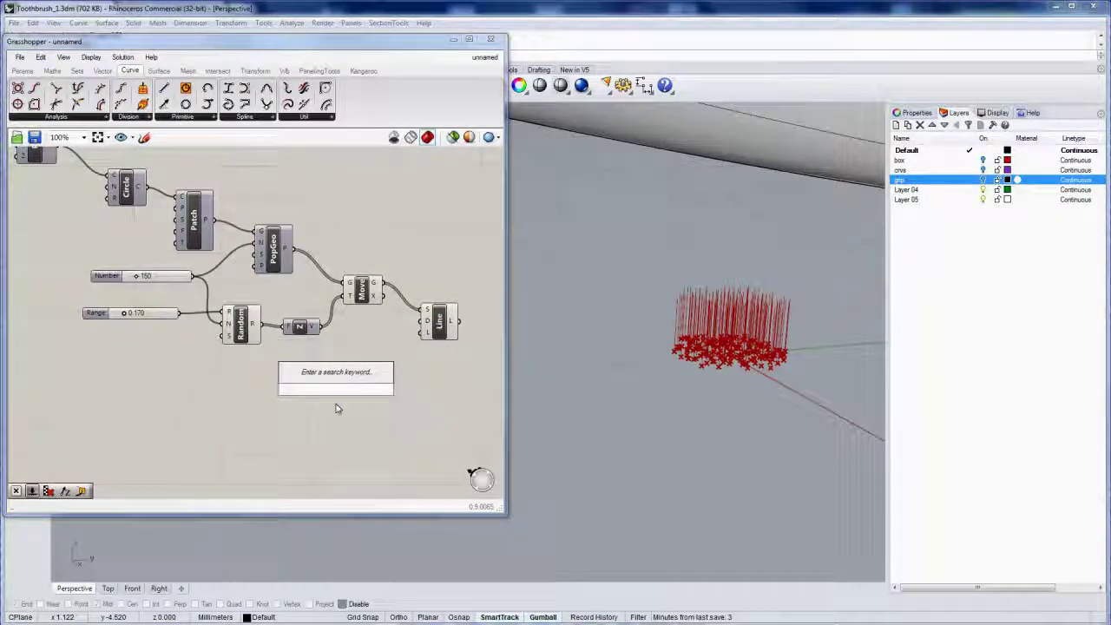
pyautogui.write('3')
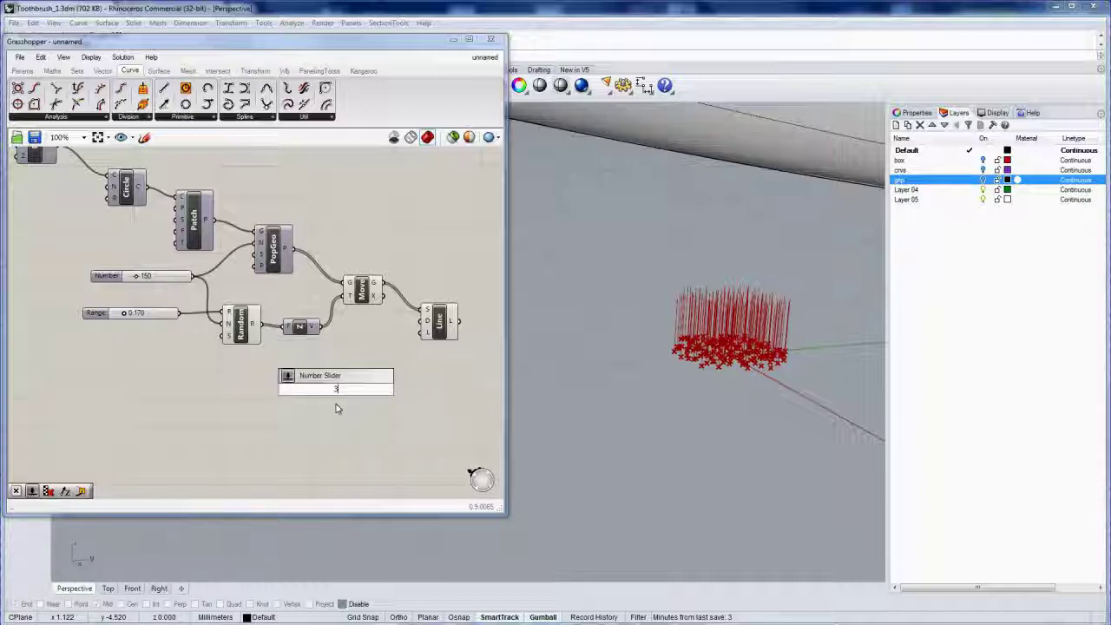
pyautogui.write('.0')
pyautogui.press('Return')
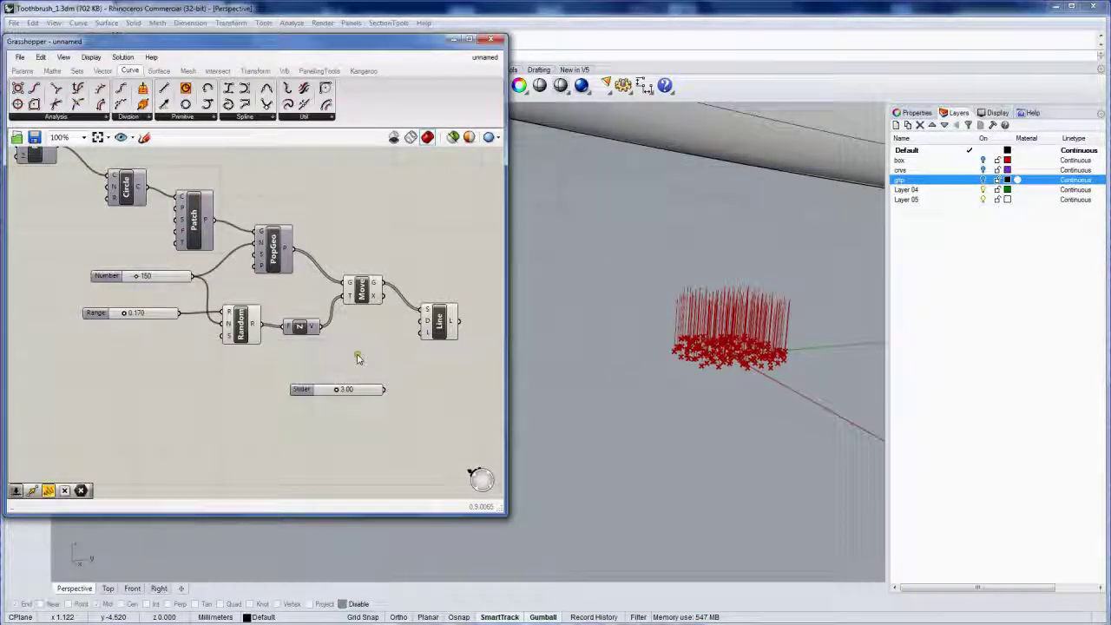
pyautogui.moveTo(388, 390); pyautogui.dragTo(423, 330)
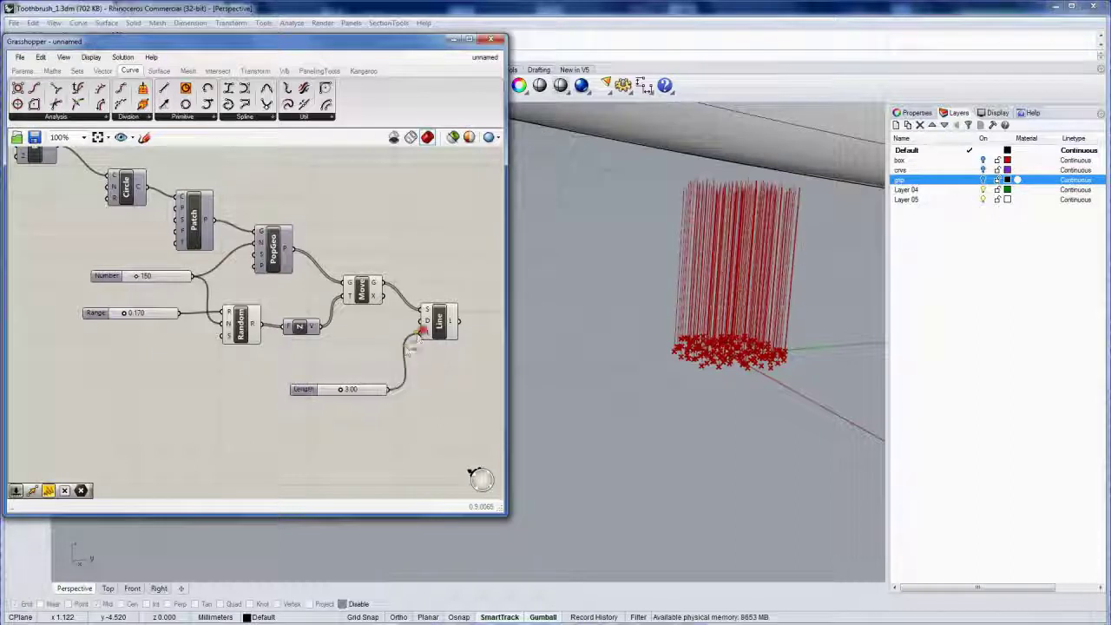
# Set the Line component's length slider to 5.20.
pyautogui.moveTo(345, 395)
pyautogui.mouseDown()
pyautogui.moveTo(372, 392)
pyautogui.moveTo(345, 390)
pyautogui.moveTo(360, 390)
pyautogui.mouseUp()
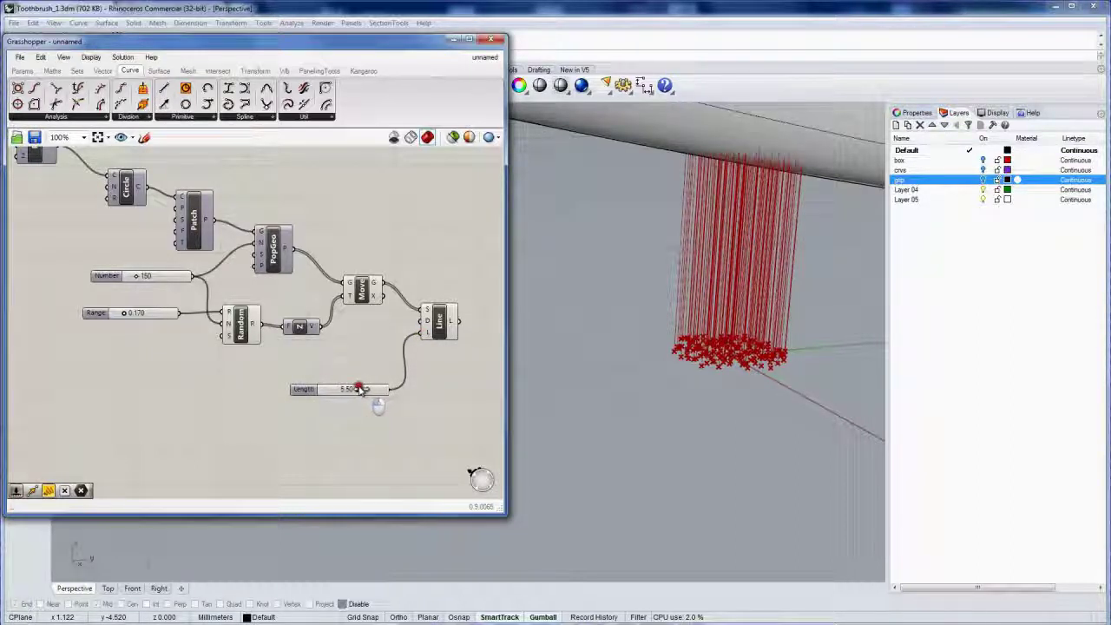
pyautogui.moveTo(694, 380)
pyautogui.mouseDown(button='right')
pyautogui.moveTo(704, 375)
pyautogui.moveTo(707, 405)
pyautogui.moveTo(707, 355)
pyautogui.moveTo(651, 404)
pyautogui.moveTo(677, 391)
pyautogui.mouseUp(button='right')
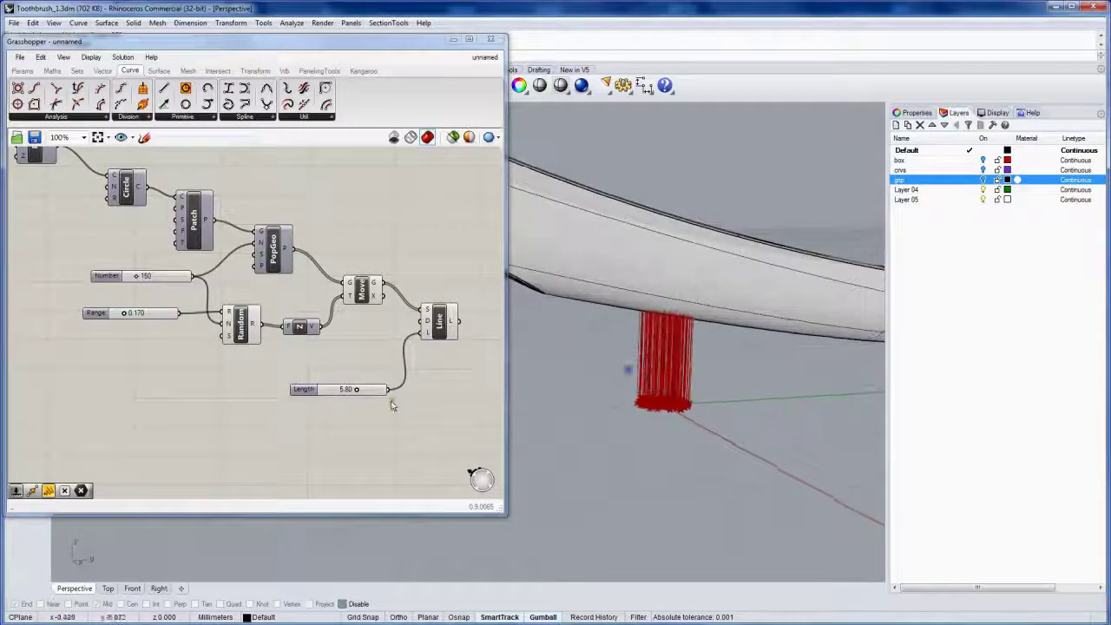
pyautogui.moveTo(356, 389)
pyautogui.mouseDown()
pyautogui.moveTo(368, 392)
pyautogui.moveTo(356, 392)
pyautogui.mouseUp()
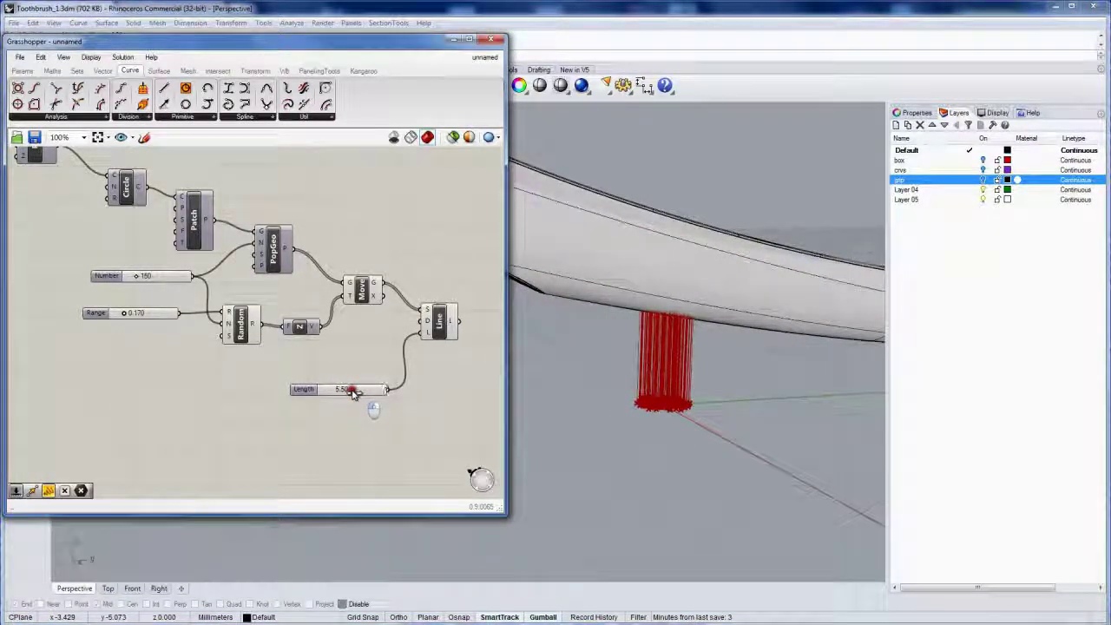
# Bake the Line component's bristle lines into the Rhino model and close the Grasshopper window.
pyautogui.moveTo(300, 320); pyautogui.dragTo(315, 355, button='right')
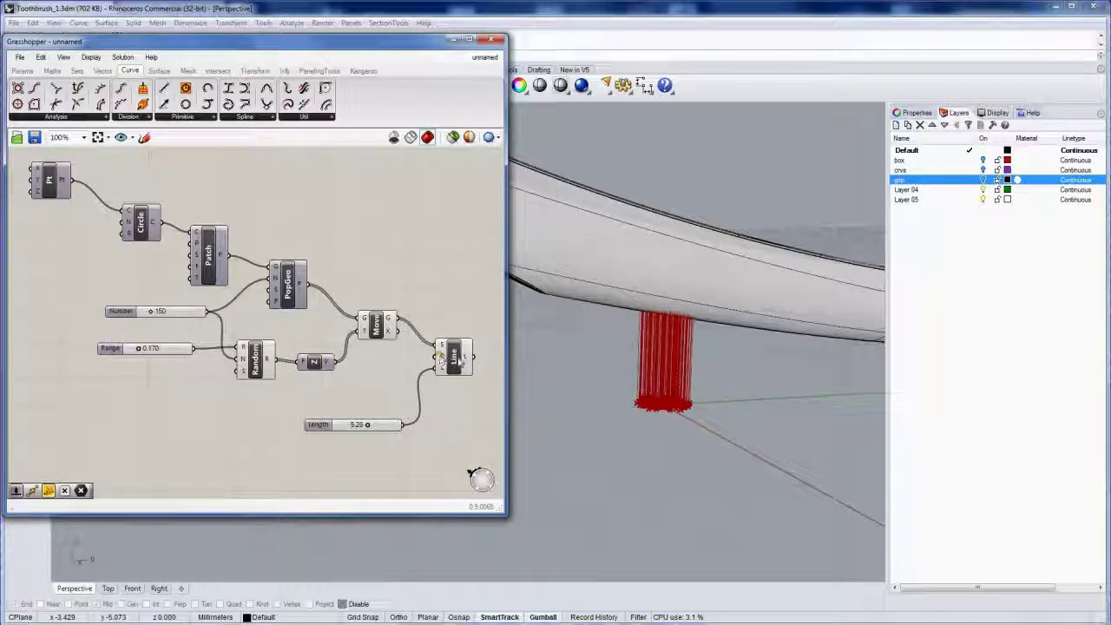
pyautogui.click(457, 360)
pyautogui.click(469, 310)
pyautogui.click(454, 360)
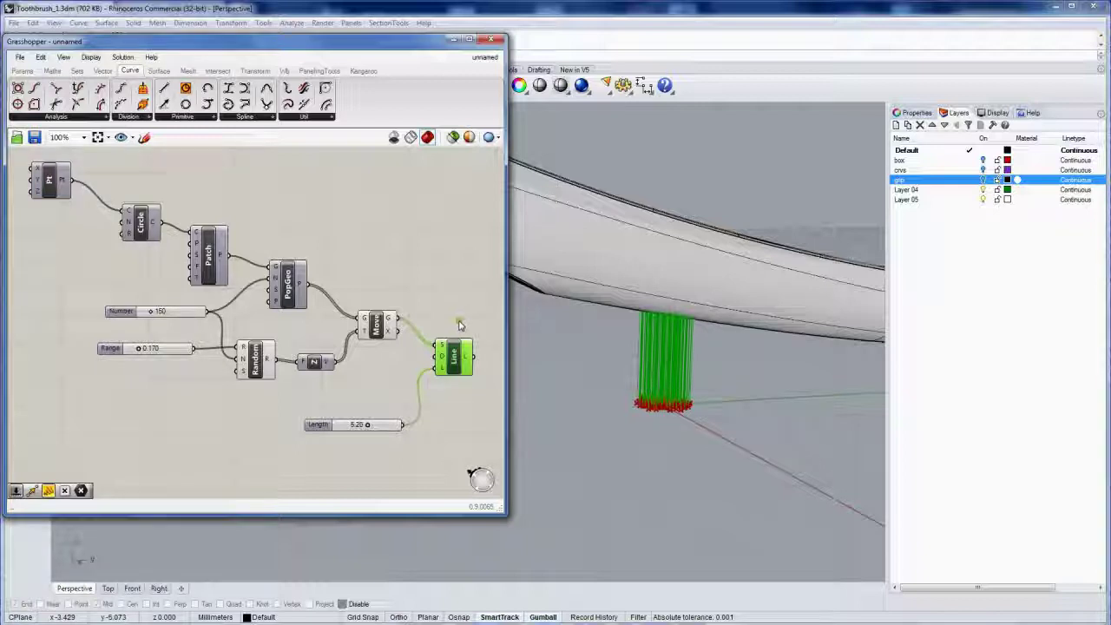
pyautogui.middleClick(459, 321)
pyautogui.click(465, 338)
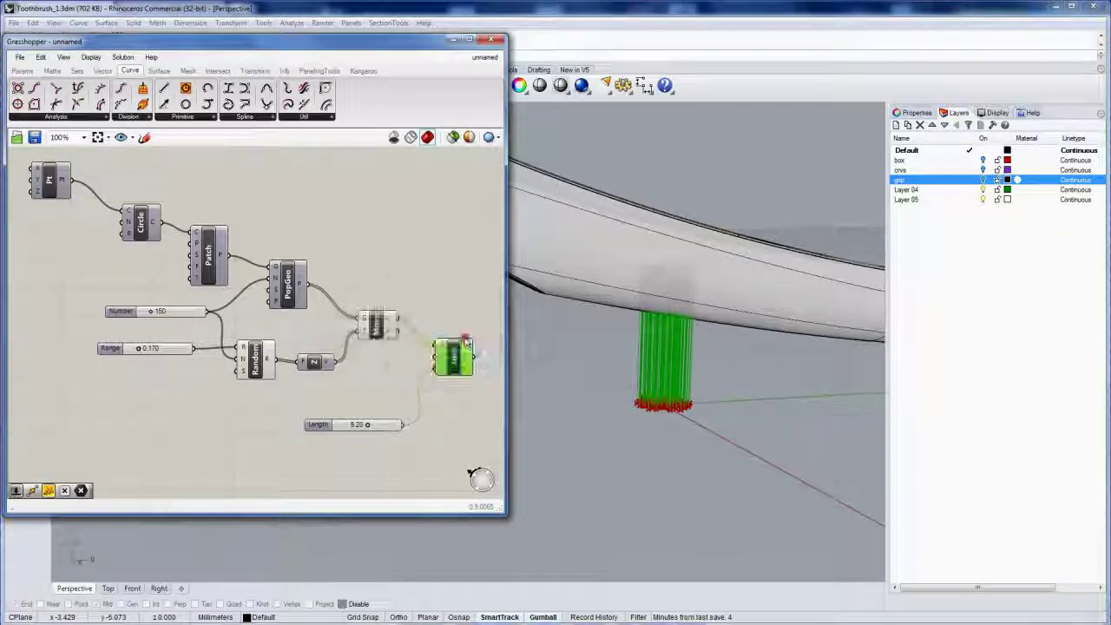
pyautogui.click(461, 309)
pyautogui.click(490, 39)
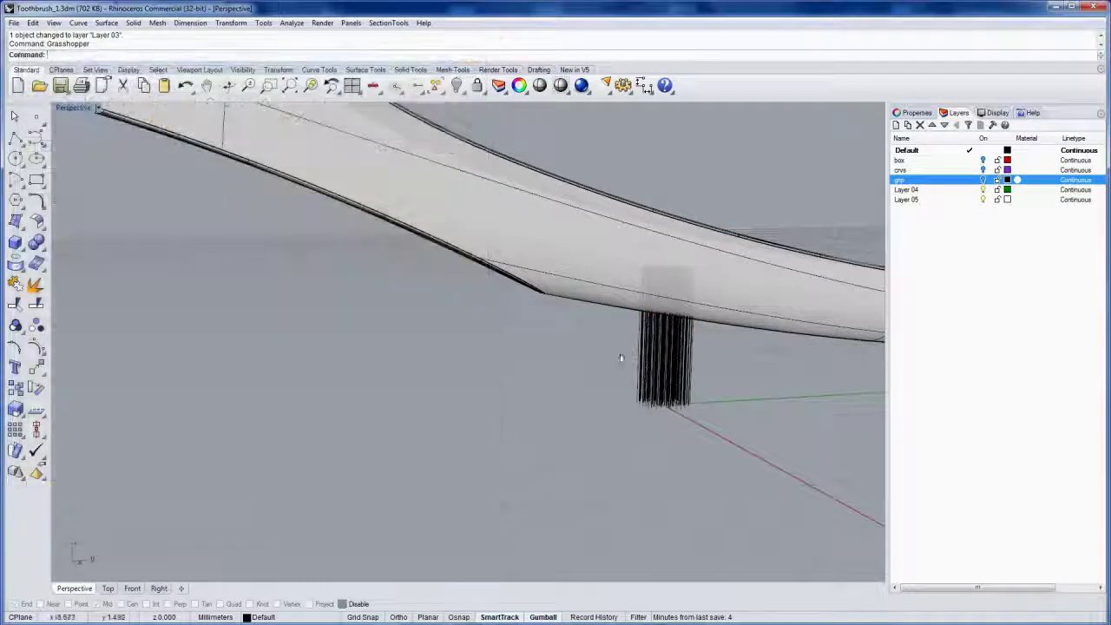
# Select all baked bristle curves and move them along the toothbrush and up onto the brush head.
pyautogui.moveTo(721, 434); pyautogui.dragTo(629, 355)
pyautogui.moveTo(629, 355); pyautogui.dragTo(632, 384, button='right')
pyautogui.scroll(10, 657, 395)
pyautogui.keyDown('shift'); pyautogui.moveTo(651, 342); pyautogui.dragTo(389, 407, button='right'); pyautogui.keyUp('shift')
pyautogui.scroll(-11, 482, 340)
pyautogui.scroll(-10, 543, 351)
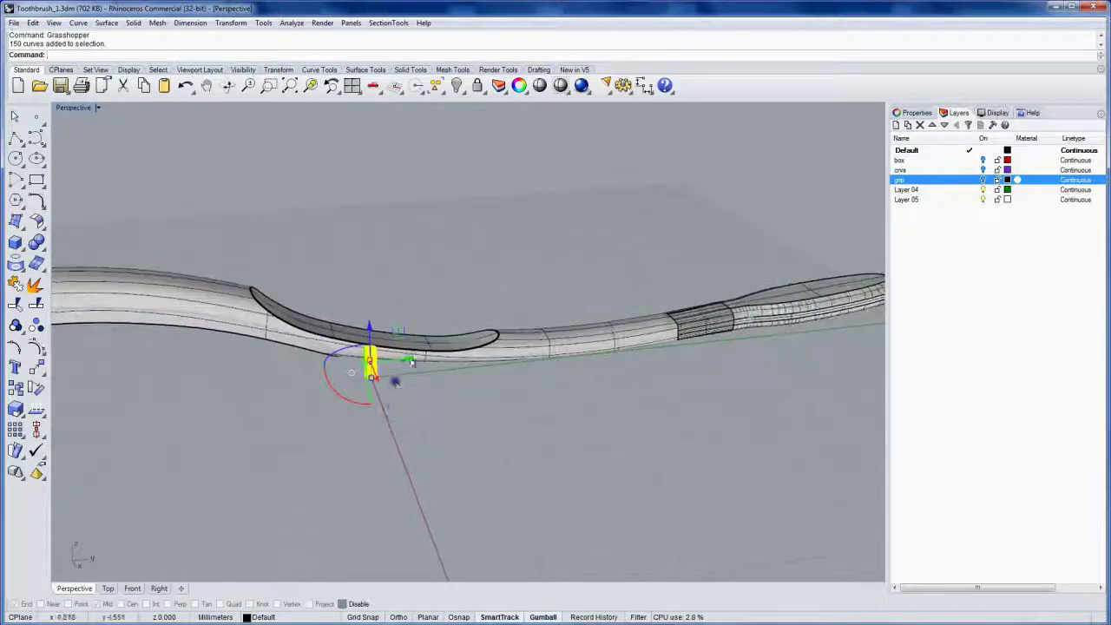
pyautogui.moveTo(411, 362); pyautogui.dragTo(768, 245)
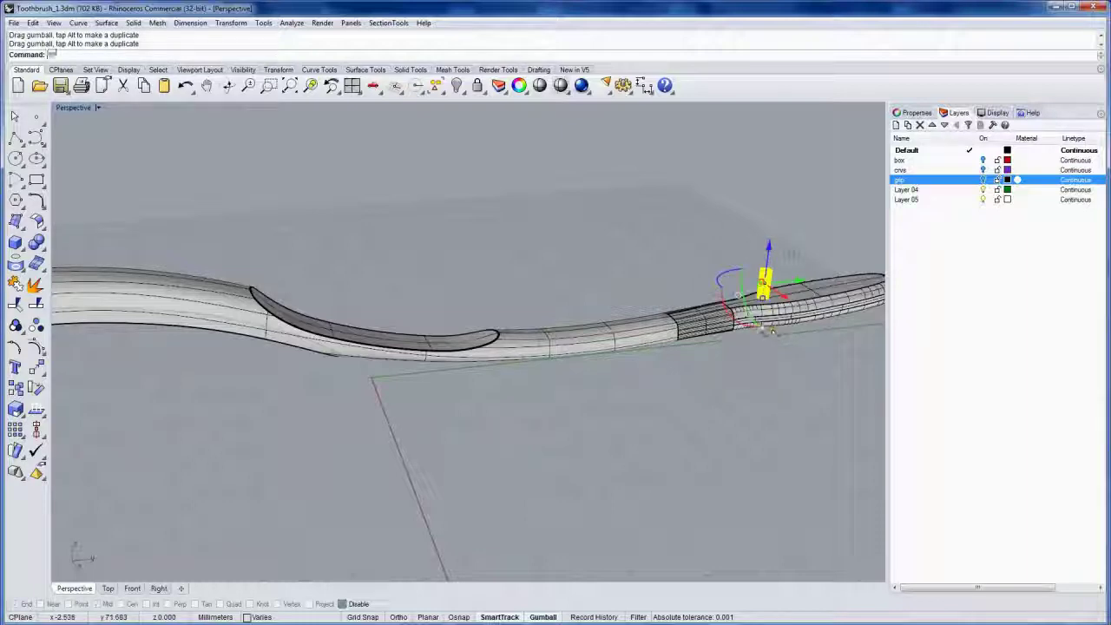
# Turn on the control points of all bristle curves in the tuft on the brush head.
pyautogui.write('zs')
pyautogui.press('Return')
pyautogui.moveTo(672, 354); pyautogui.dragTo(598, 355, button='right')
pyautogui.click(319, 287)
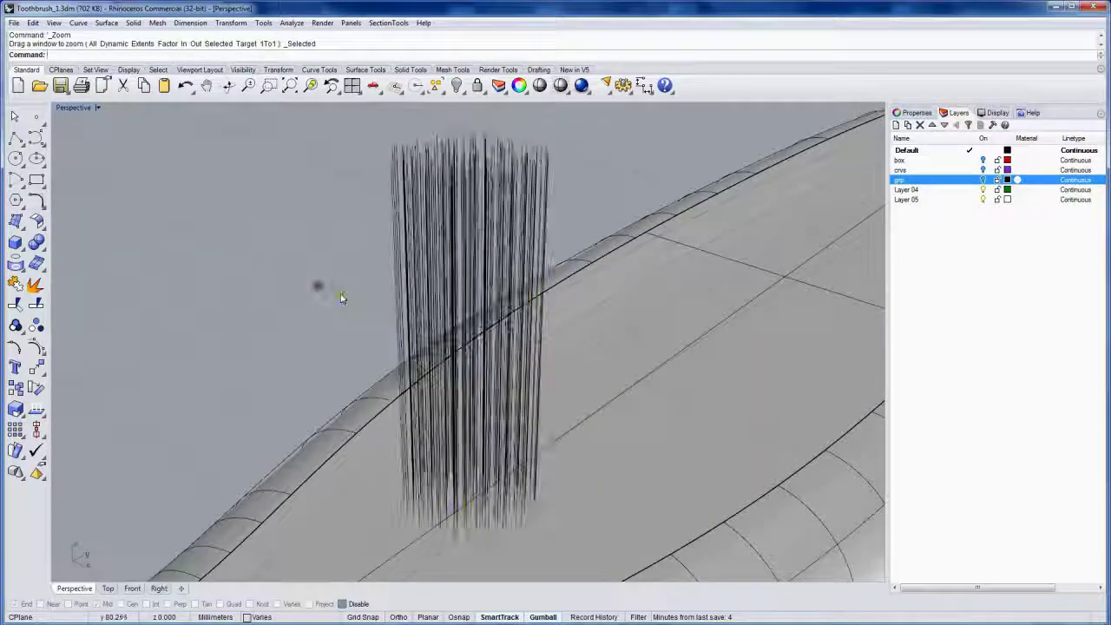
pyautogui.moveTo(343, 298); pyautogui.dragTo(565, 250, button='right')
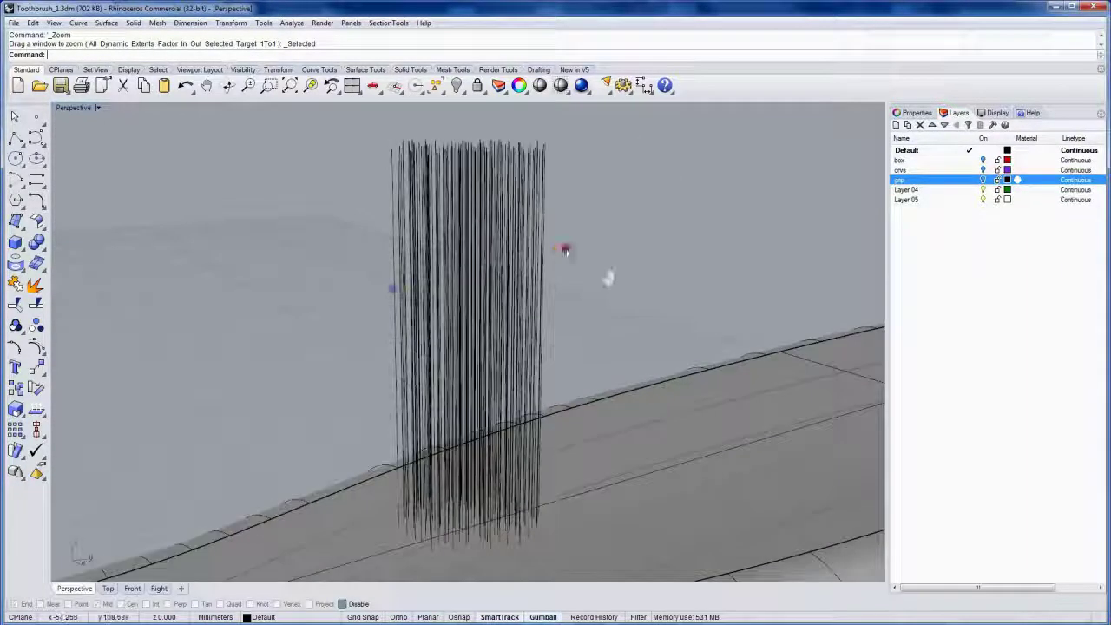
pyautogui.moveTo(566, 251); pyautogui.dragTo(322, 191)
pyautogui.moveTo(417, 240); pyautogui.dragTo(422, 464, button='right')
pyautogui.press('F10')
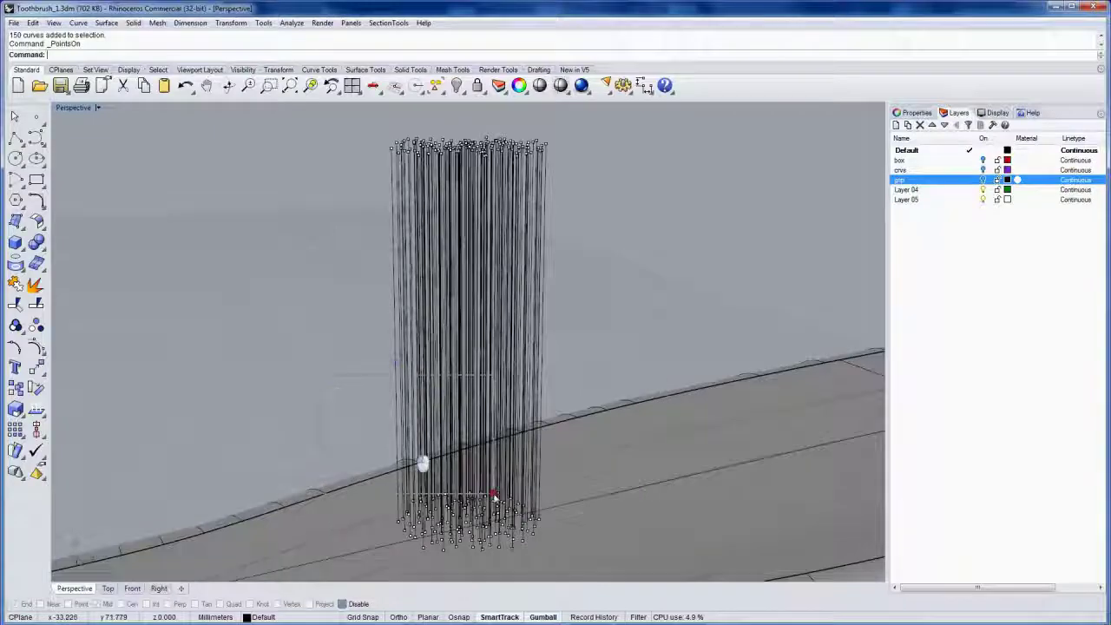
# Scale the lower end points of all bristles uniformly to less than half their spread so the tuft tapers toward its base.
pyautogui.moveTo(493, 494); pyautogui.dragTo(633, 583)
pyautogui.keyDown('shift'); pyautogui.moveTo(581, 493); pyautogui.dragTo(494, 397, button='right'); pyautogui.keyUp('shift')
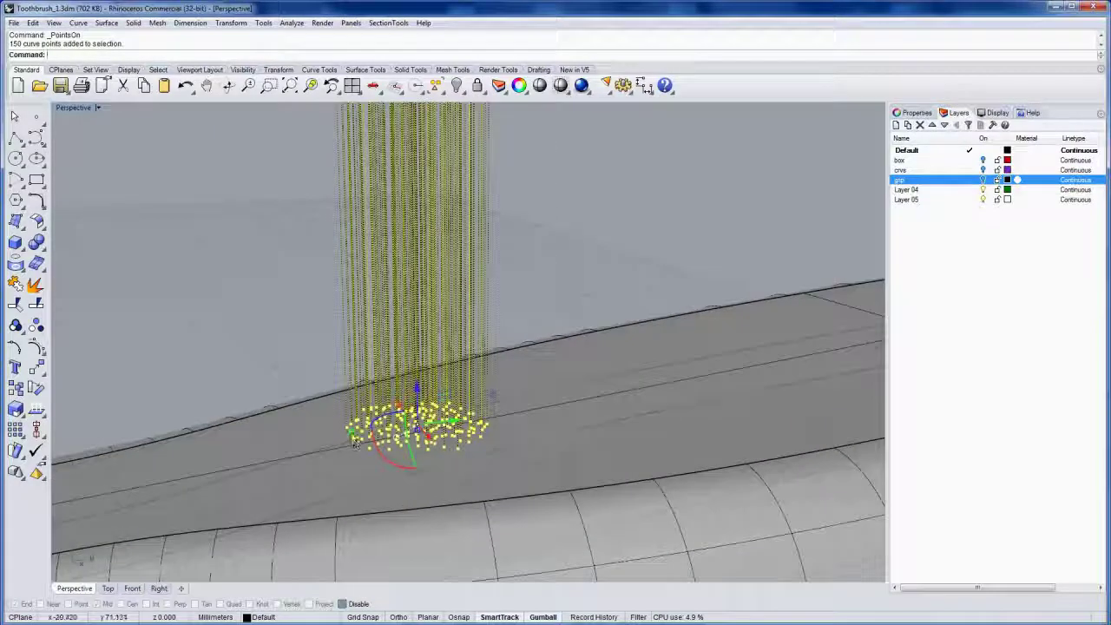
pyautogui.keyDown('shift'); pyautogui.moveTo(352, 434); pyautogui.dragTo(396, 437); pyautogui.keyUp('shift')
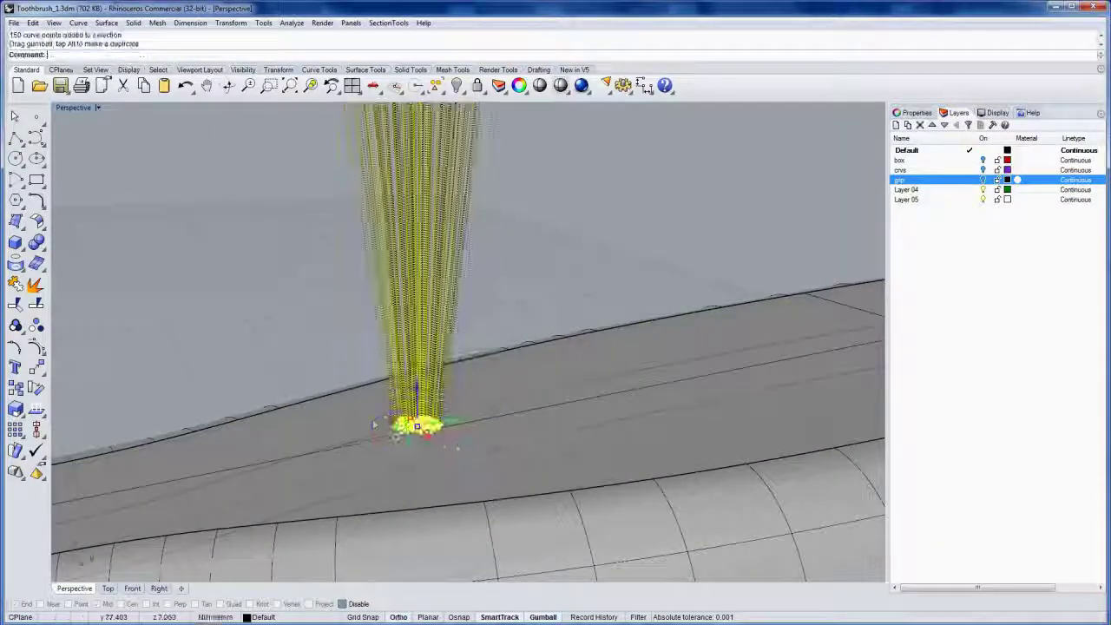
pyautogui.press('Escape')
pyautogui.moveTo(300, 377); pyautogui.dragTo(345, 289, button='right')
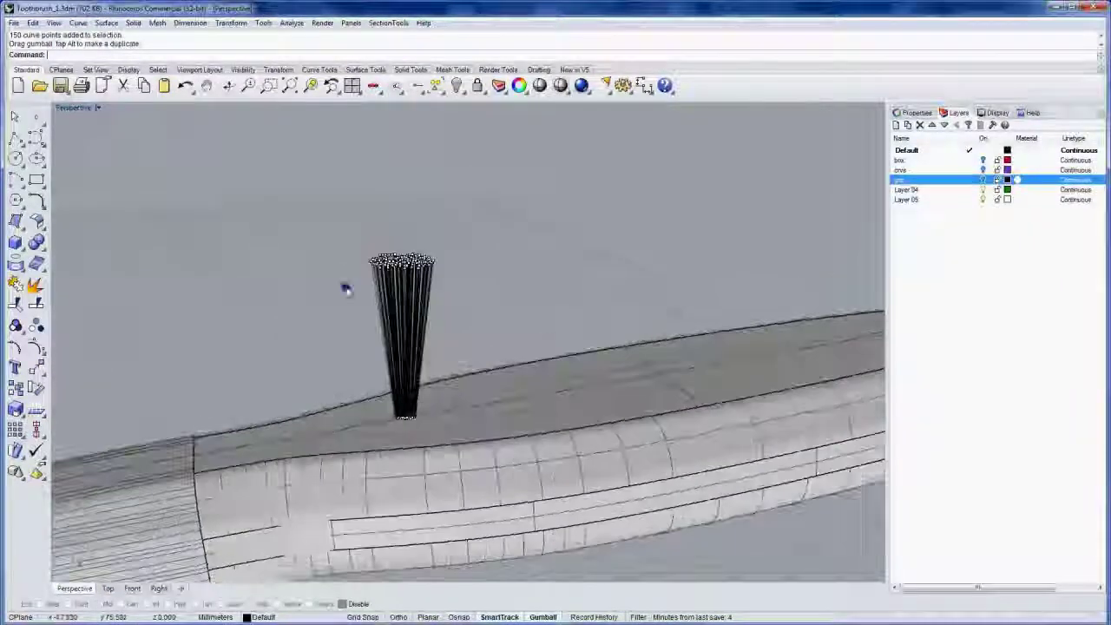
# Scale the upper end points of all bristles slightly inward and lower the whole tuft onto the brush head.
pyautogui.moveTo(343, 229); pyautogui.dragTo(491, 295)
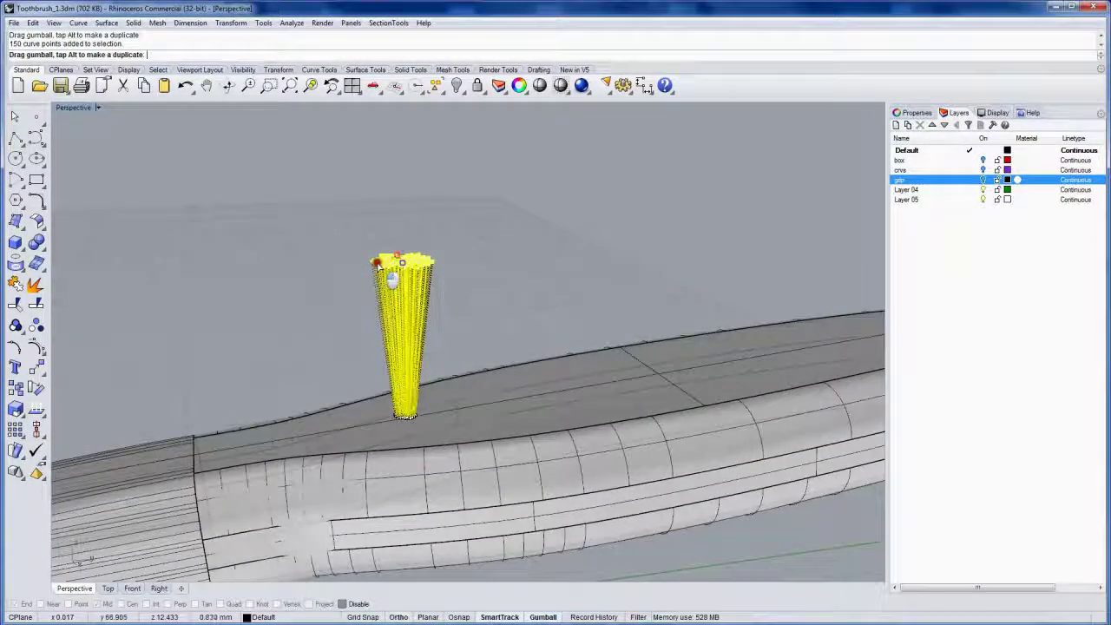
pyautogui.moveTo(393, 278); pyautogui.dragTo(373, 284)
pyautogui.moveTo(315, 320); pyautogui.dragTo(428, 322, button='right')
pyautogui.moveTo(490, 434); pyautogui.dragTo(434, 344, button='right')
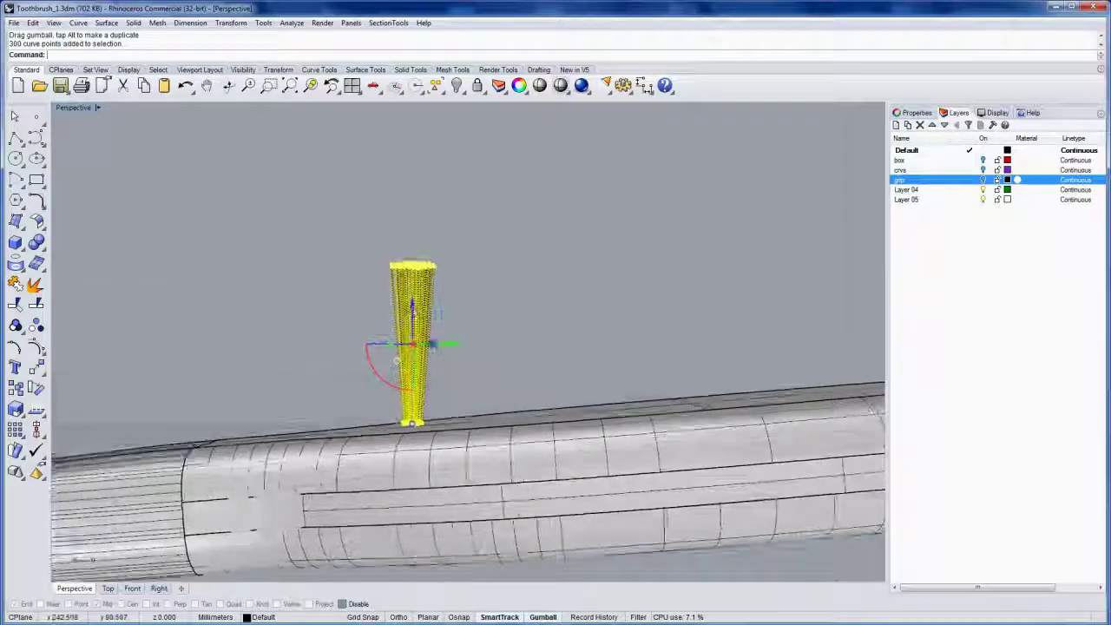
pyautogui.moveTo(413, 310); pyautogui.dragTo(429, 340)
pyautogui.moveTo(430, 341); pyautogui.dragTo(347, 352, button='right')
pyautogui.click(313, 312)
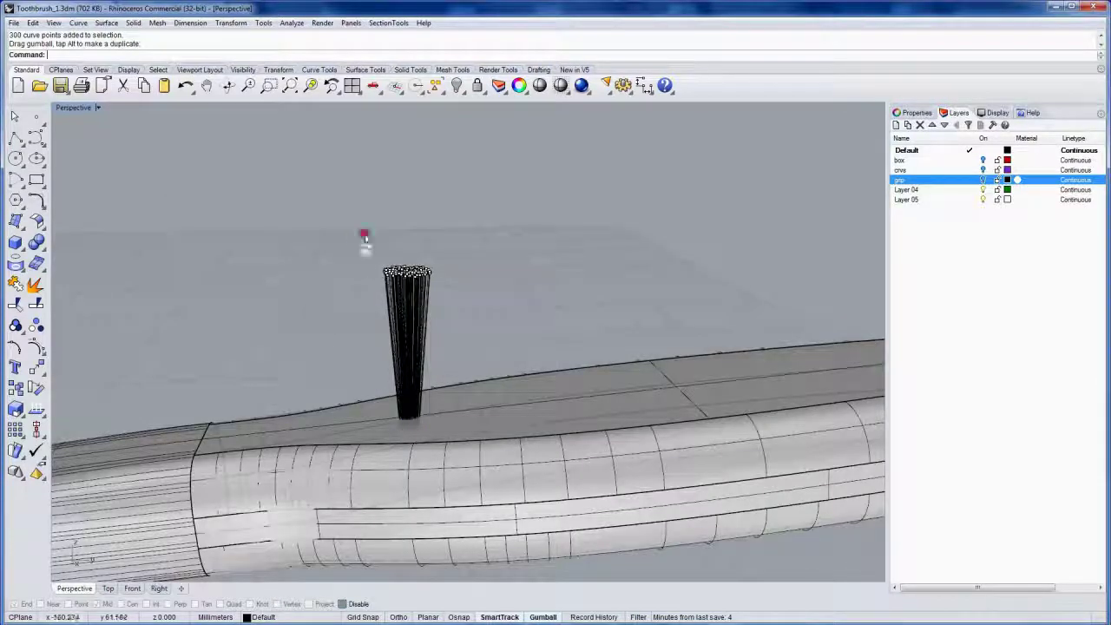
# Rotate the upper end points of all bristles so the top of the tuft slants upward toward the head's tip.
pyautogui.moveTo(364, 234); pyautogui.dragTo(474, 300)
pyautogui.scroll(7, 421, 293)
pyautogui.moveTo(420, 290); pyautogui.dragTo(412, 259, button='right')
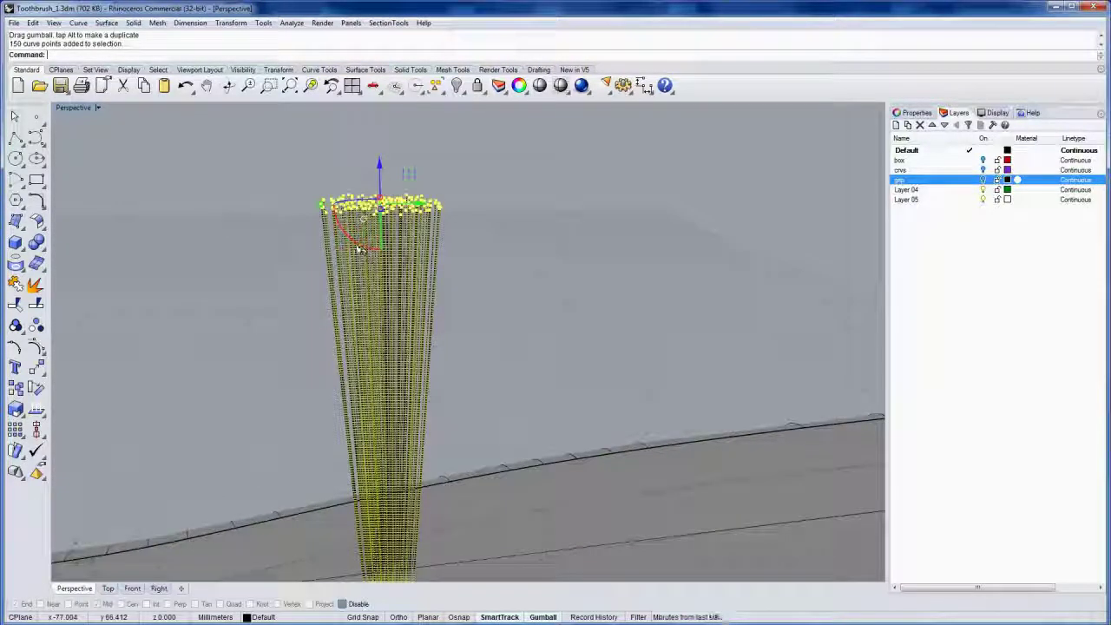
pyautogui.moveTo(355, 242); pyautogui.dragTo(376, 258)
pyautogui.click(305, 303)
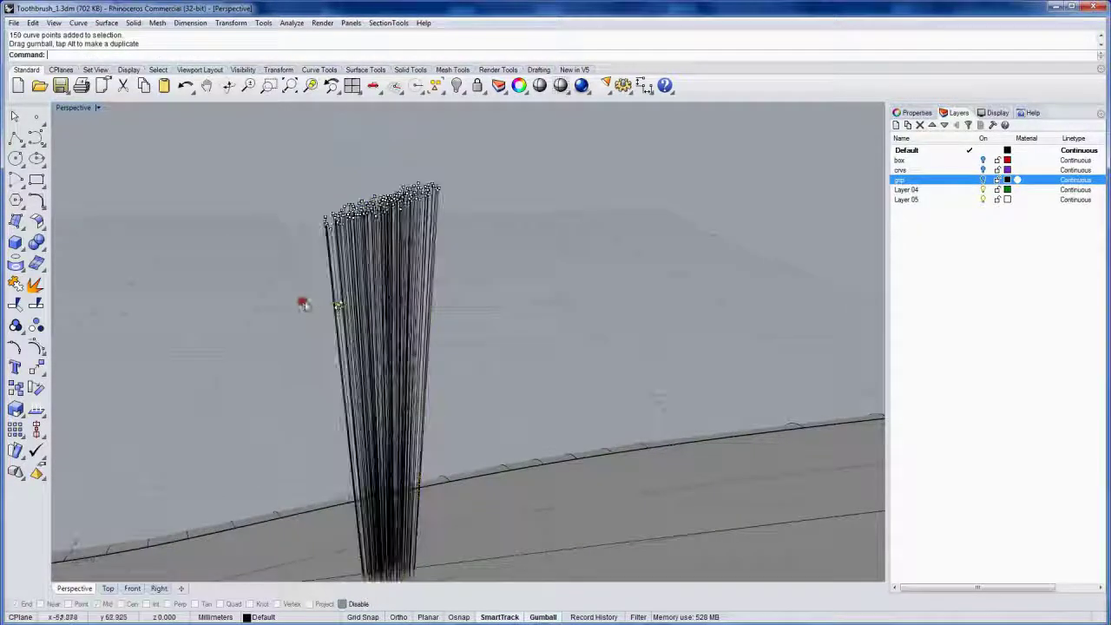
# Move all control points of the tuft slightly along the brush head toward the handle.
pyautogui.moveTo(305, 303); pyautogui.dragTo(392, 307, button='right')
pyautogui.scroll(-8, 387, 306)
pyautogui.moveTo(373, 365); pyautogui.dragTo(347, 240, button='right')
pyautogui.moveTo(347, 240); pyautogui.dragTo(454, 439)
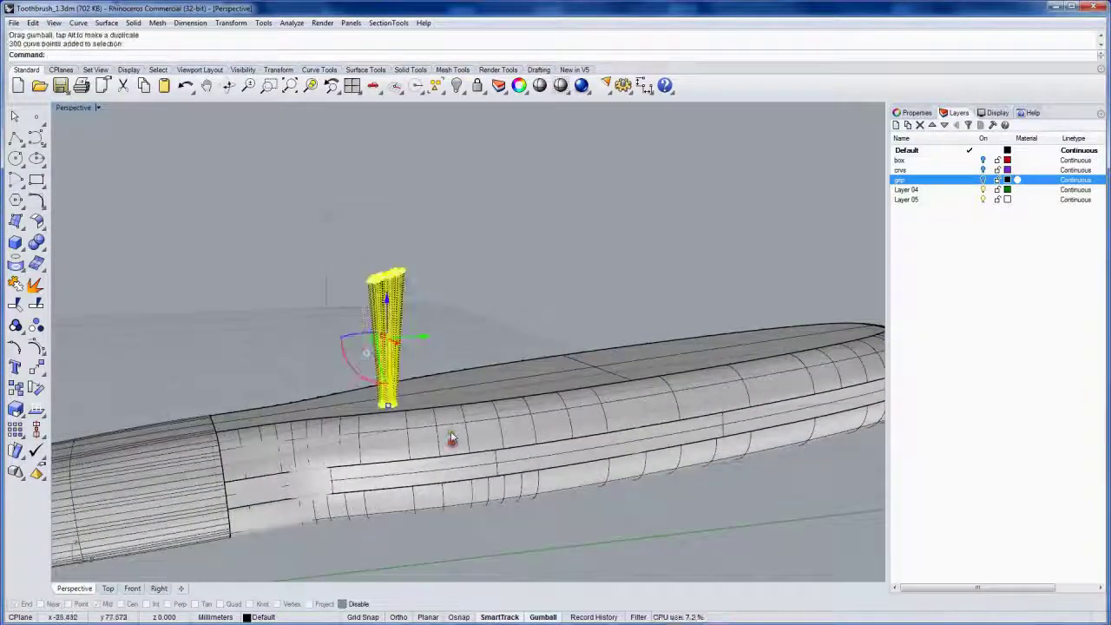
pyautogui.moveTo(429, 336); pyautogui.dragTo(409, 338)
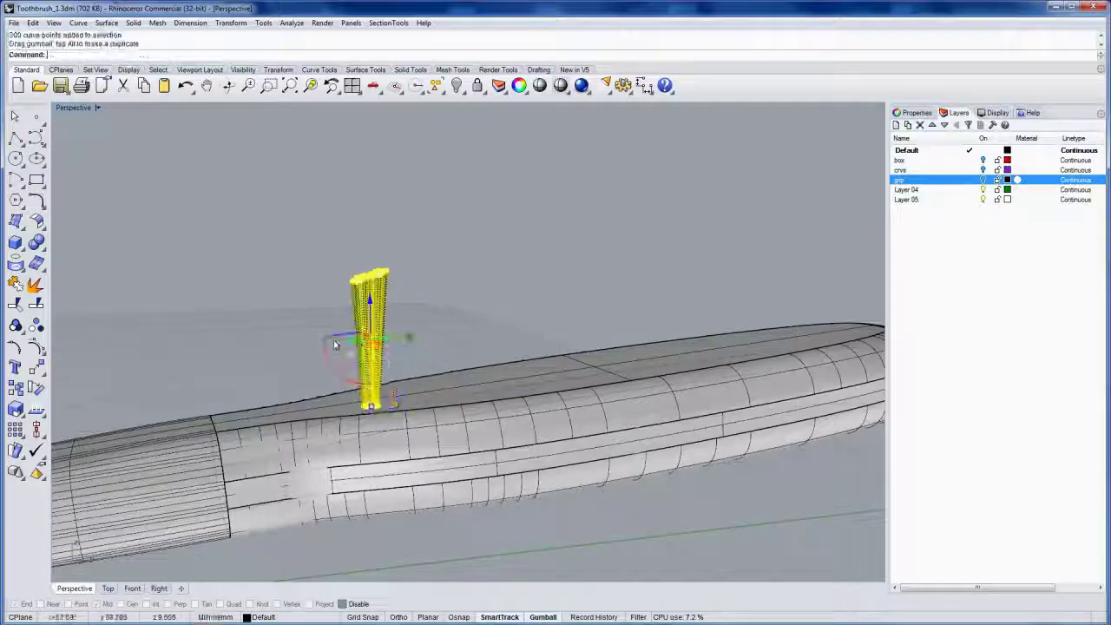
pyautogui.click(296, 338)
pyautogui.moveTo(296, 338)
pyautogui.mouseDown(button='right')
pyautogui.moveTo(396, 367)
pyautogui.moveTo(332, 372)
pyautogui.mouseUp(button='right')
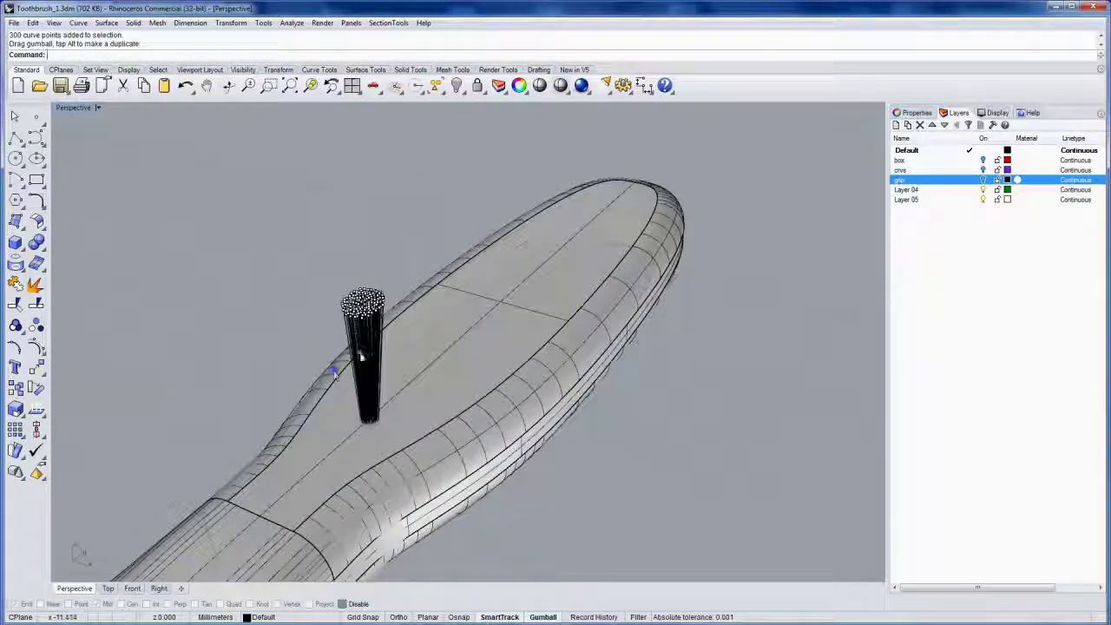
# Turn off the control points of the bristle curves and save the toothbrush file.
pyautogui.press('F11')
pyautogui.moveTo(402, 416)
pyautogui.mouseDown(button='right')
pyautogui.moveTo(478, 362)
pyautogui.moveTo(421, 340)
pyautogui.moveTo(414, 325)
pyautogui.mouseUp(button='right')
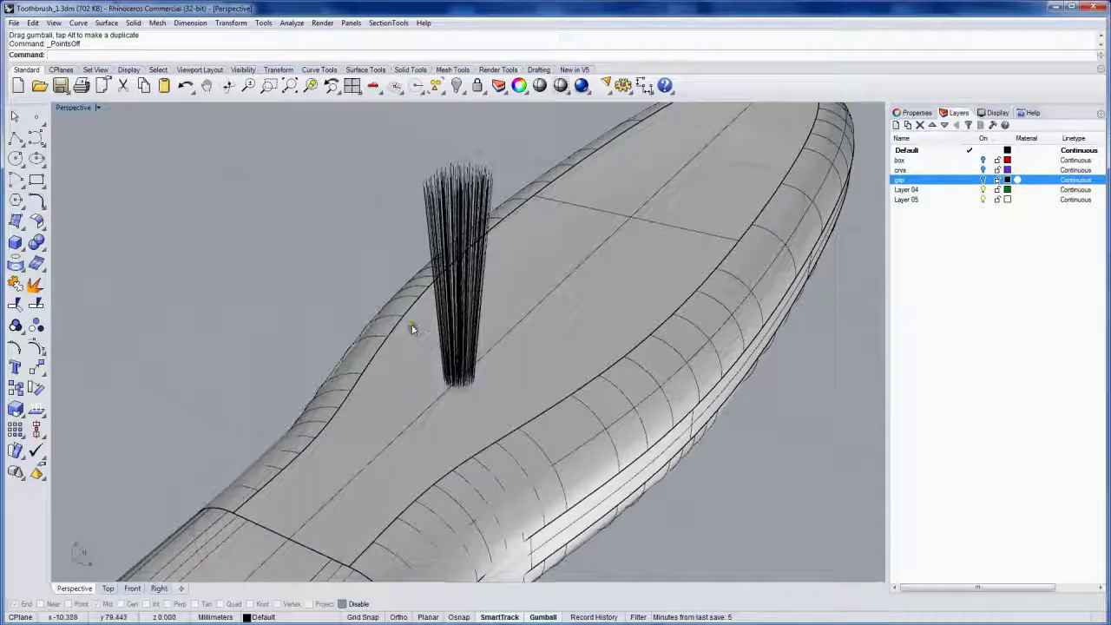
pyautogui.hotkey('ctrl', 's')
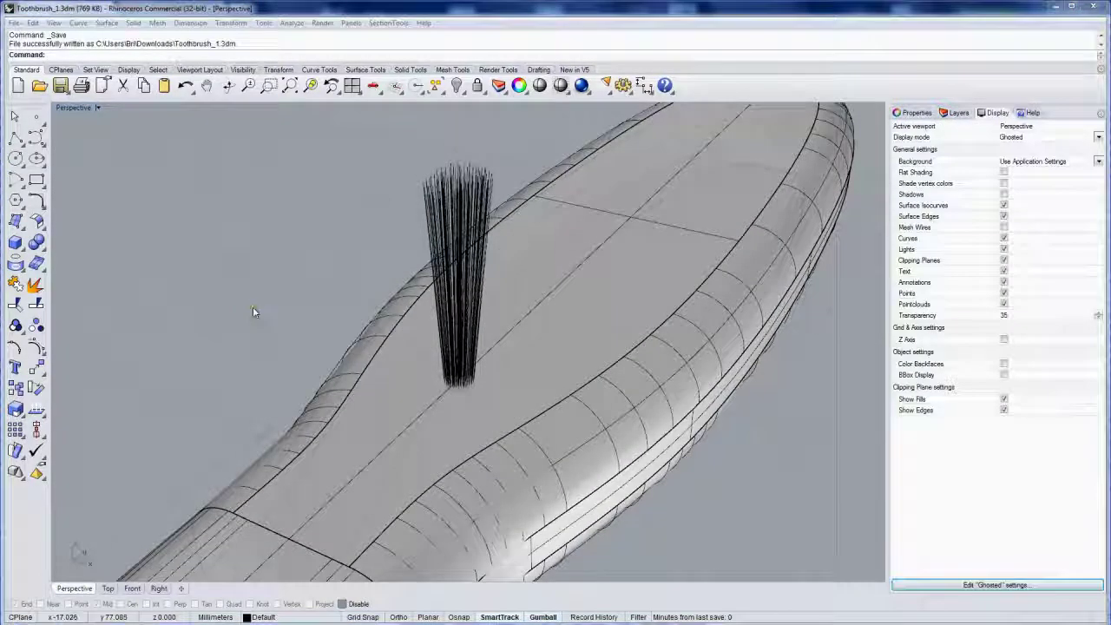
# Create pipes with a 0.05 mm radius and flat caps from all bristle curves and delete the source curves.
pyautogui.moveTo(503, 187); pyautogui.dragTo(509, 234, button='right')
pyautogui.moveTo(519, 245); pyautogui.dragTo(384, 137)
pyautogui.moveTo(386, 146); pyautogui.dragTo(368, 227, button='right')
pyautogui.write('p')
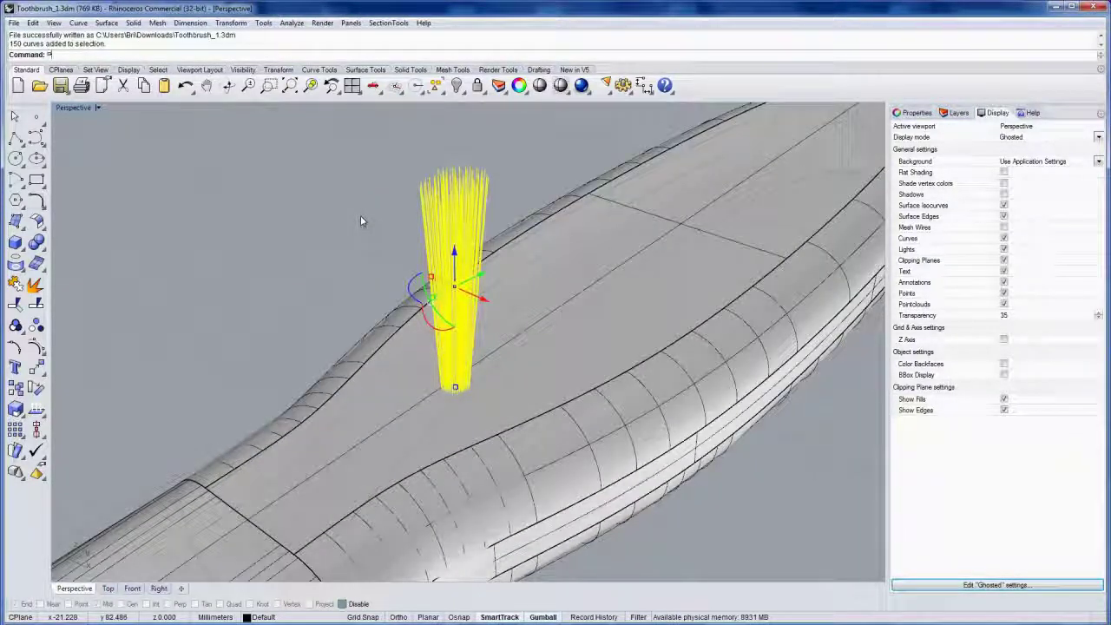
pyautogui.write('ipe')
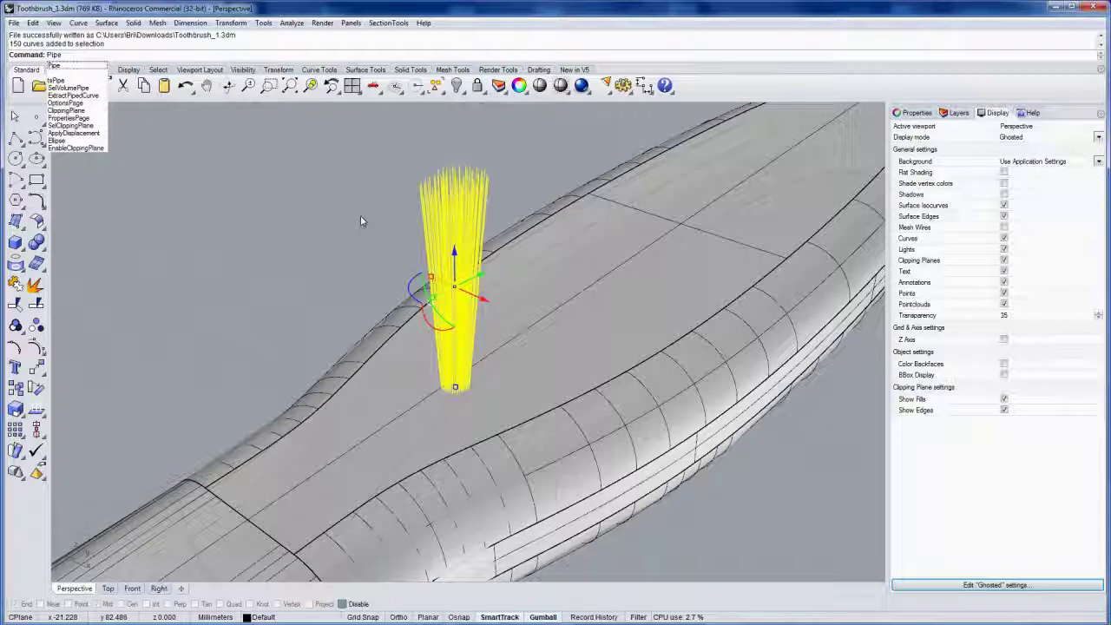
pyautogui.press('Return')
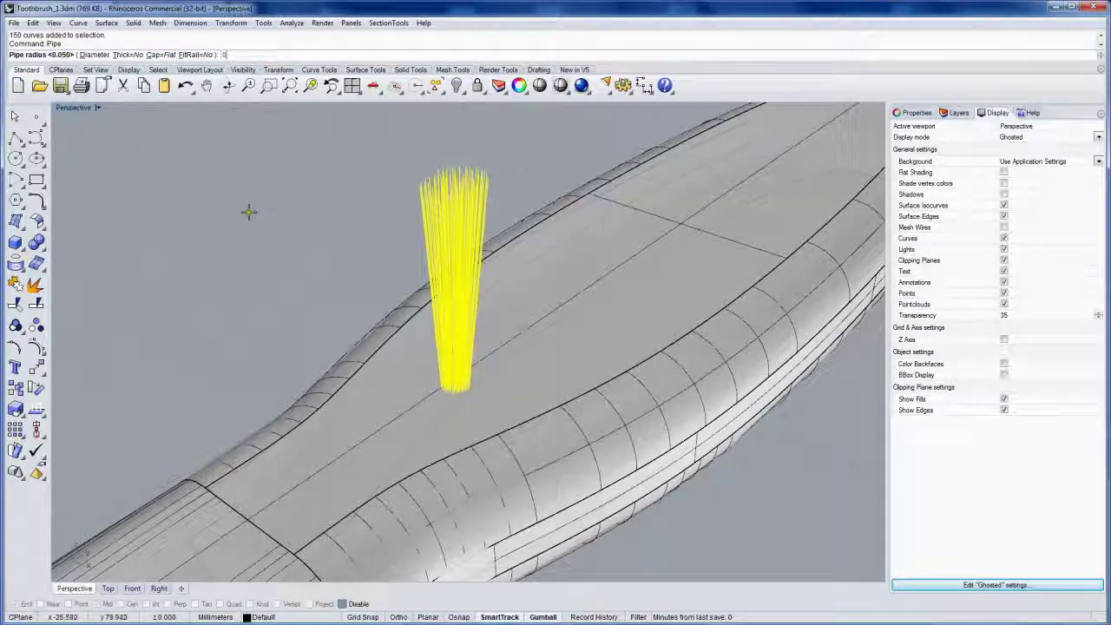
pyautogui.write('.05')
pyautogui.press('Return')
pyautogui.moveTo(342, 243)
pyautogui.mouseDown(button='right')
pyautogui.moveTo(358, 256)
pyautogui.moveTo(330, 243)
pyautogui.moveTo(395, 281)
pyautogui.moveTo(394, 312)
pyautogui.moveTo(362, 265)
pyautogui.moveTo(415, 285)
pyautogui.moveTo(365, 278)
pyautogui.moveTo(343, 260)
pyautogui.mouseUp(button='right')
pyautogui.press('Delete')
# Extract render meshes from all bristle pipes with ExtractRenderMesh and delete the original pipes.
pyautogui.scroll(5, 423, 281)
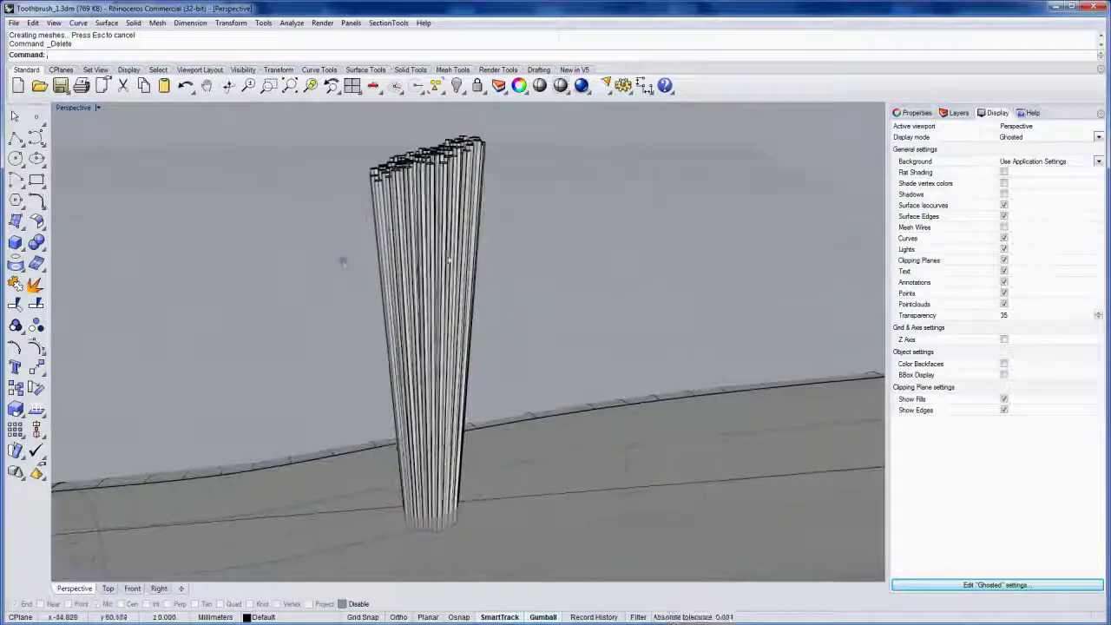
pyautogui.moveTo(506, 293); pyautogui.dragTo(321, 120)
pyautogui.moveTo(320, 183); pyautogui.dragTo(372, 243, button='right')
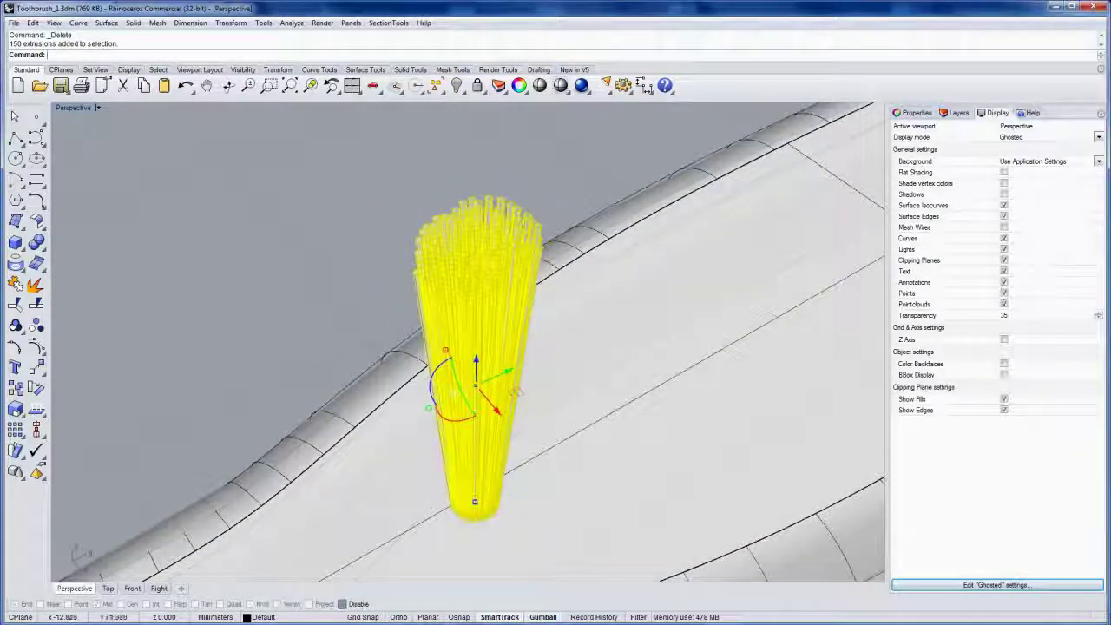
pyautogui.scroll(-6, 350, 333)
pyautogui.keyDown('shift'); pyautogui.moveTo(347, 344); pyautogui.dragTo(236, 379, button='right'); pyautogui.keyUp('shift')
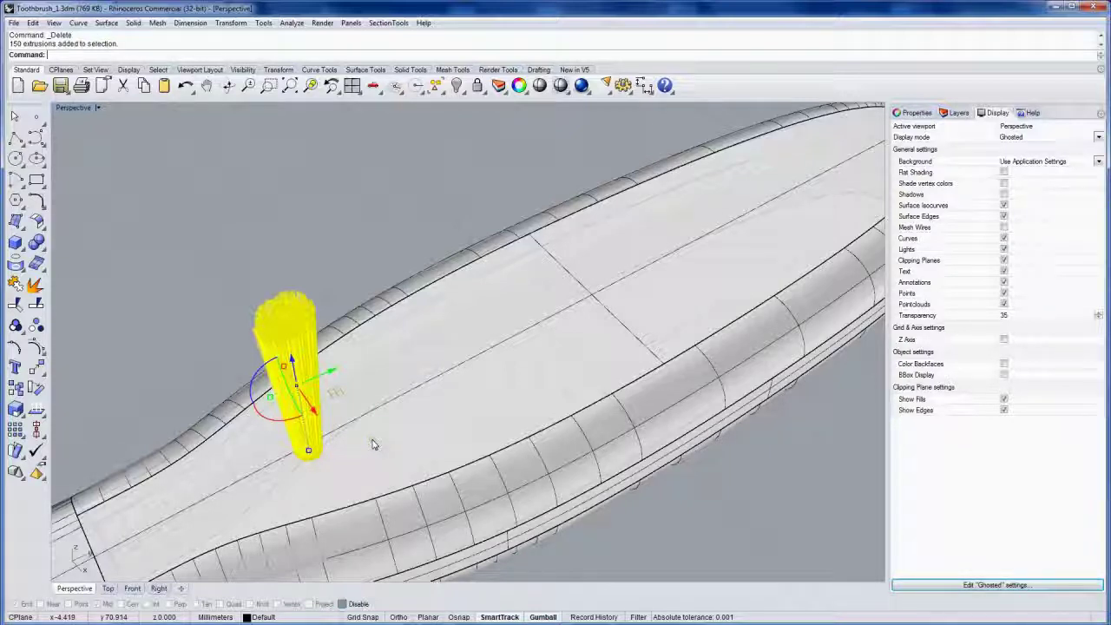
pyautogui.moveTo(372, 445); pyautogui.dragTo(365, 355, button='right')
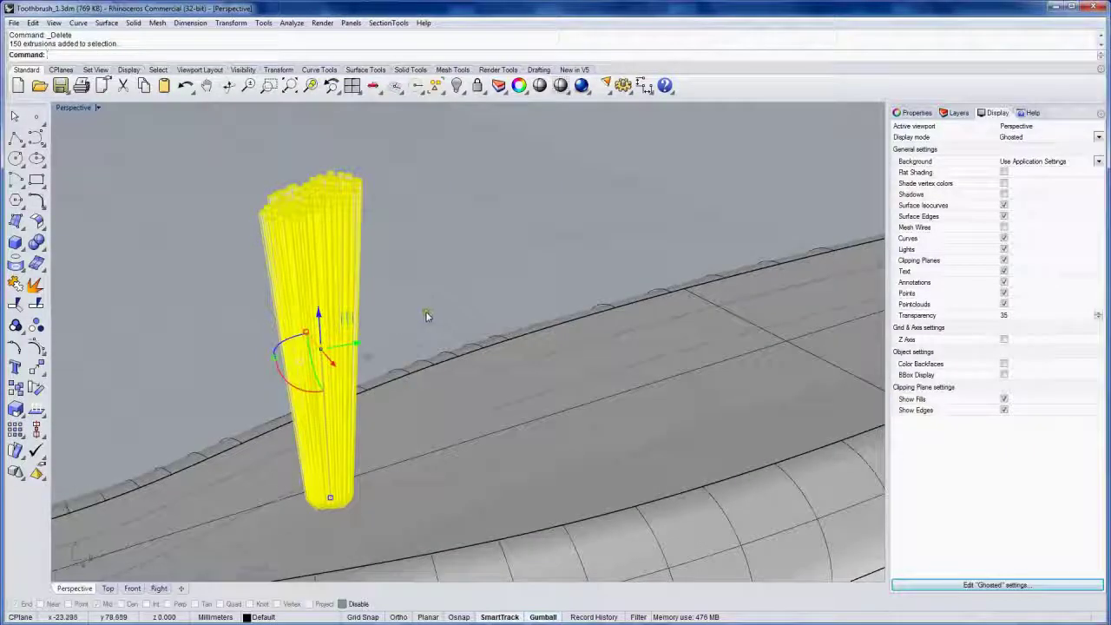
pyautogui.moveTo(415, 323); pyautogui.dragTo(409, 329, button='right')
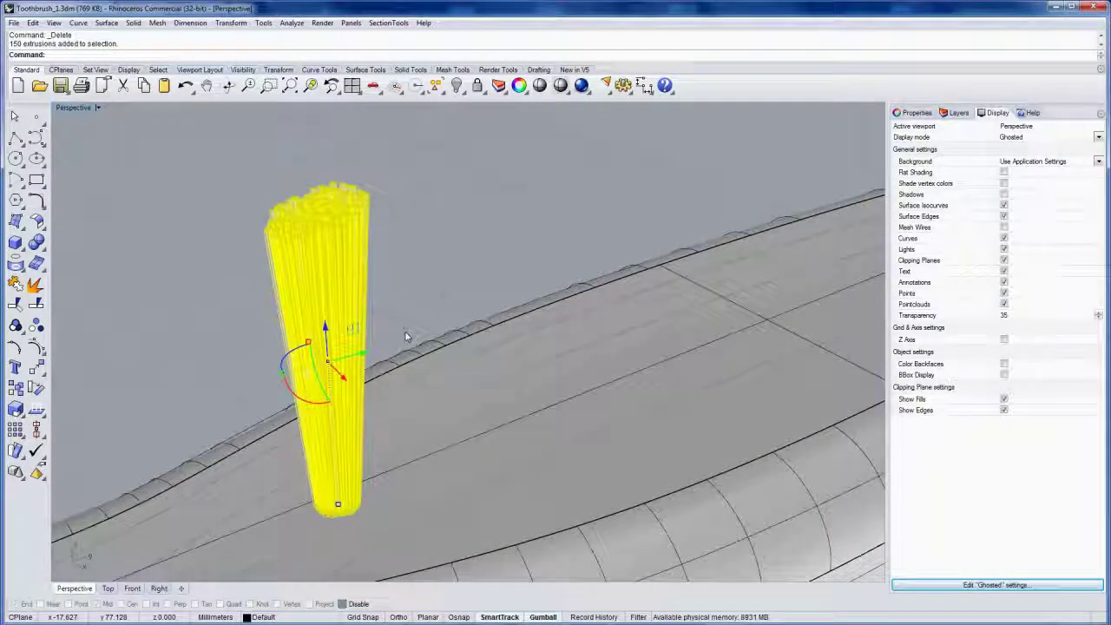
pyautogui.write('tract')
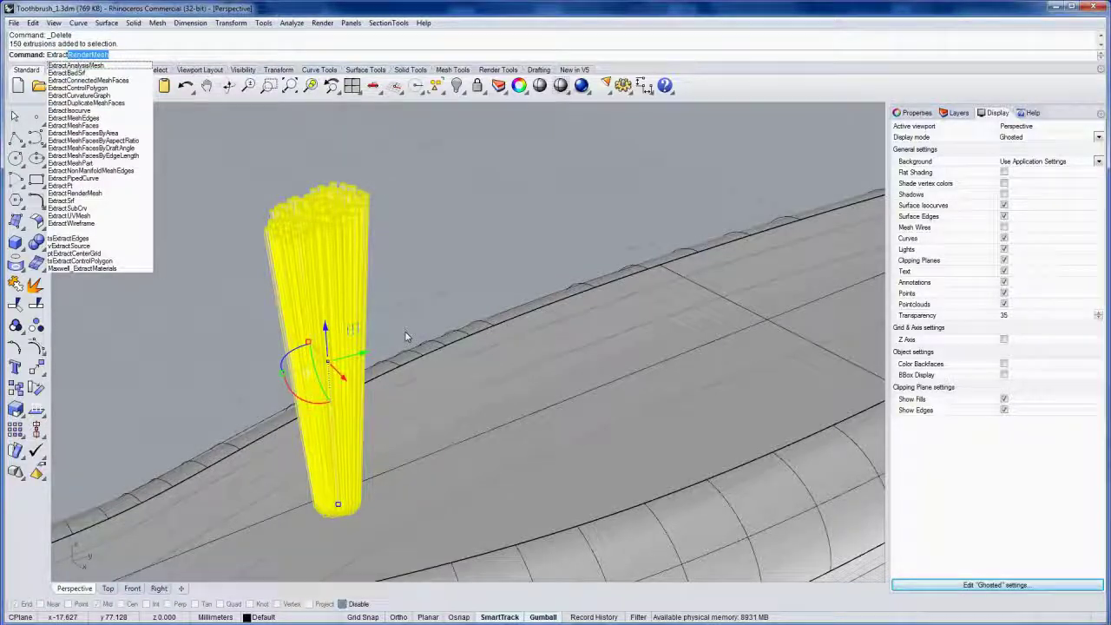
pyautogui.press('Return')
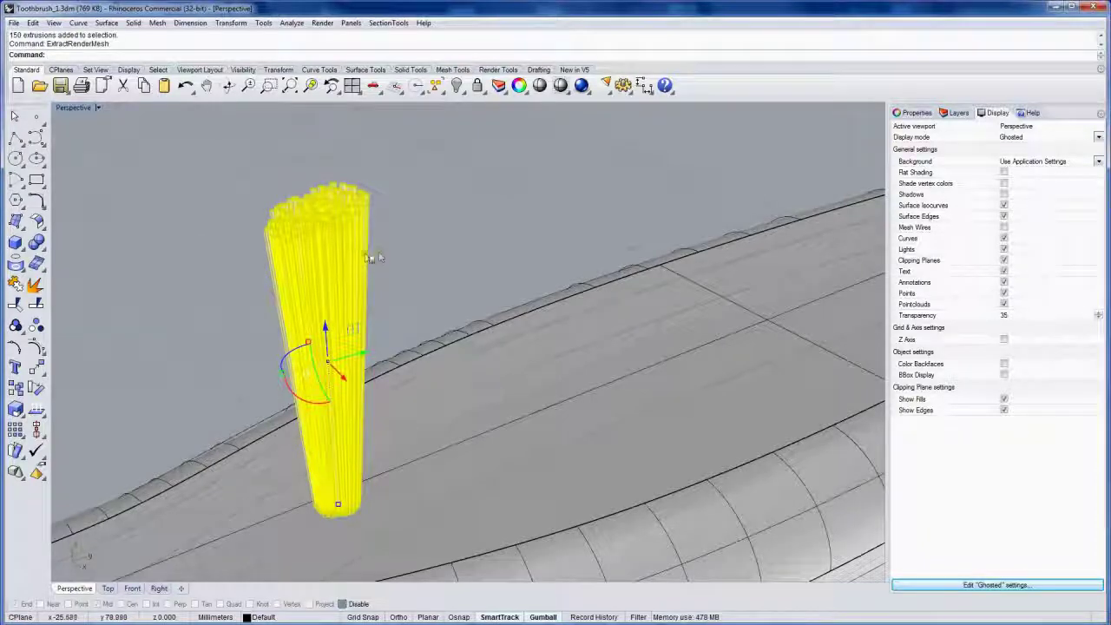
pyautogui.moveTo(369, 258); pyautogui.dragTo(399, 259, button='right')
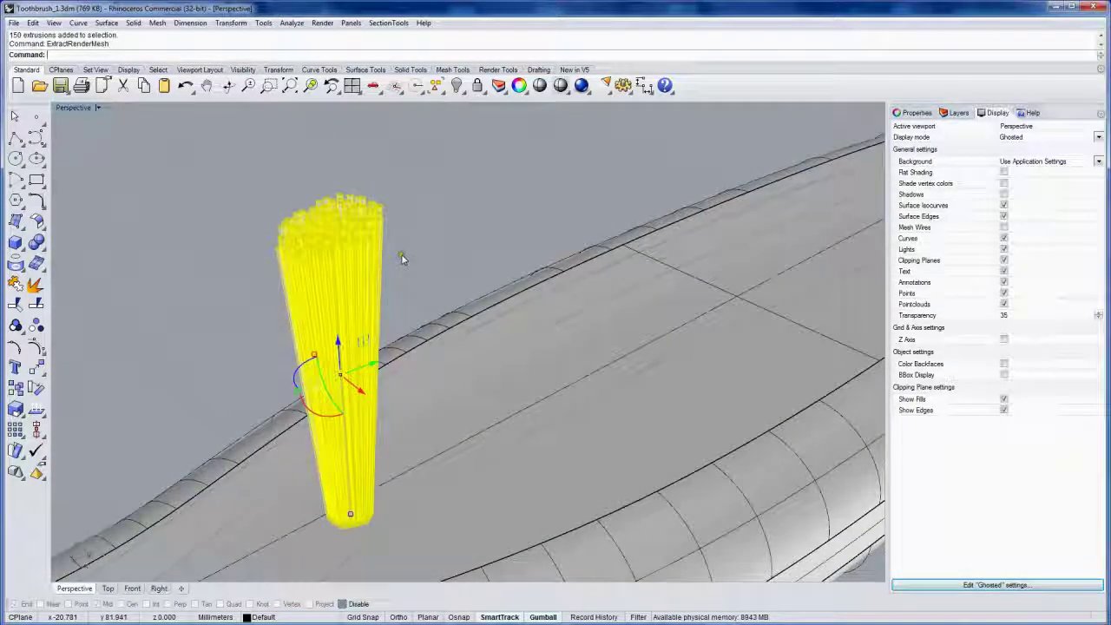
pyautogui.press('Delete')
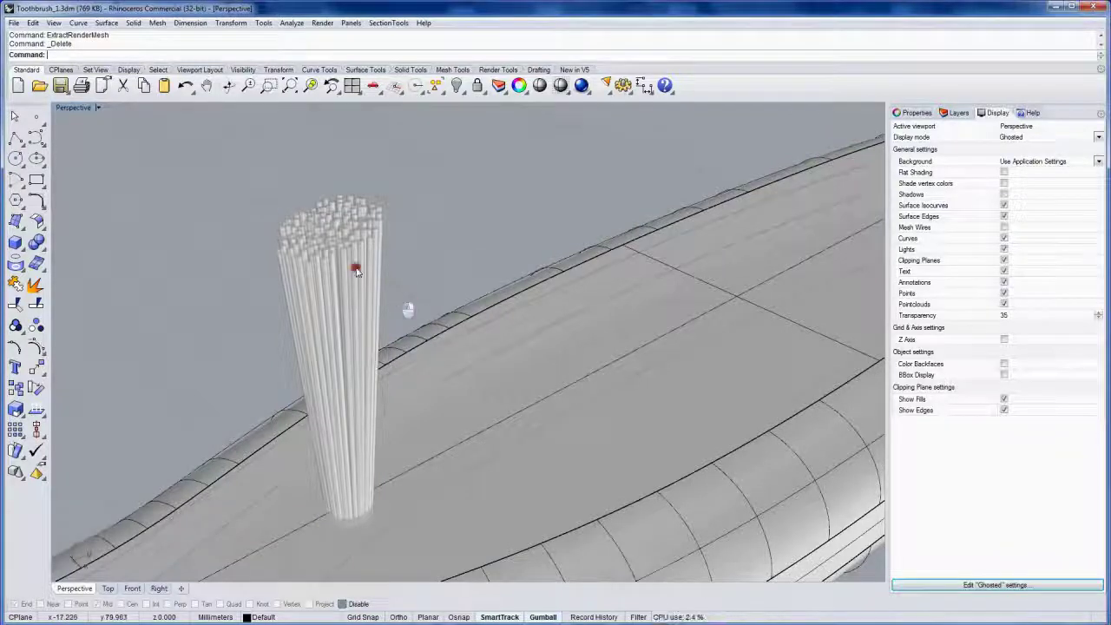
# Check the extracted bristle meshes up close with Mesh Wires temporarily turned on in the Ghosted display, and hide the wires again.
pyautogui.moveTo(356, 271); pyautogui.dragTo(269, 185)
pyautogui.click(218, 242)
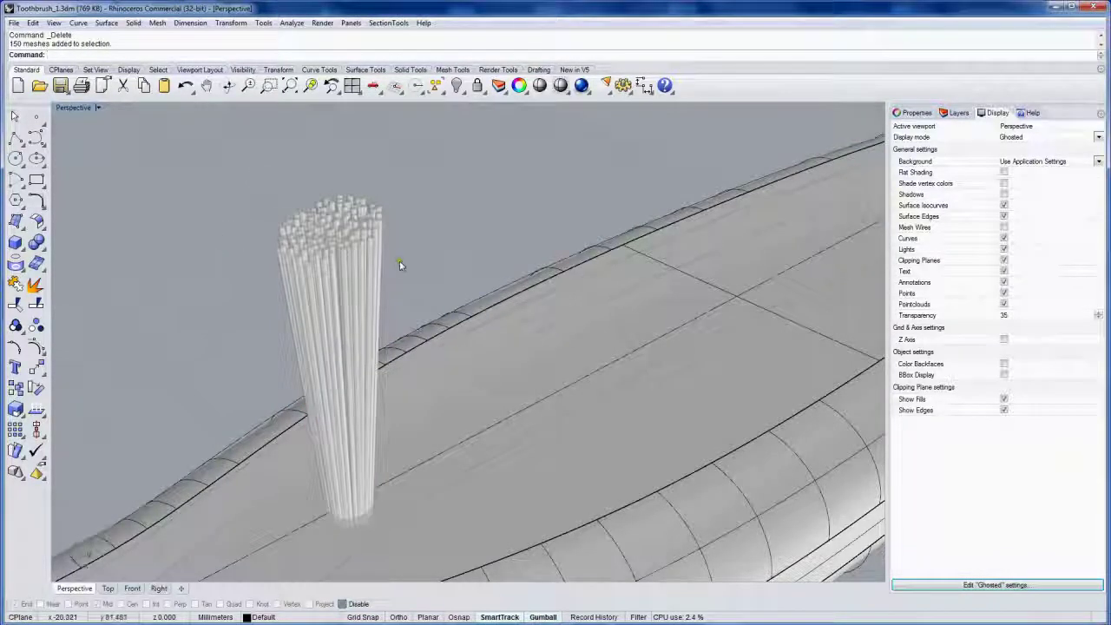
pyautogui.click(1005, 228)
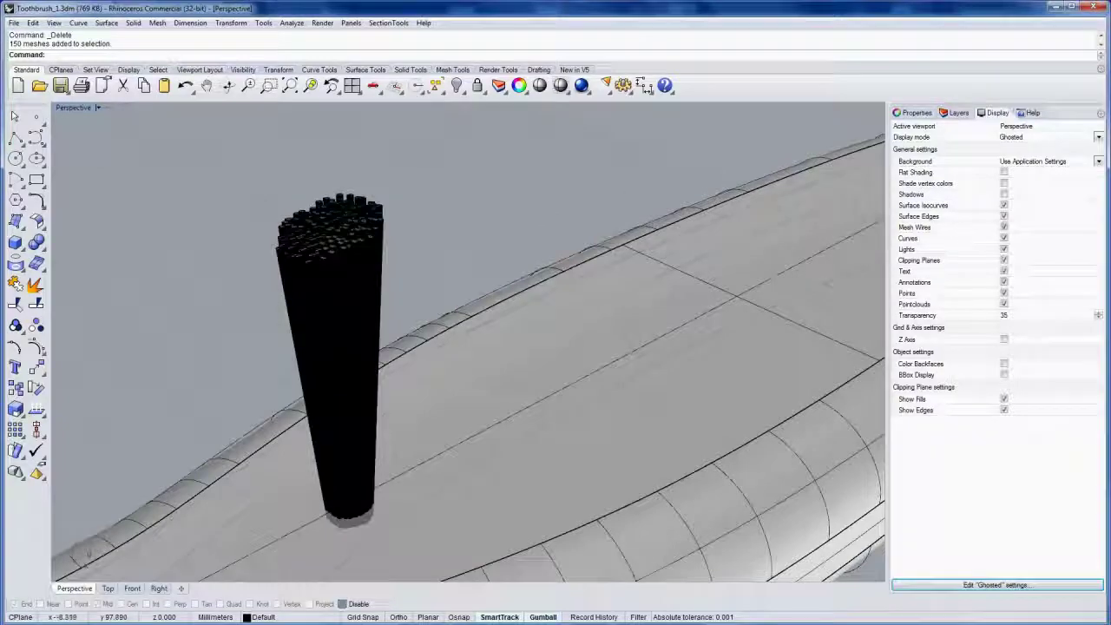
pyautogui.moveTo(392, 248); pyautogui.dragTo(395, 260, button='right')
pyautogui.keyDown('ctrl'); pyautogui.moveTo(335, 312); pyautogui.dragTo(338, 266, button='right'); pyautogui.keyUp('ctrl')
pyautogui.scroll(4, 340, 266)
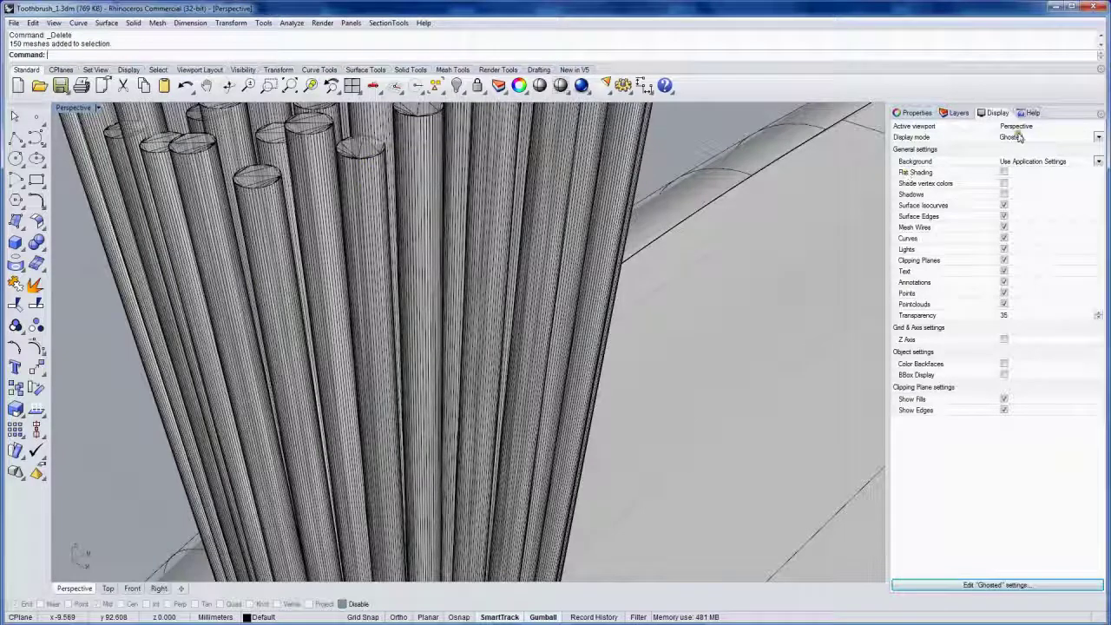
pyautogui.click(1006, 227)
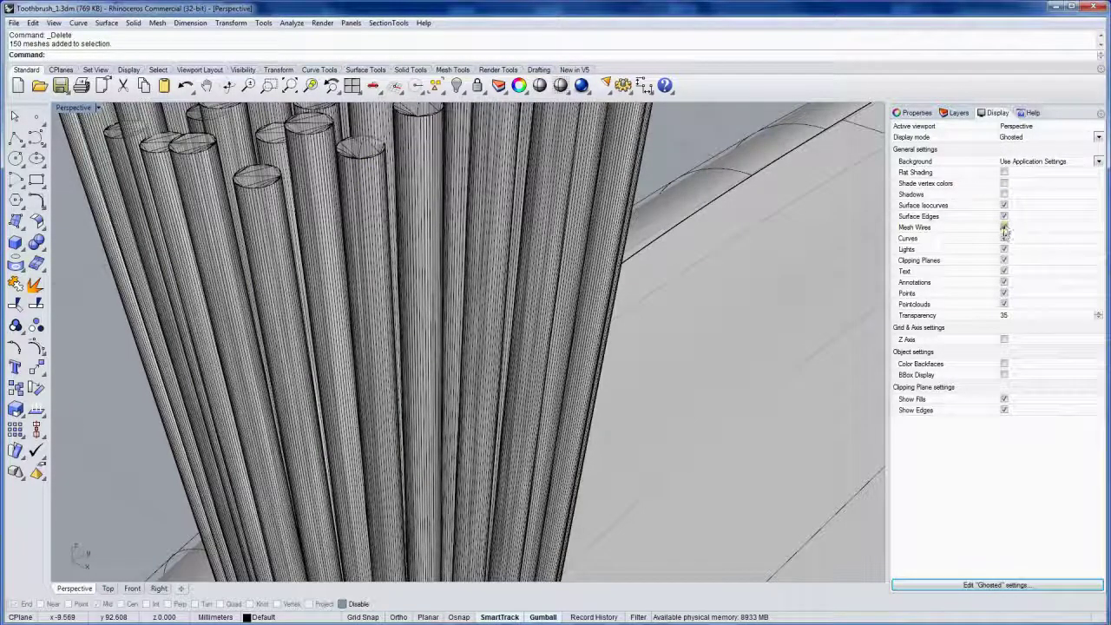
pyautogui.click(1004, 228)
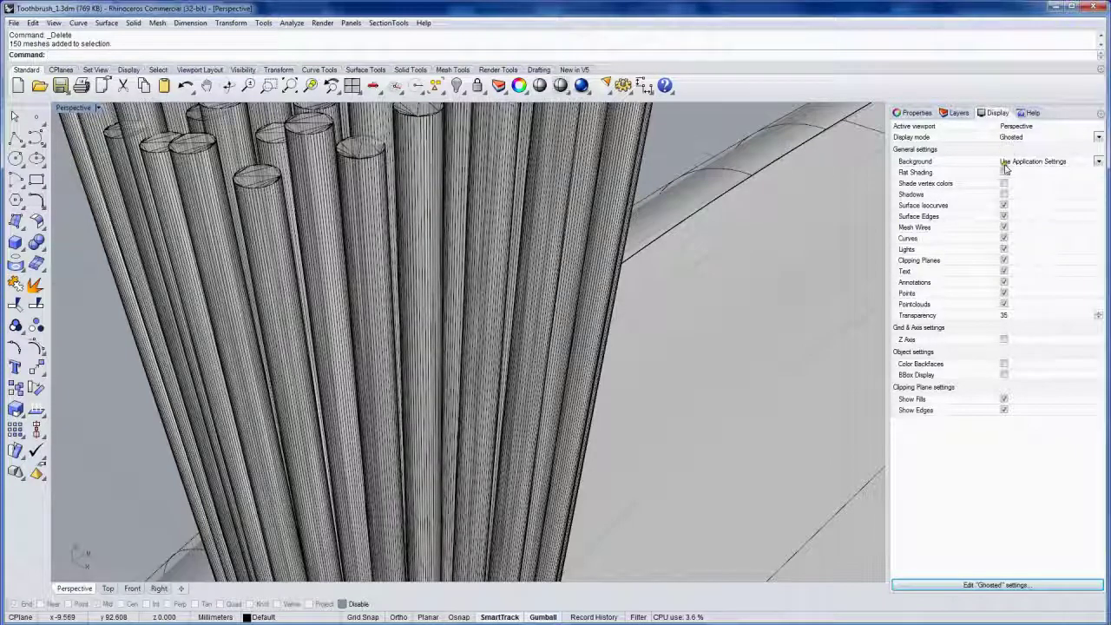
pyautogui.click(1004, 228)
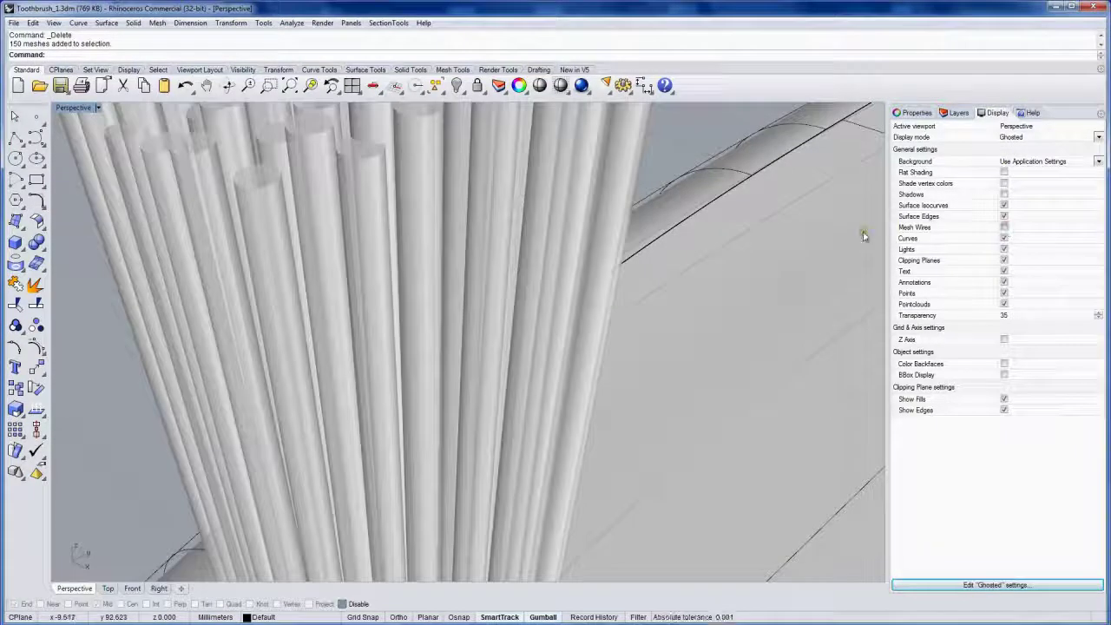
pyautogui.scroll(-8, 518, 238)
pyautogui.moveTo(508, 278); pyautogui.dragTo(414, 288, button='right')
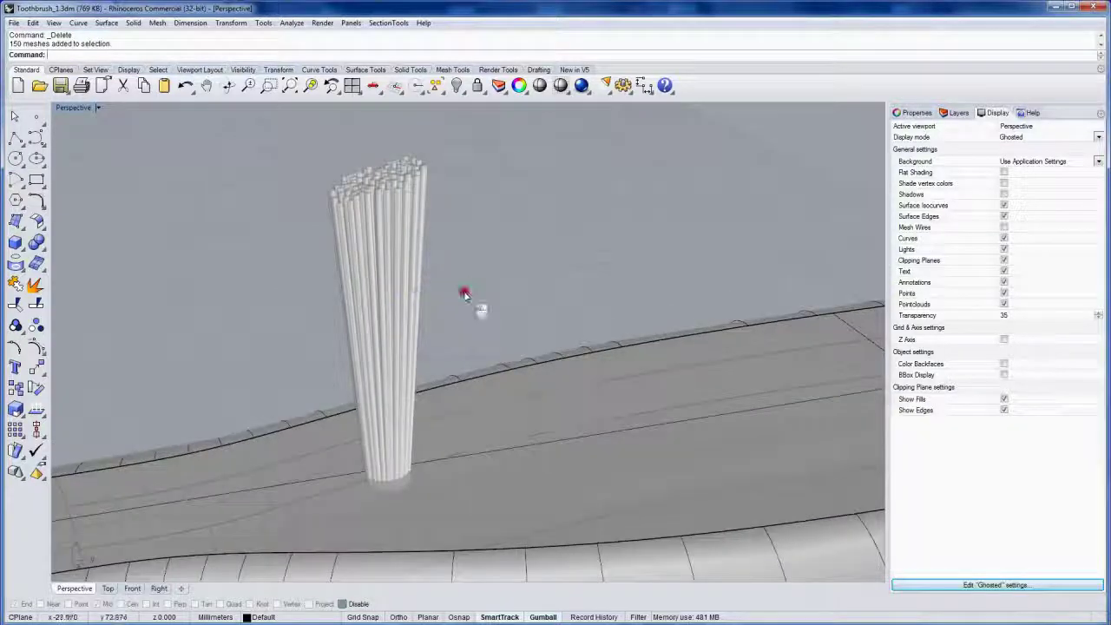
# Select all bristle meshes of the tuft and join them into a single mesh.
pyautogui.moveTo(298, 139); pyautogui.dragTo(296, 140)
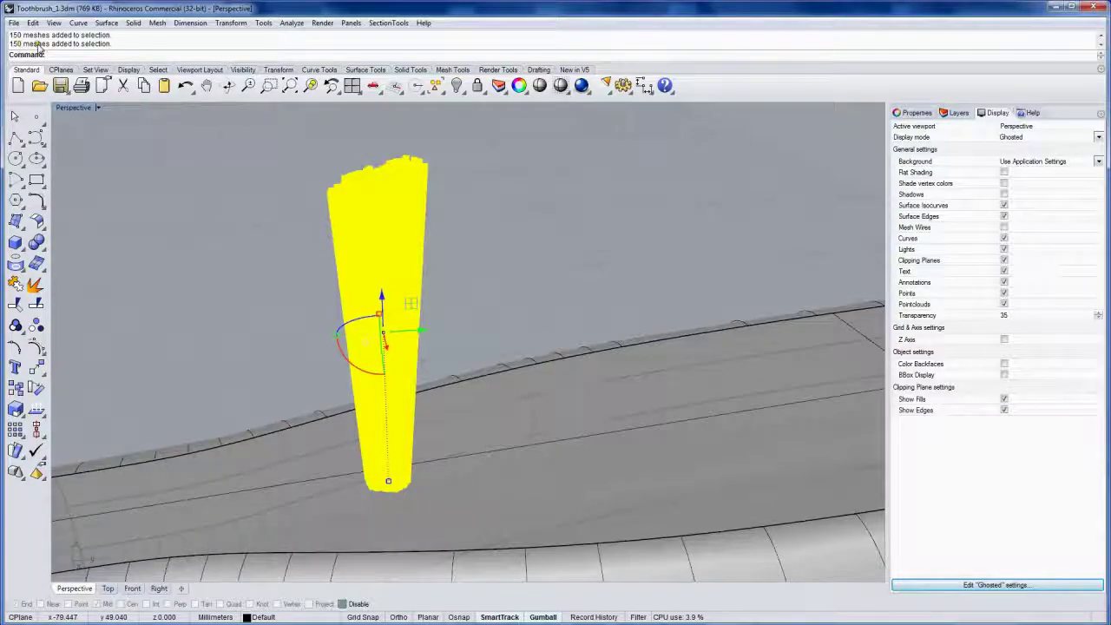
pyautogui.moveTo(147, 203); pyautogui.dragTo(216, 342, button='right')
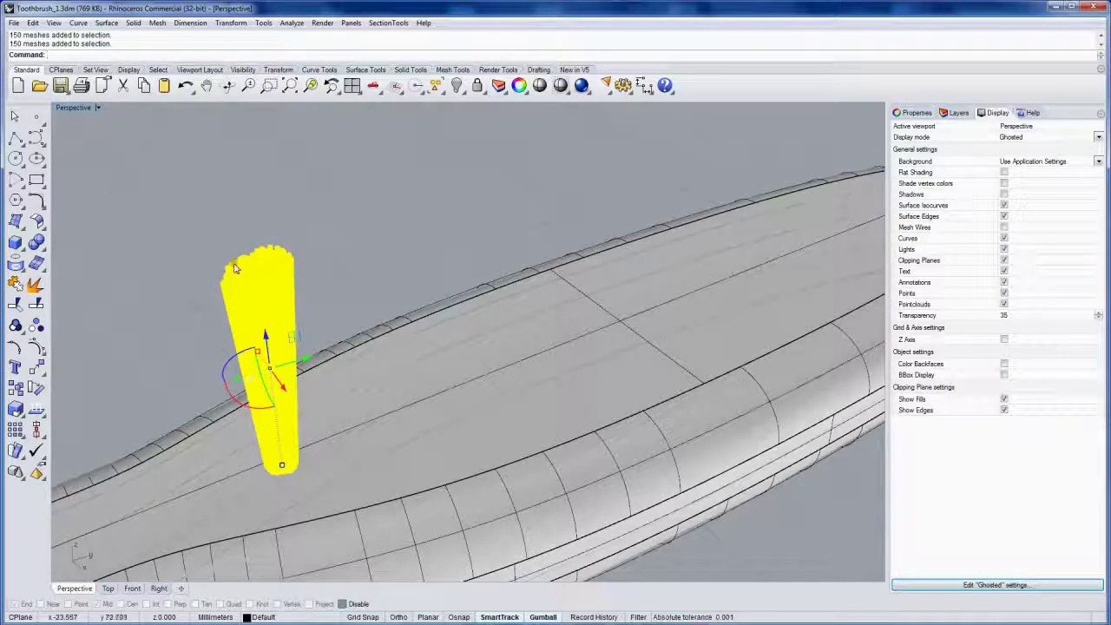
pyautogui.moveTo(202, 280)
pyautogui.mouseDown(button='right')
pyautogui.moveTo(206, 290)
pyautogui.moveTo(216, 278)
pyautogui.moveTo(198, 281)
pyautogui.mouseUp(button='right')
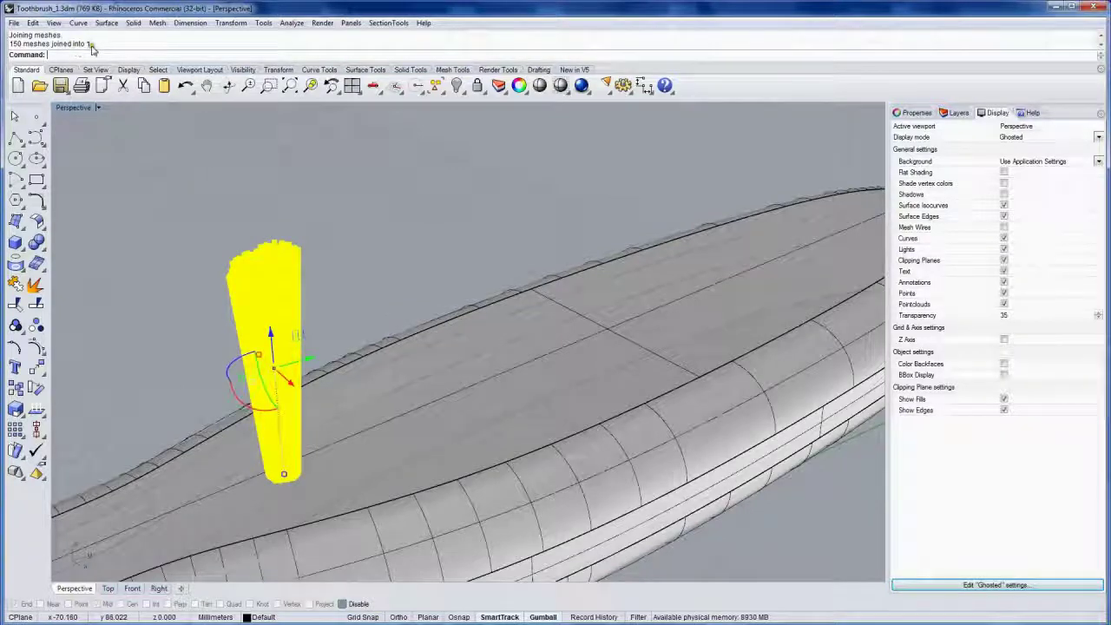
pyautogui.click(194, 240)
# Examine the joined bristle tuft and the brush head around it from several angles, selecting and deselecting the tuft mesh.
pyautogui.click(287, 266)
pyautogui.moveTo(345, 243); pyautogui.dragTo(342, 290, button='right')
pyautogui.click(325, 223)
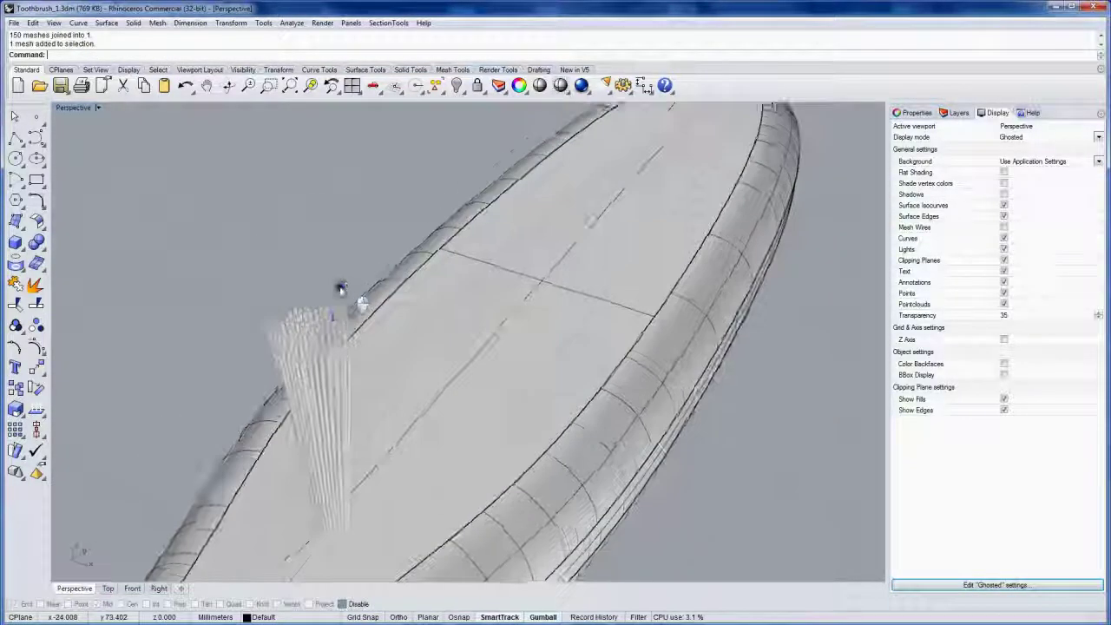
pyautogui.moveTo(343, 360); pyautogui.dragTo(372, 307, button='right')
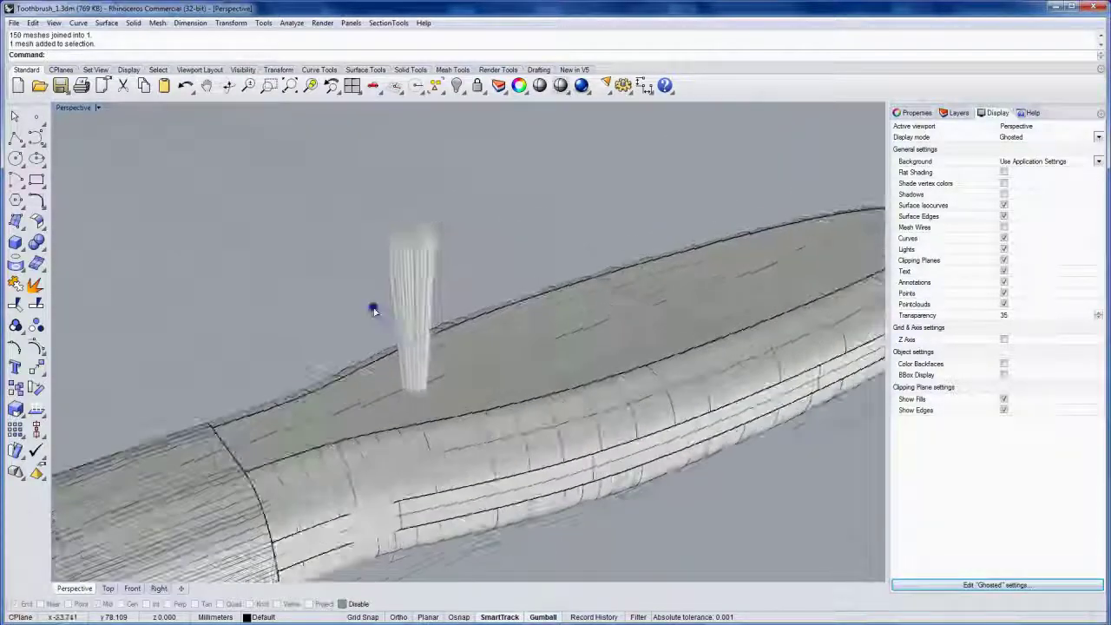
pyautogui.click(405, 280)
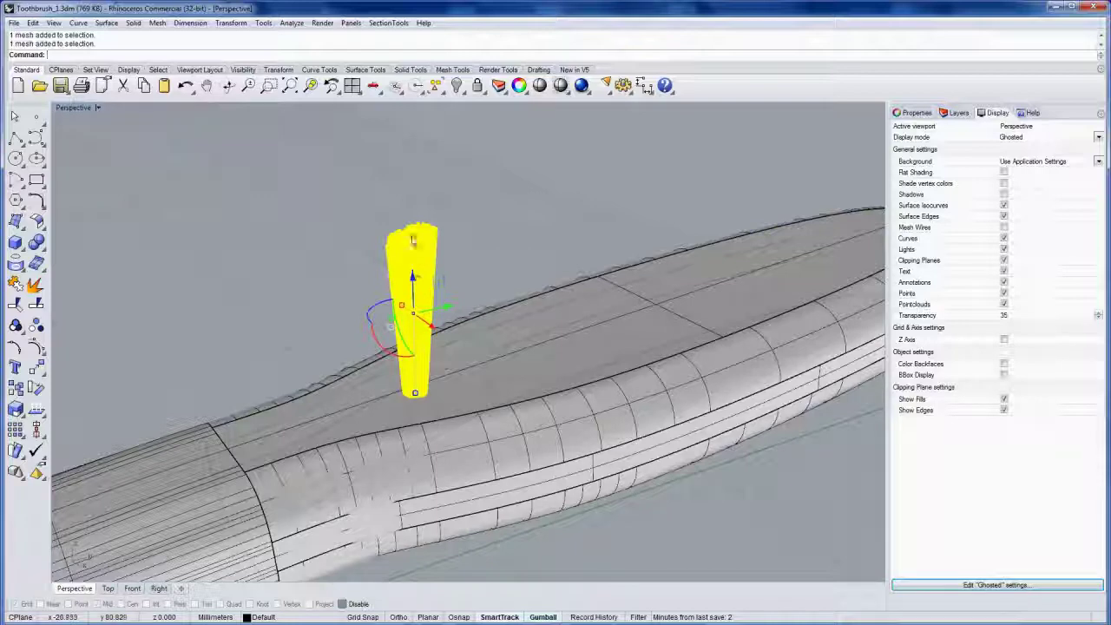
pyautogui.click(476, 242)
pyautogui.click(417, 267)
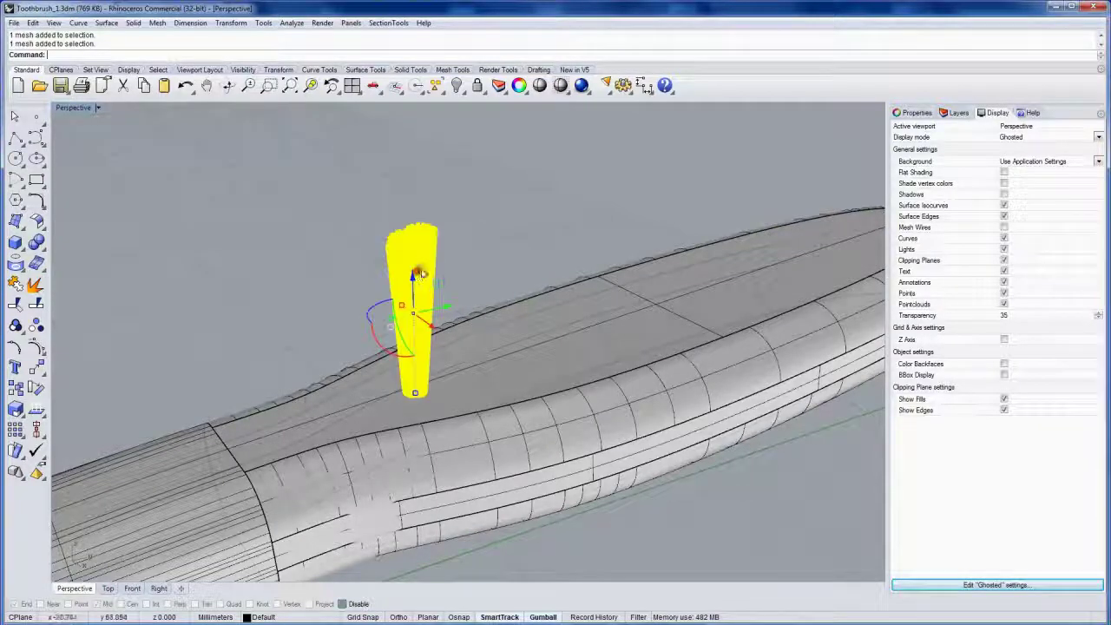
pyautogui.moveTo(461, 248); pyautogui.dragTo(503, 310, button='right')
pyautogui.click(473, 233)
pyautogui.click(451, 338)
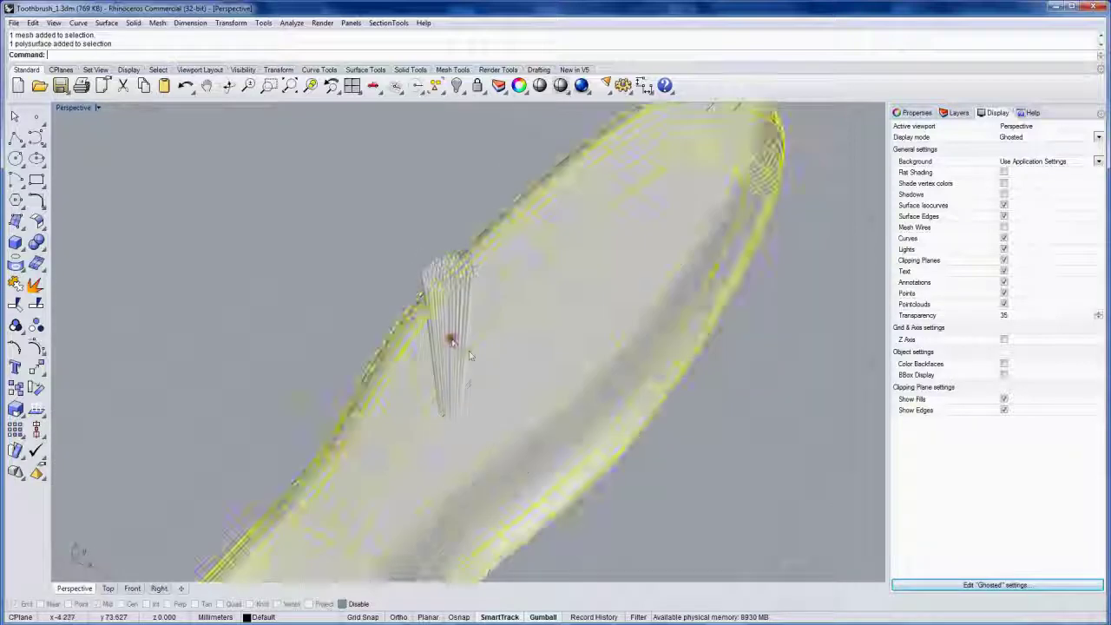
pyautogui.click(410, 249)
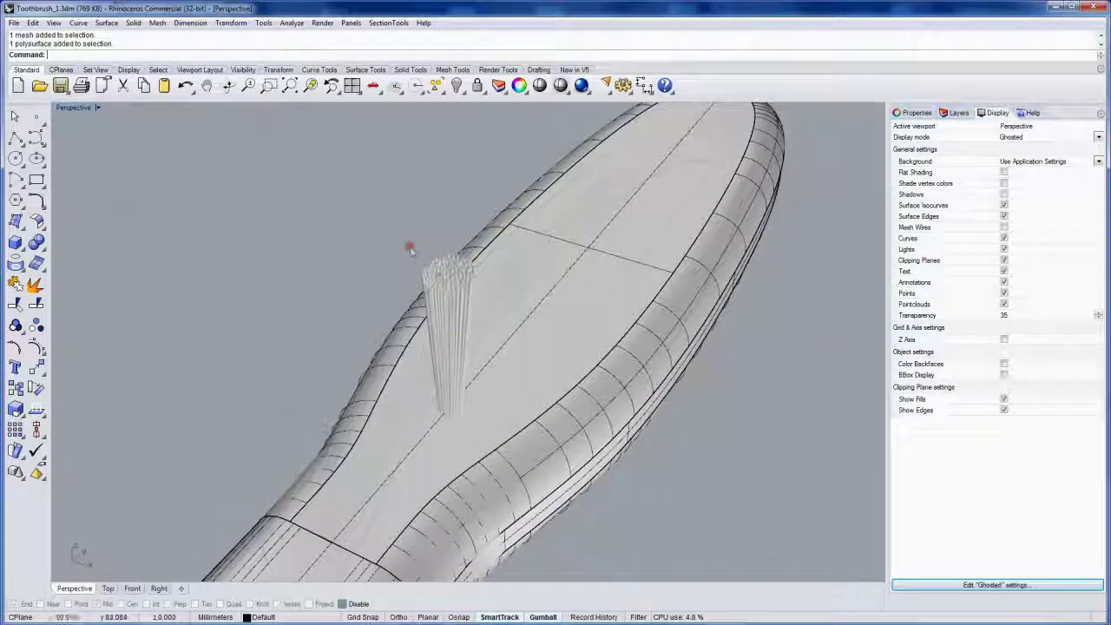
# Copy the joined tuft mesh sideways across the brush head from the centre tuft with the gumball.
pyautogui.click(437, 271)
pyautogui.moveTo(402, 291); pyautogui.dragTo(465, 328, button='right')
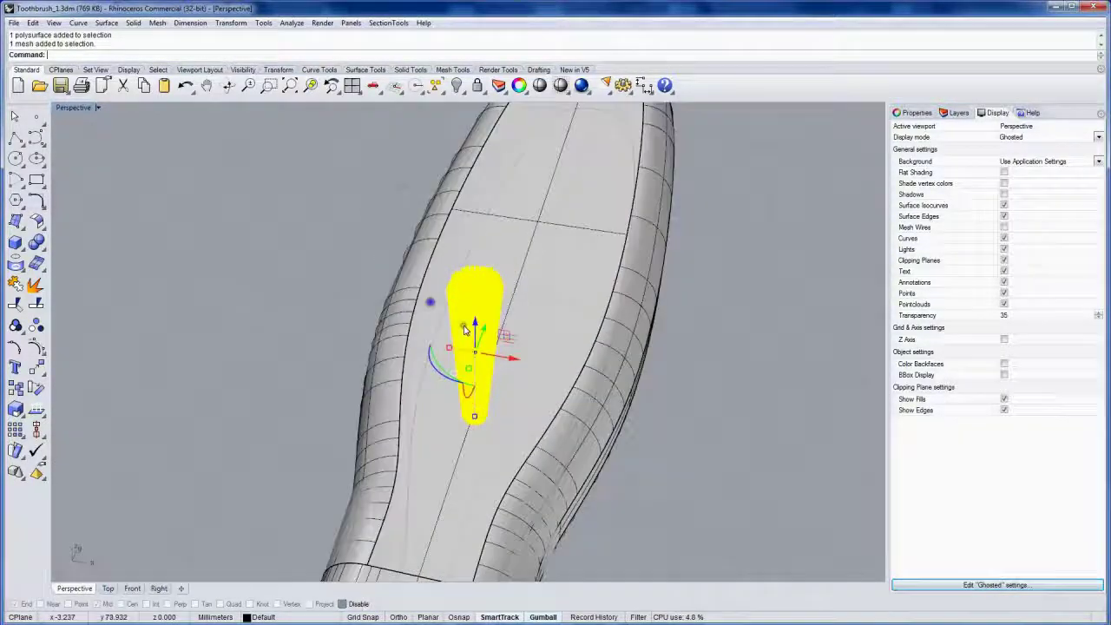
pyautogui.moveTo(511, 361); pyautogui.dragTo(558, 376)
# Mirror the copied tuft across the brush's lengthwise centreline with Record History on, keeping the original and starting the mirror plane at 0.
pyautogui.moveTo(550, 372); pyautogui.dragTo(595, 355, button='right')
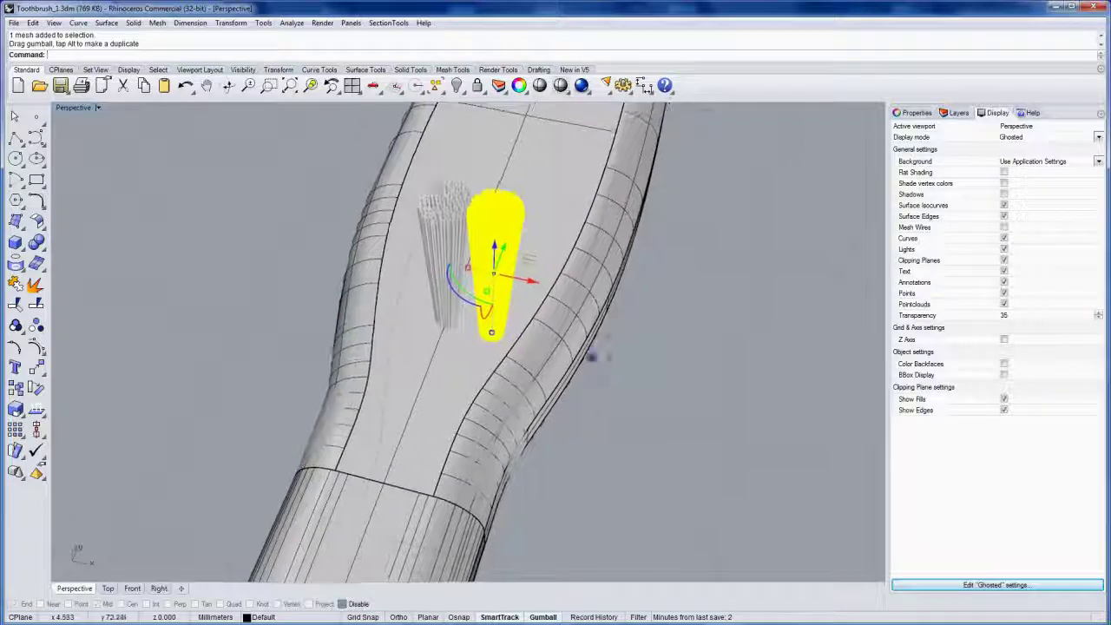
pyautogui.click(278, 69)
pyautogui.click(124, 86)
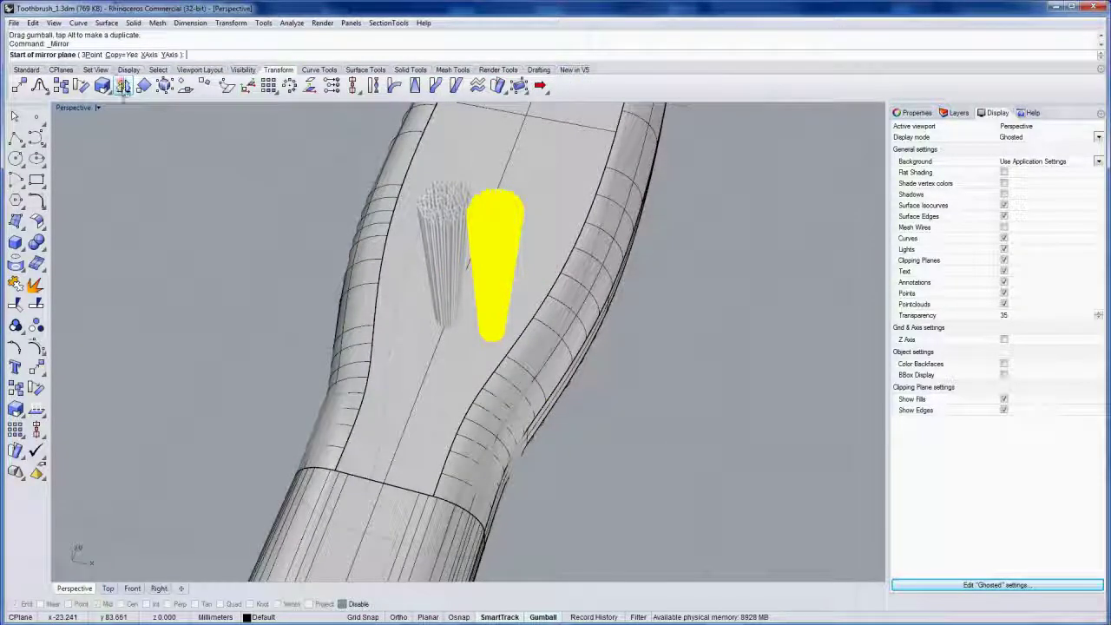
pyautogui.click(585, 617)
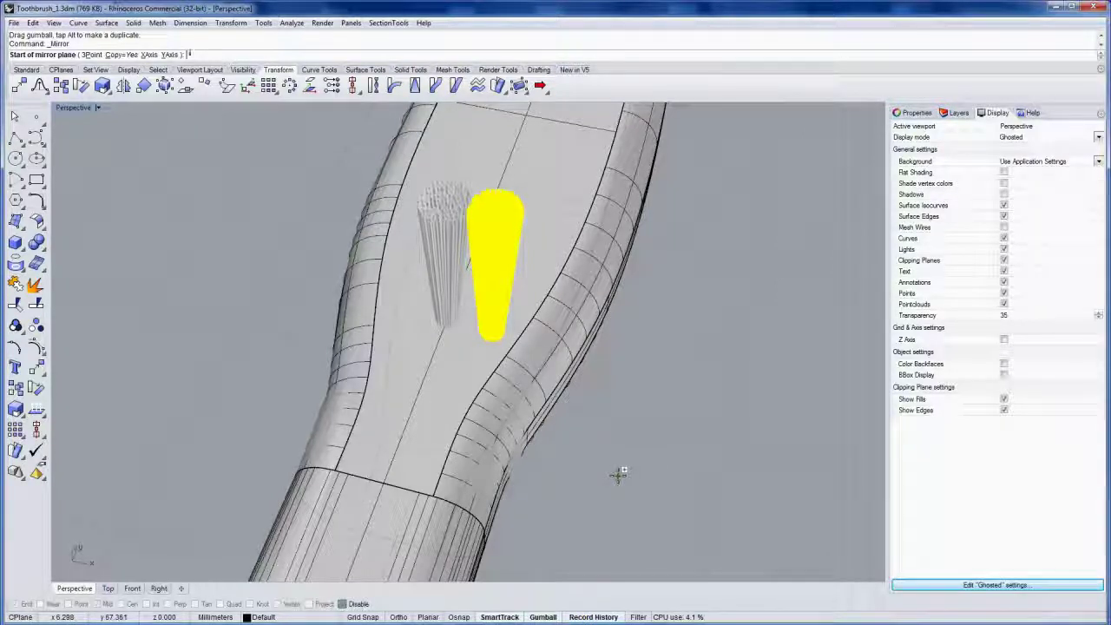
pyautogui.press('Return')
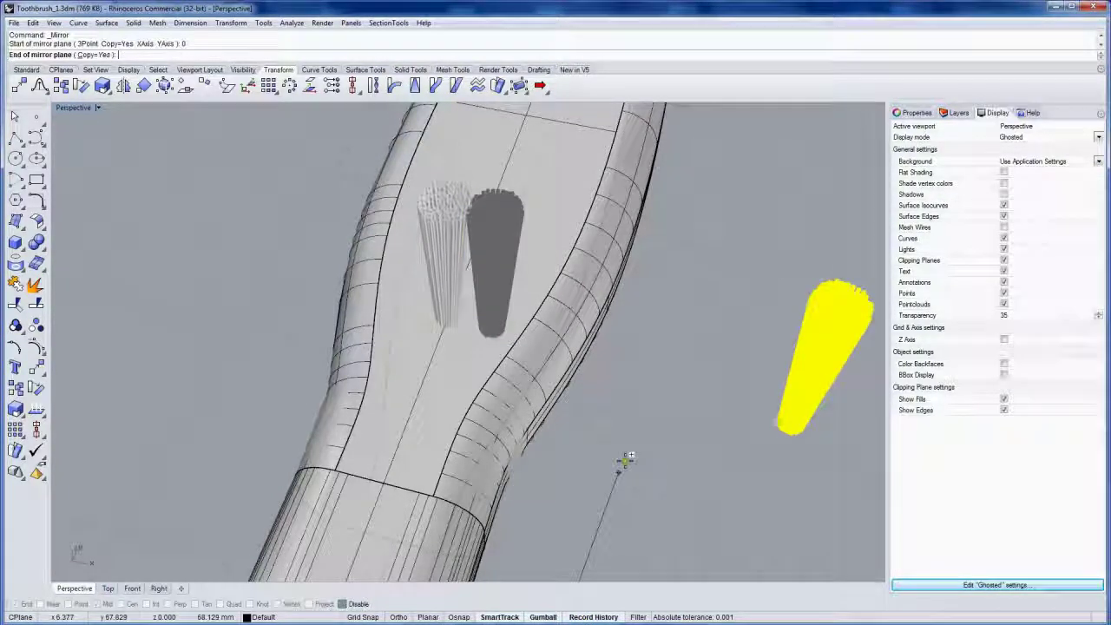
pyautogui.scroll(-4, 621, 371)
pyautogui.scroll(-5, 616, 391)
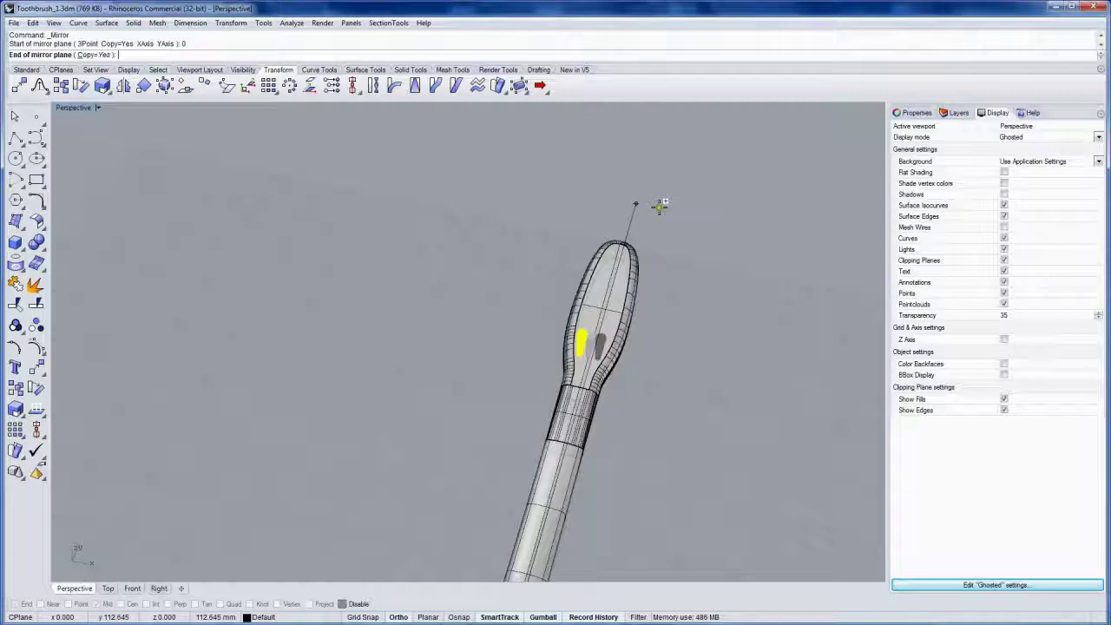
pyautogui.click(660, 205)
# Move the source side tuft slightly toward the handle and rotate it, letting history update its mirrored twin.
pyautogui.moveTo(653, 265)
pyautogui.mouseDown(button='right')
pyautogui.moveTo(613, 419)
pyautogui.moveTo(601, 304)
pyautogui.mouseUp(button='right')
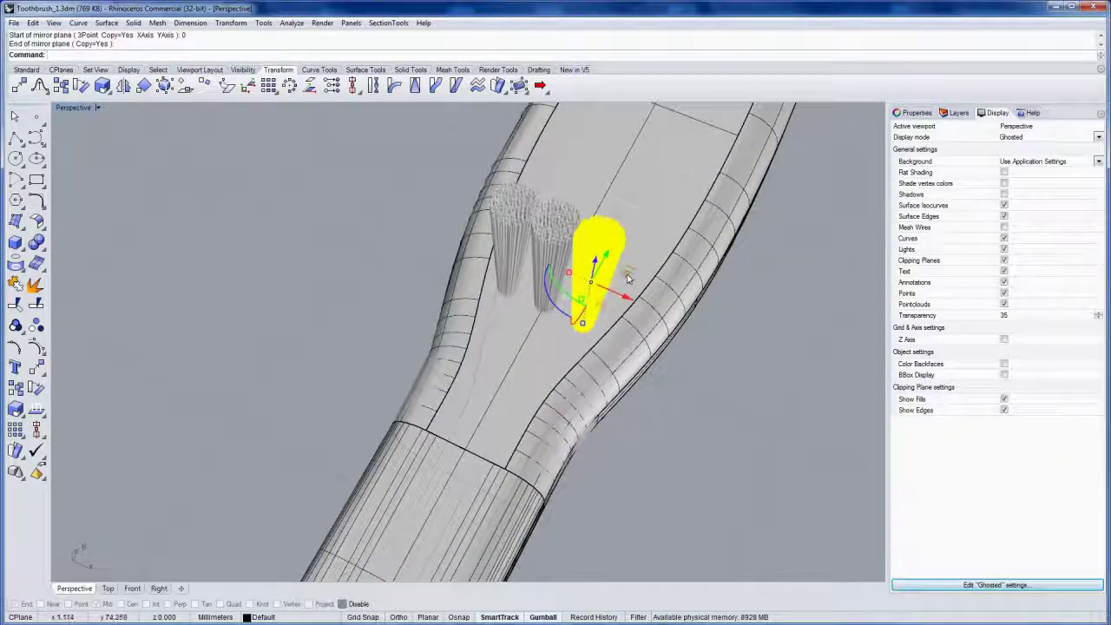
pyautogui.moveTo(629, 278); pyautogui.dragTo(623, 287)
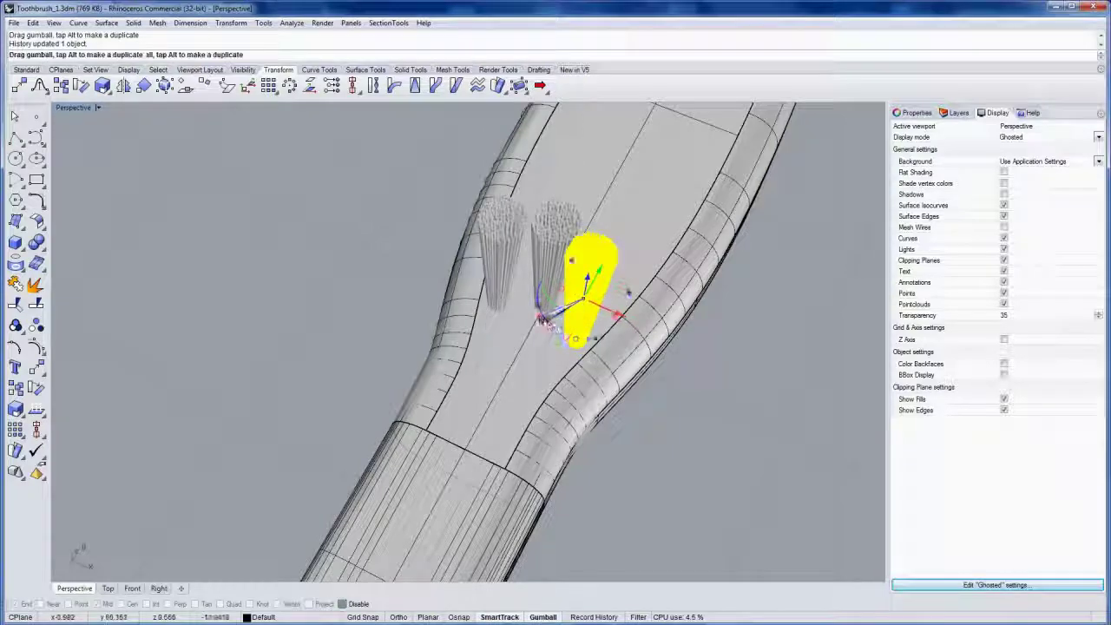
pyautogui.moveTo(543, 319); pyautogui.dragTo(538, 307)
pyautogui.moveTo(540, 292); pyautogui.dragTo(550, 343, button='right')
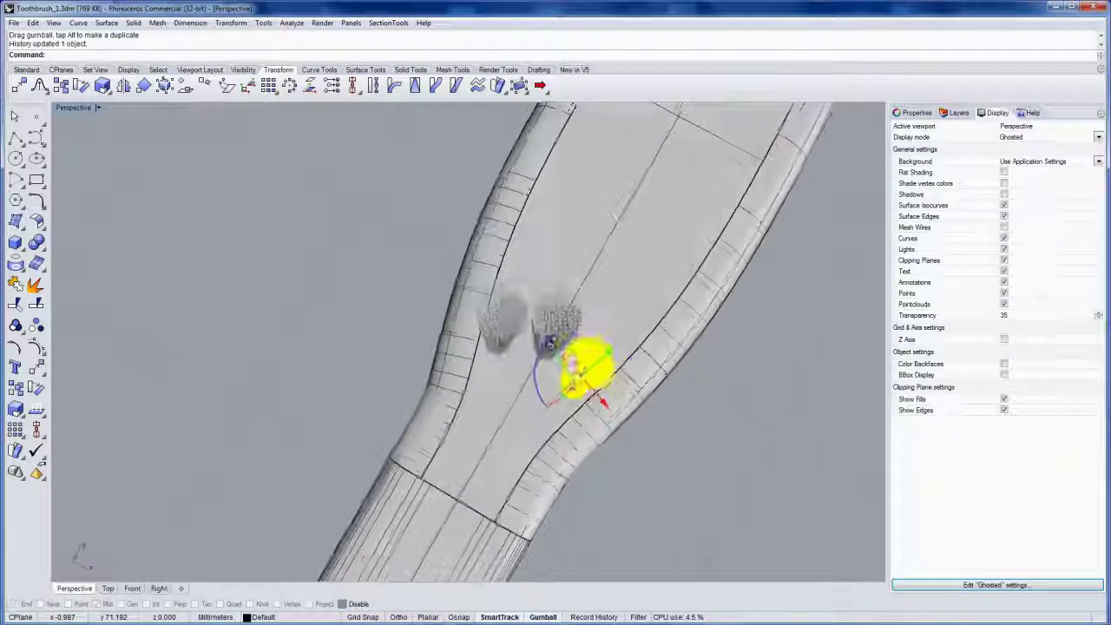
pyautogui.moveTo(600, 399); pyautogui.dragTo(579, 368, button='right')
pyautogui.moveTo(614, 384); pyautogui.dragTo(627, 392)
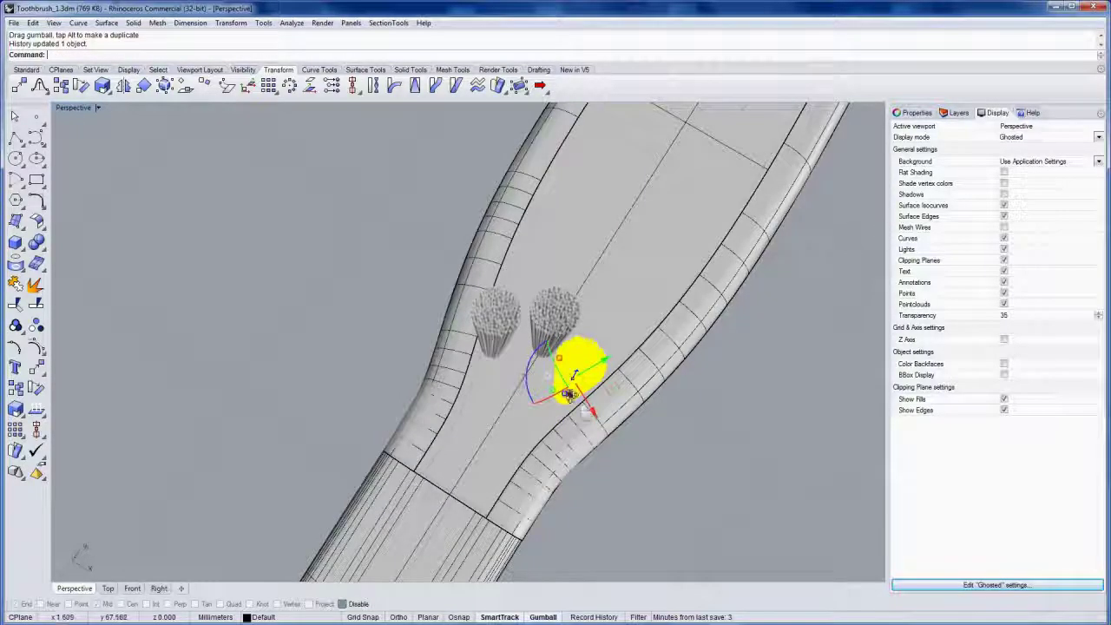
# Copy the centre tuft lengthwise along the brush head toward the tip with the gumball.
pyautogui.moveTo(569, 393); pyautogui.dragTo(473, 343, button='right')
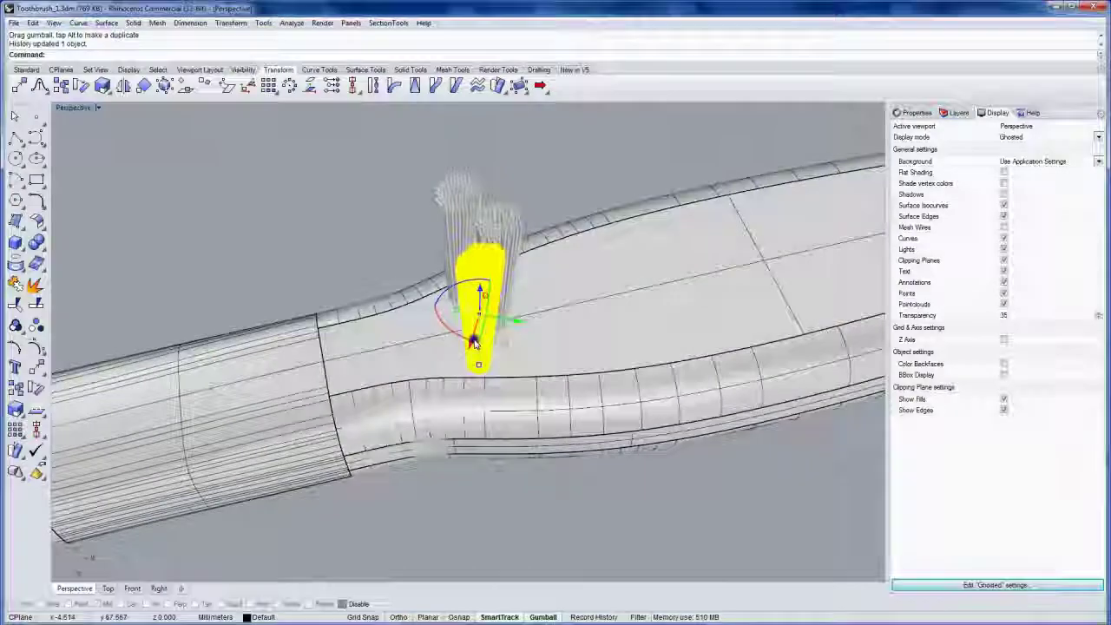
pyautogui.click(367, 248)
pyautogui.moveTo(367, 248); pyautogui.dragTo(453, 284, button='right')
pyautogui.click(510, 268)
pyautogui.click(515, 270)
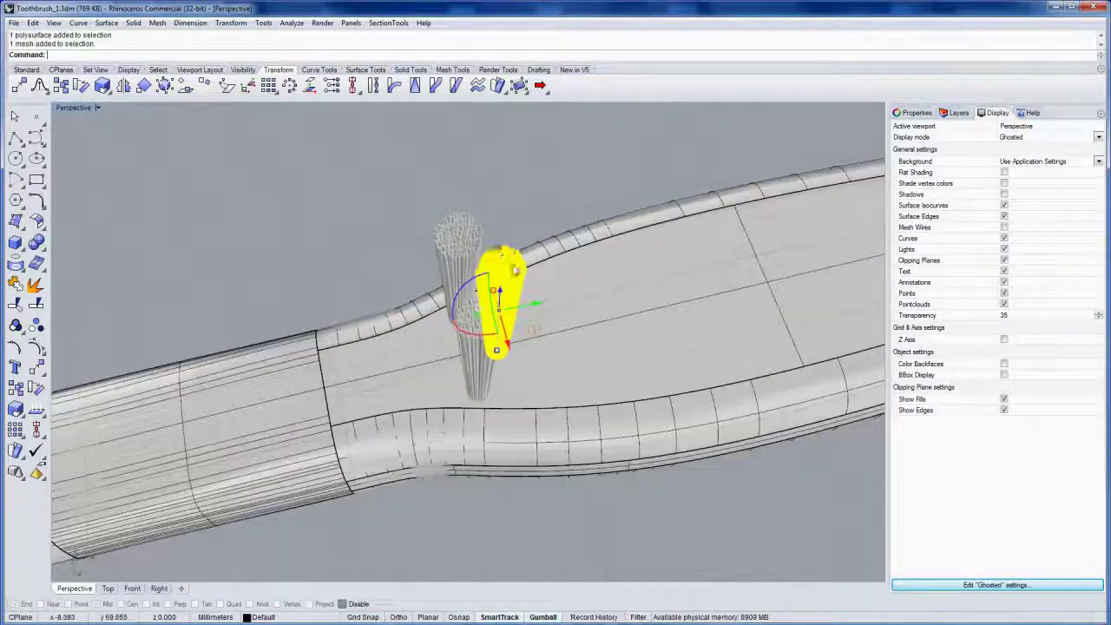
pyautogui.moveTo(538, 309); pyautogui.dragTo(588, 305)
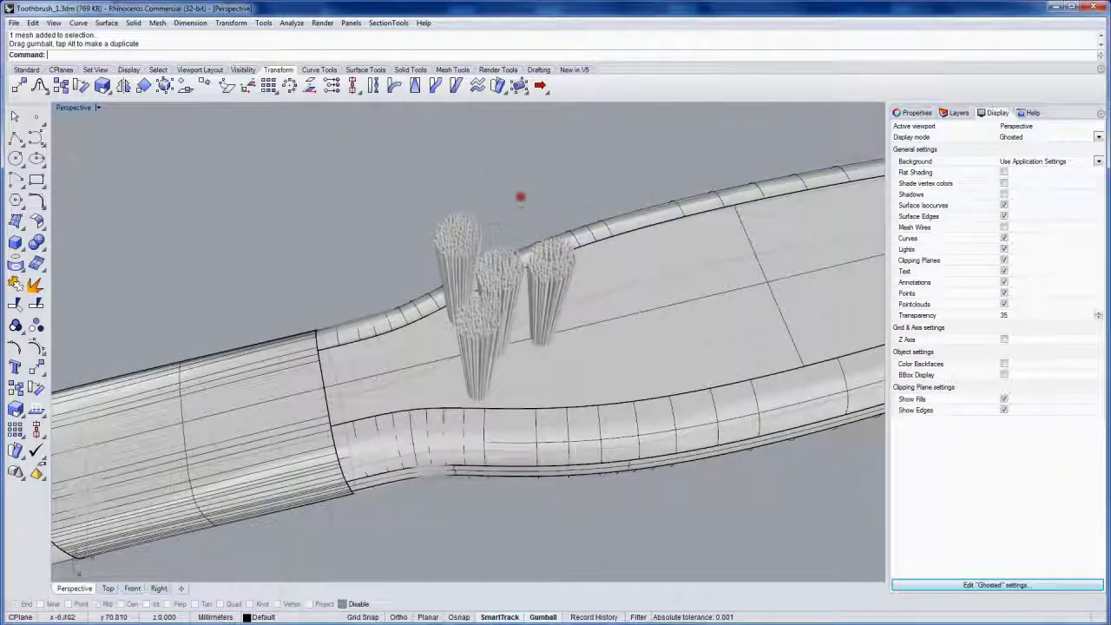
# Rotate the new centre-row tuft about its vertical axis so its bristles differ from the tuft it was copied from, and deselect it.
pyautogui.moveTo(533, 271); pyautogui.dragTo(519, 251, button='right')
pyautogui.click(553, 268)
pyautogui.moveTo(494, 230); pyautogui.dragTo(479, 245)
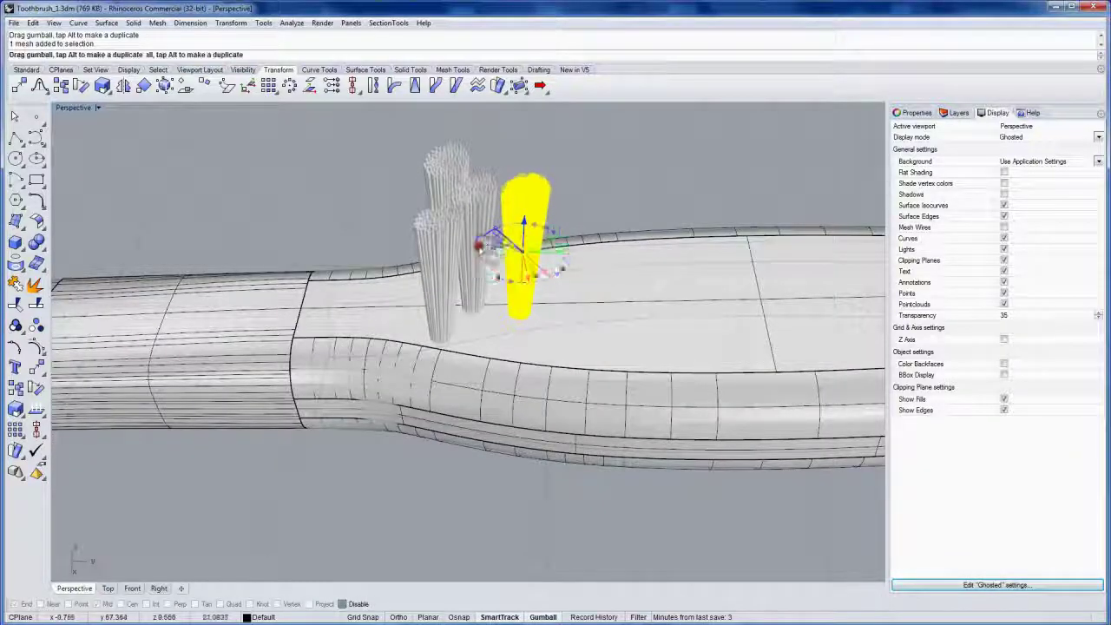
pyautogui.moveTo(502, 283); pyautogui.dragTo(528, 295)
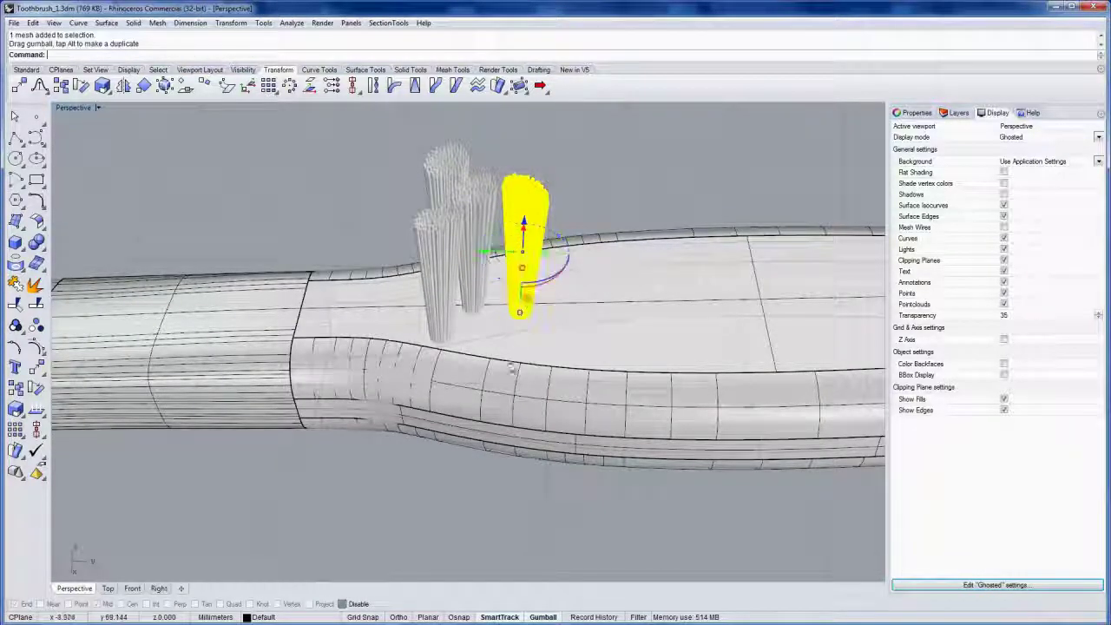
pyautogui.press('Escape')
# Examine the arrangement of the bristle tufts along the brush head from above and from the side.
pyautogui.moveTo(494, 469)
pyautogui.mouseDown(button='right')
pyautogui.moveTo(472, 416)
pyautogui.moveTo(405, 429)
pyautogui.moveTo(486, 419)
pyautogui.moveTo(460, 329)
pyautogui.moveTo(579, 326)
pyautogui.moveTo(548, 338)
pyautogui.moveTo(493, 390)
pyautogui.moveTo(498, 374)
pyautogui.moveTo(477, 366)
pyautogui.moveTo(454, 416)
pyautogui.moveTo(476, 355)
pyautogui.moveTo(429, 382)
pyautogui.moveTo(426, 372)
pyautogui.mouseUp(button='right')
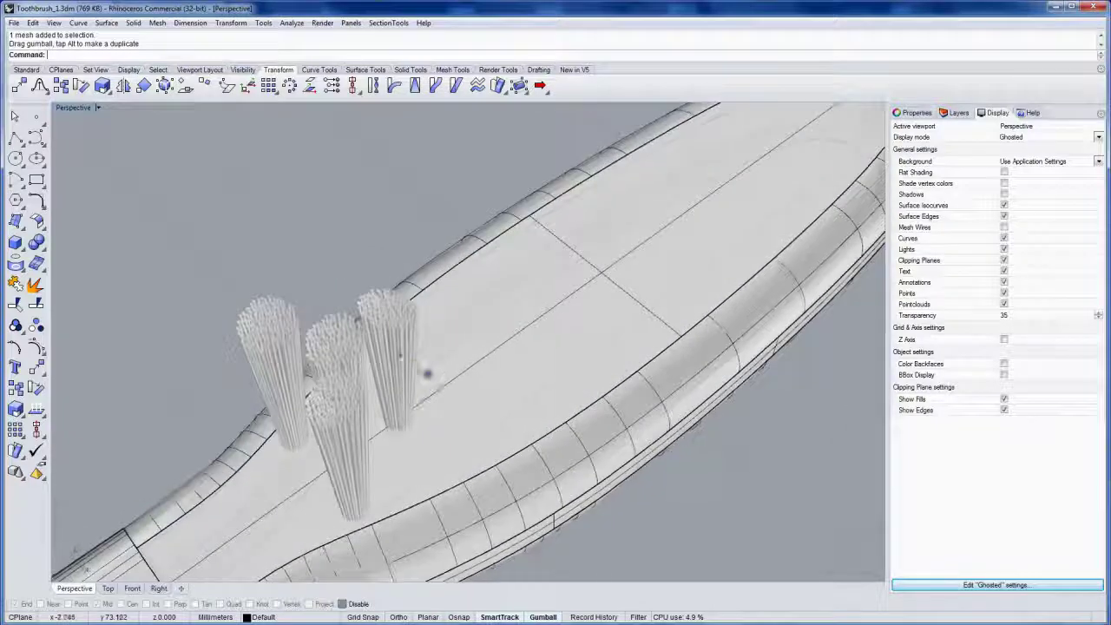
pyautogui.scroll(-5, 399, 350)
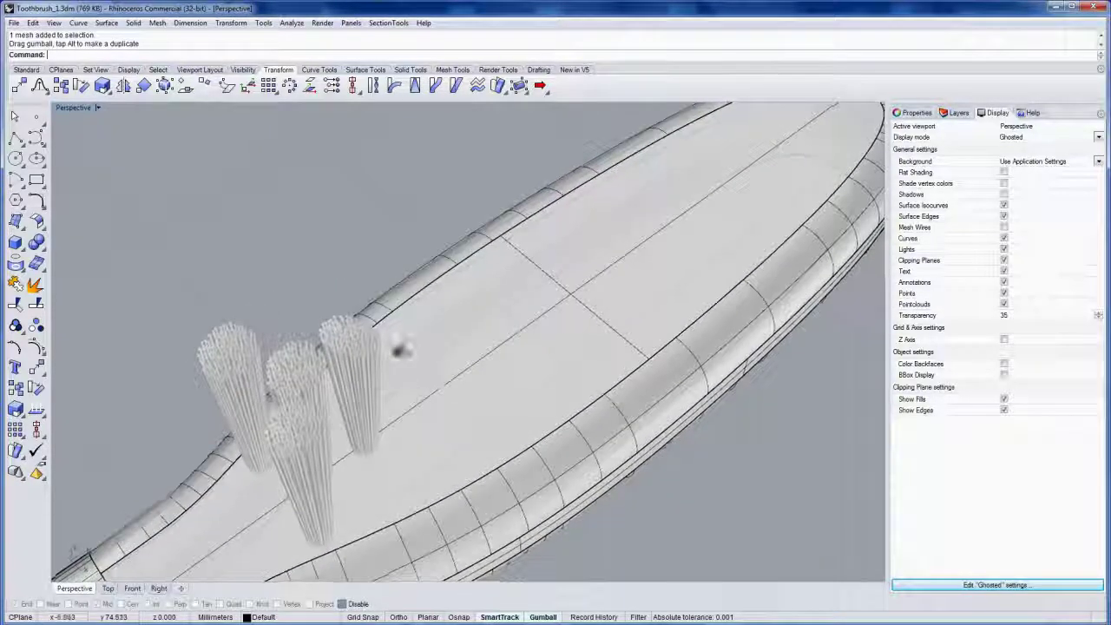
pyautogui.keyDown('shift'); pyautogui.moveTo(412, 340); pyautogui.dragTo(409, 332, button='right'); pyautogui.keyUp('shift')
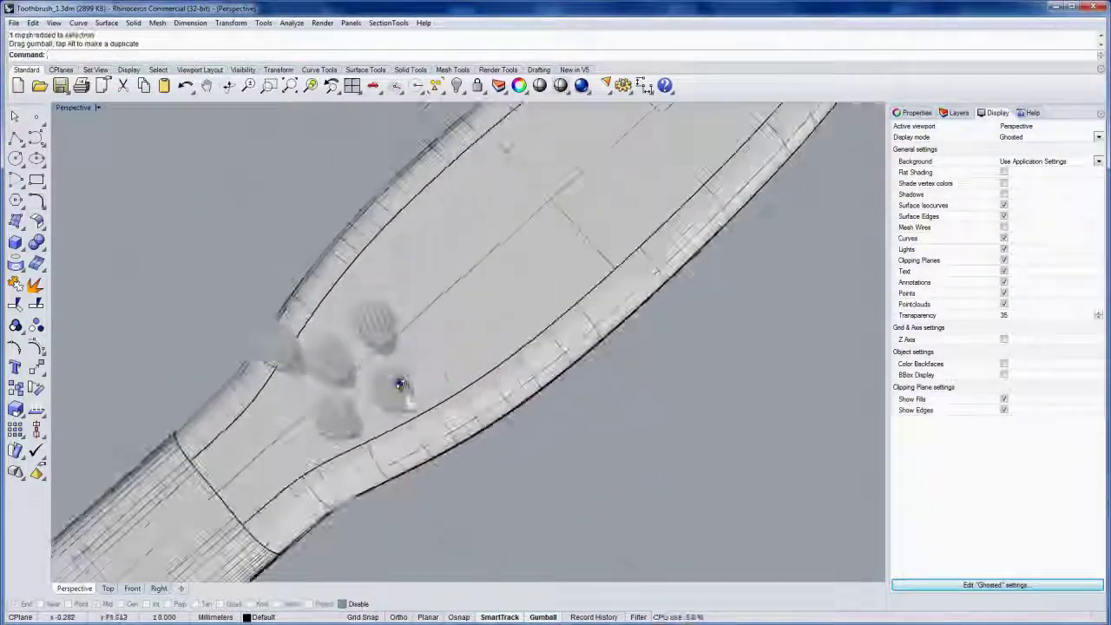
pyautogui.click(265, 71)
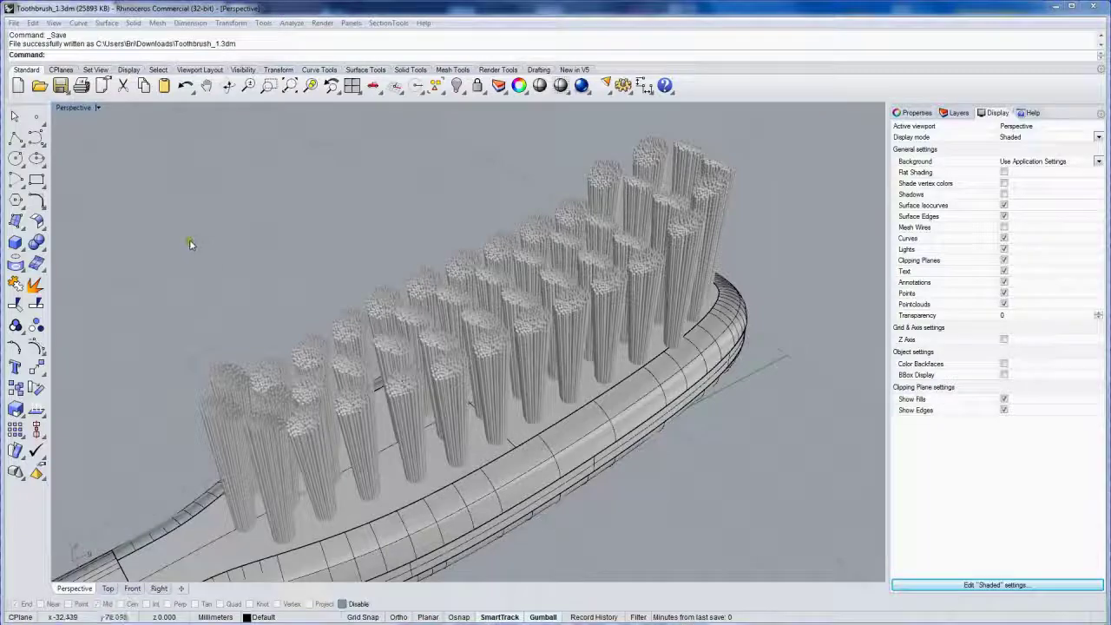
pyautogui.click(210, 250)
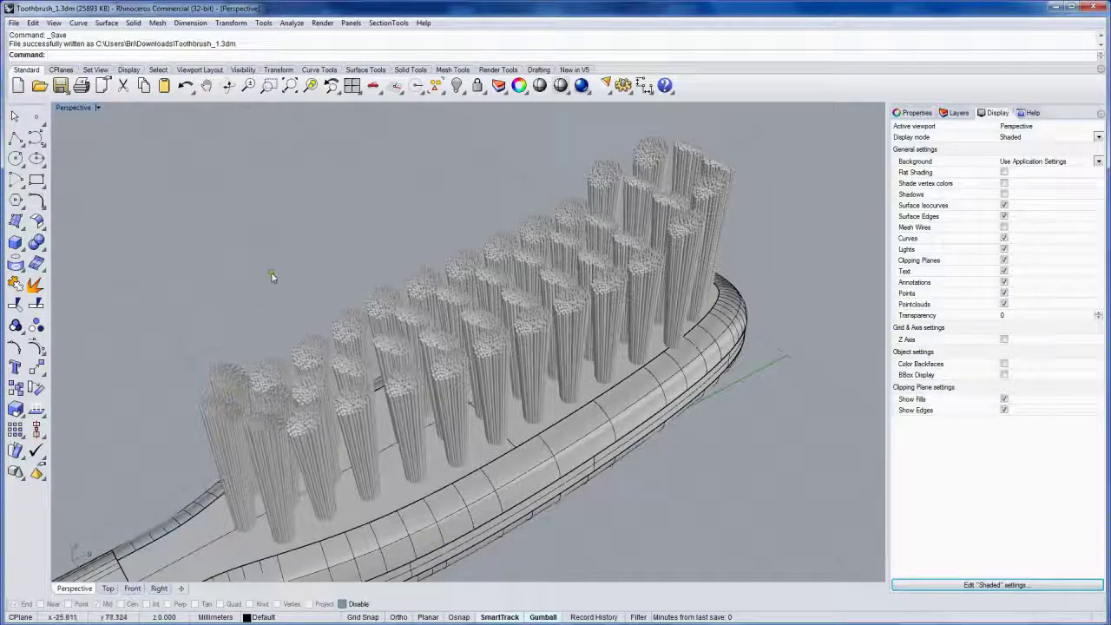
pyautogui.moveTo(271, 276); pyautogui.dragTo(251, 289, button='right')
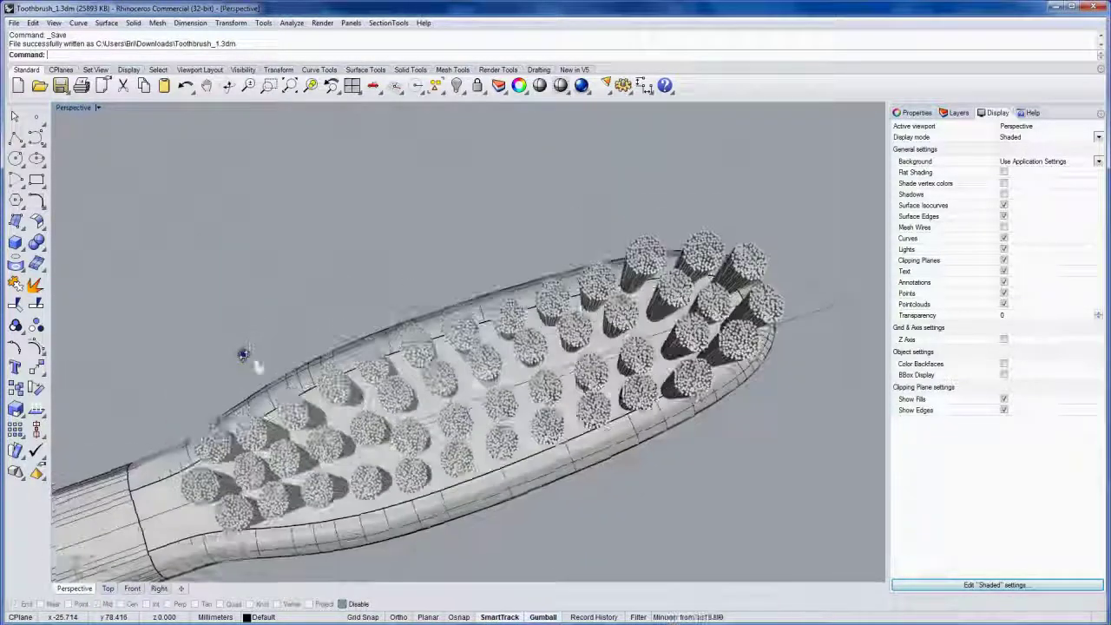
pyautogui.moveTo(248, 355); pyautogui.dragTo(261, 282, button='right')
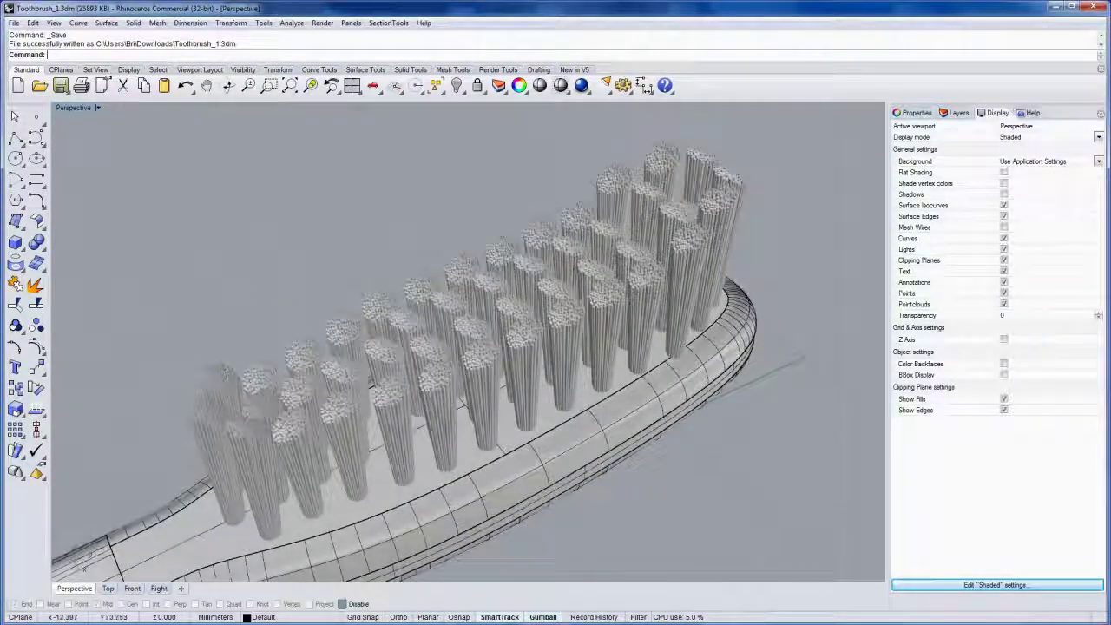
# Select the inner-row tufts between the two outer rows, leaving out the tall tufts at the tip, and join them into one mesh.
pyautogui.click(206, 420)
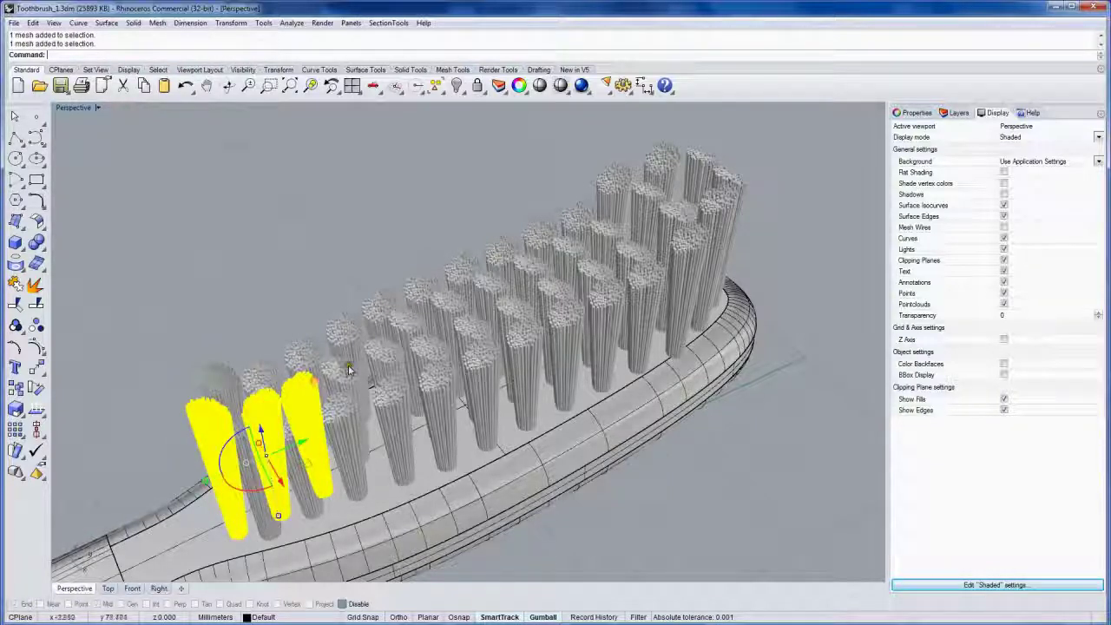
pyautogui.keyDown('shift'); pyautogui.click(388, 355); pyautogui.keyUp('shift')
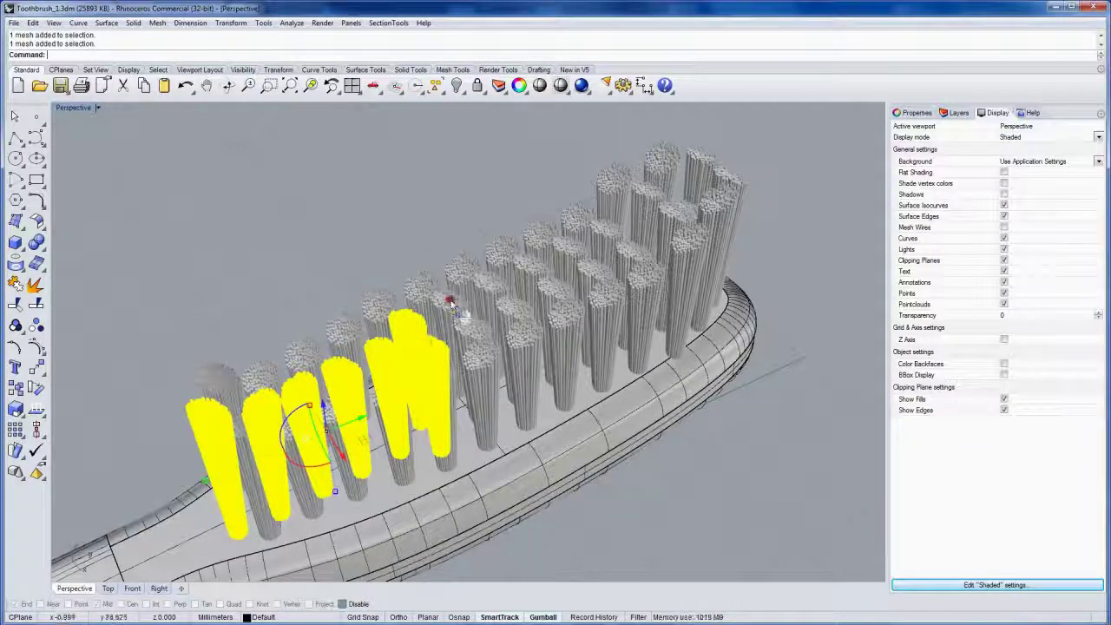
pyautogui.keyDown('shift'); pyautogui.click(494, 289); pyautogui.keyUp('shift')
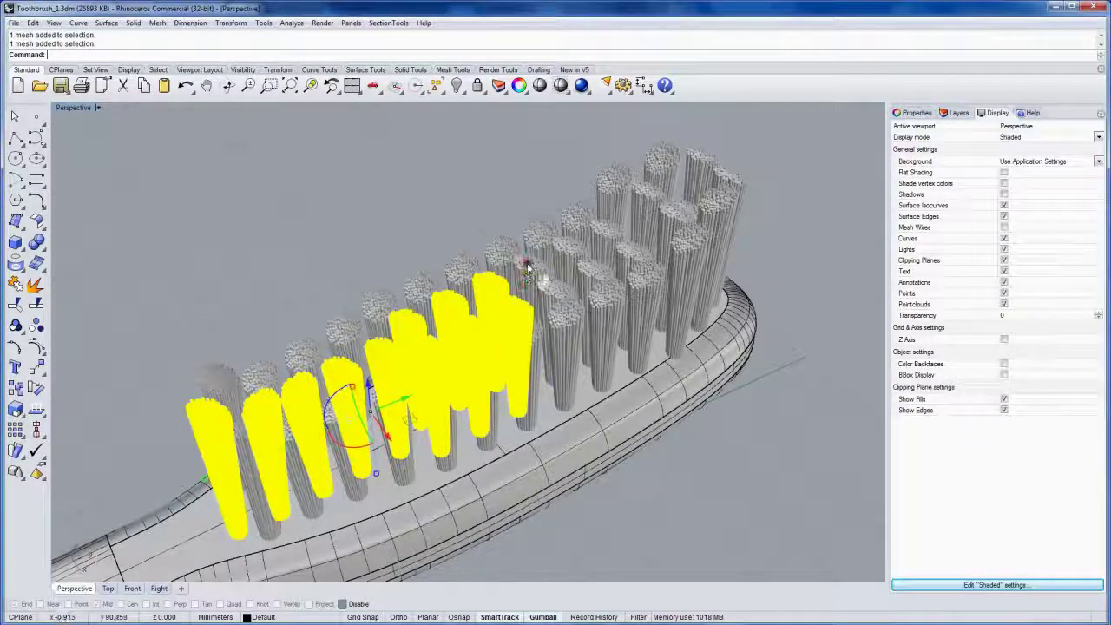
pyautogui.keyDown('shift'); pyautogui.click(556, 289); pyautogui.keyUp('shift')
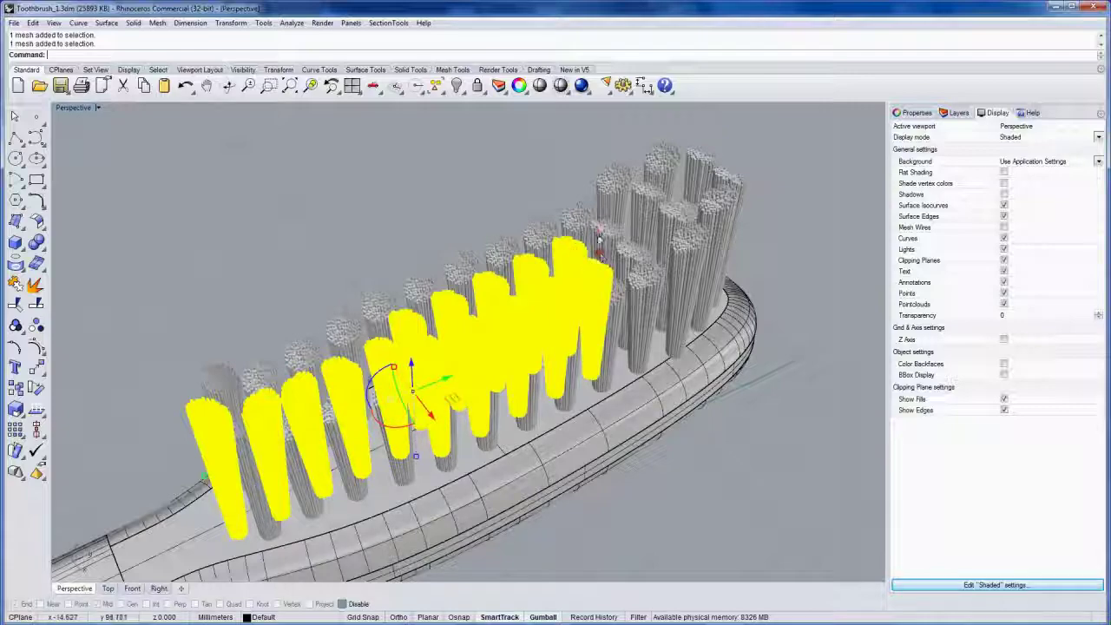
pyautogui.keyDown('shift'); pyautogui.click(609, 244); pyautogui.keyUp('shift')
pyautogui.moveTo(531, 288)
pyautogui.mouseDown(button='right')
pyautogui.moveTo(528, 322)
pyautogui.moveTo(487, 357)
pyautogui.moveTo(499, 314)
pyautogui.moveTo(447, 309)
pyautogui.mouseUp(button='right')
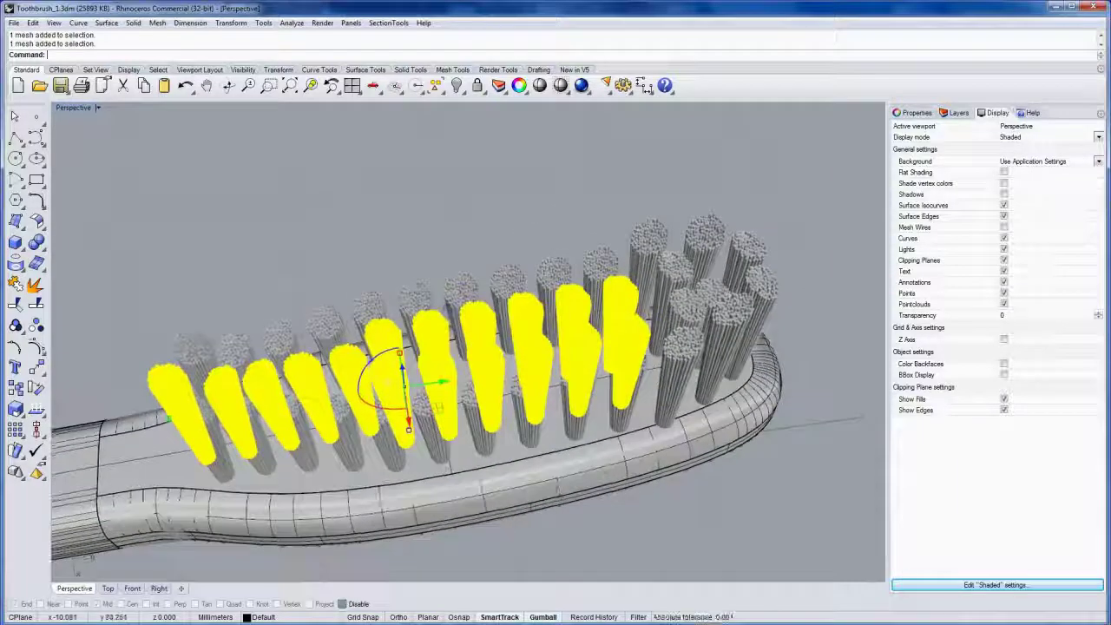
pyautogui.write('Join')
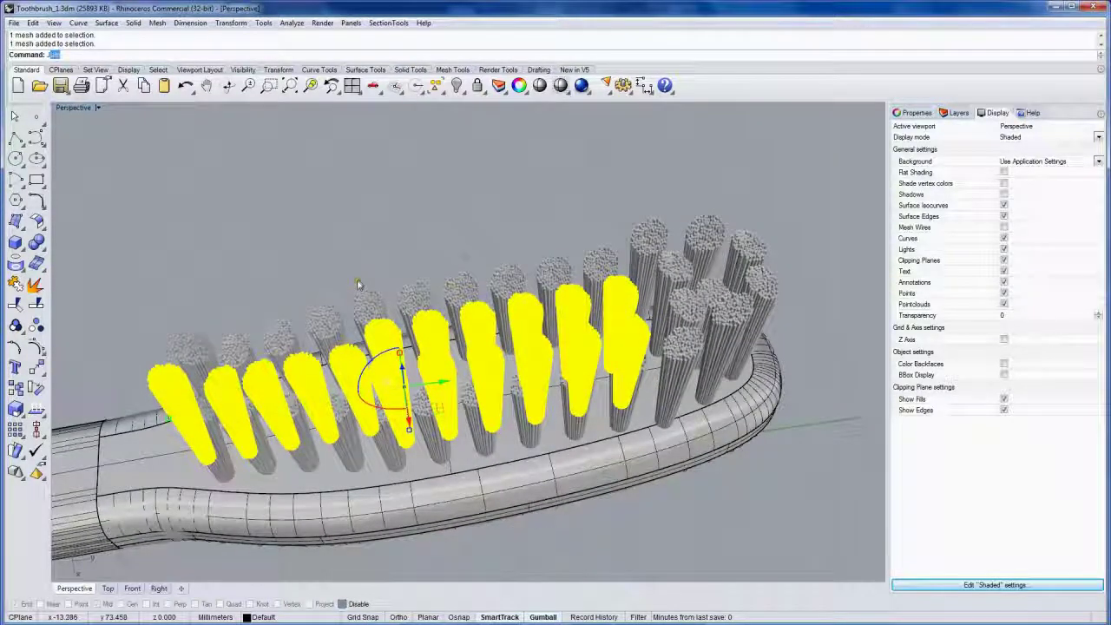
pyautogui.press('Return')
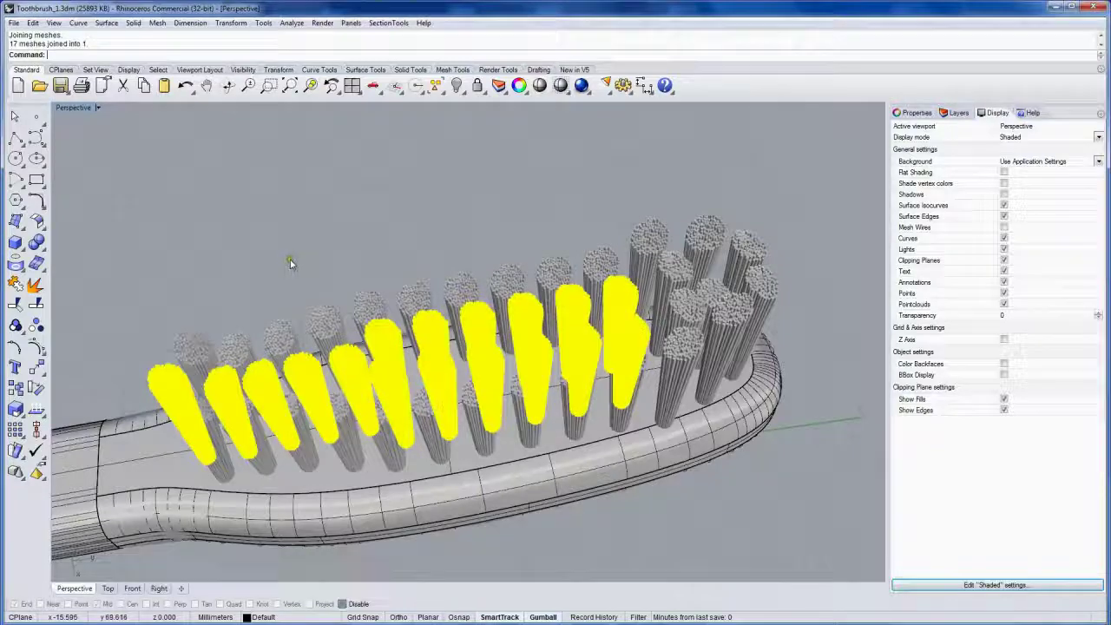
# Select all the tall tufts at the tip of the brush head, join them into one mesh, and check the joined group's selection.
pyautogui.click(297, 258)
pyautogui.moveTo(309, 295)
pyautogui.mouseDown(button='right')
pyautogui.moveTo(390, 218)
pyautogui.moveTo(290, 263)
pyautogui.moveTo(317, 304)
pyautogui.moveTo(300, 310)
pyautogui.mouseUp(button='right')
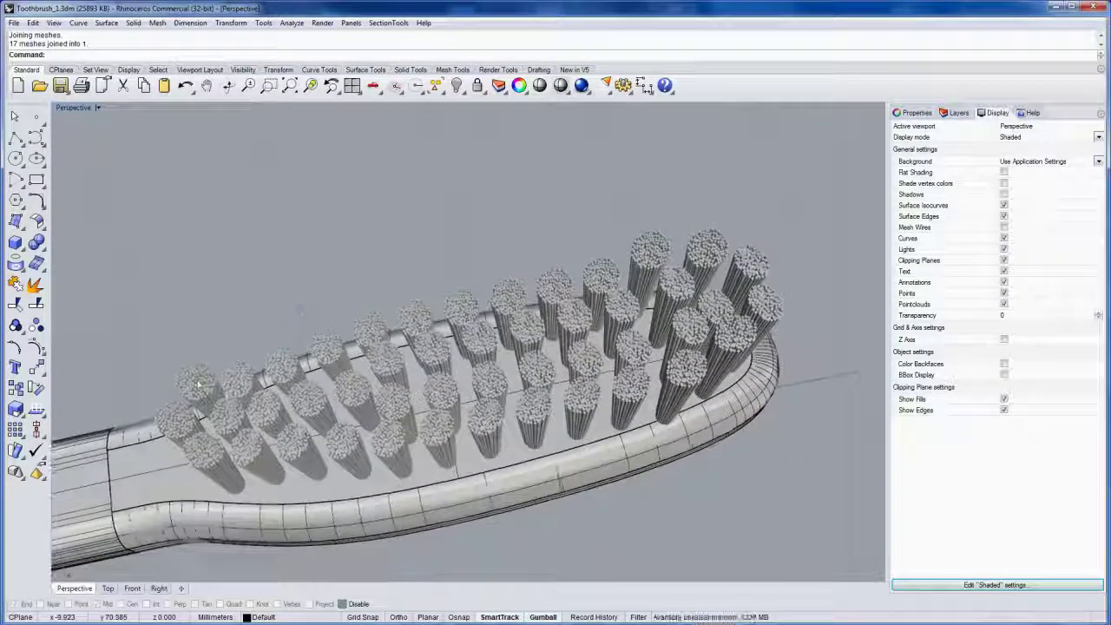
pyautogui.click(651, 255)
pyautogui.keyDown('shift'); pyautogui.click(684, 279); pyautogui.keyUp('shift')
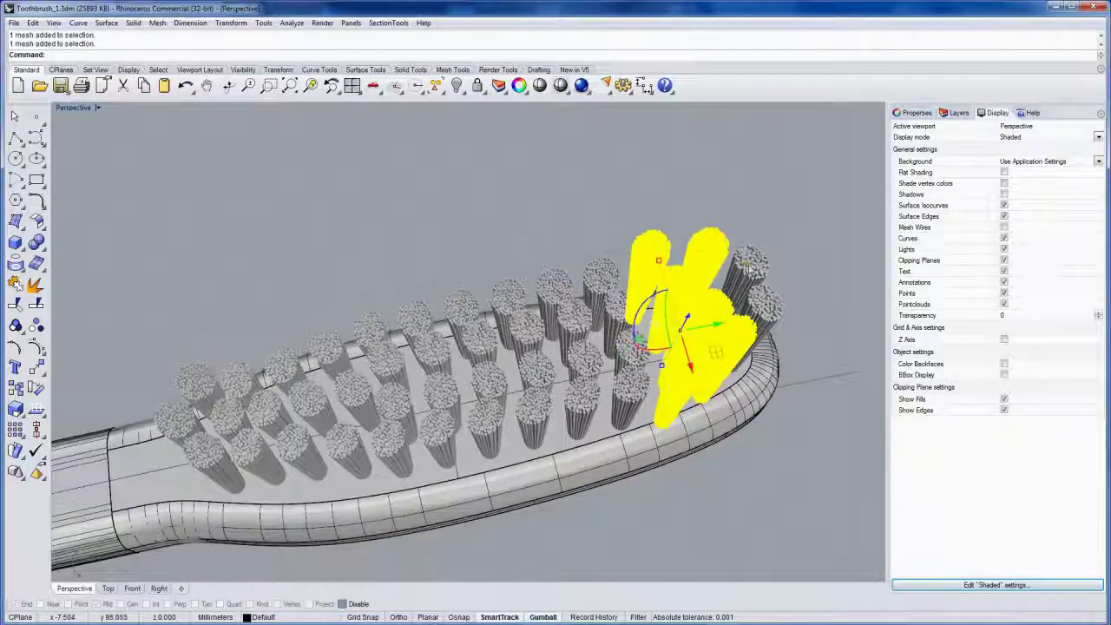
pyautogui.keyDown('shift'); pyautogui.click(746, 265); pyautogui.keyUp('shift')
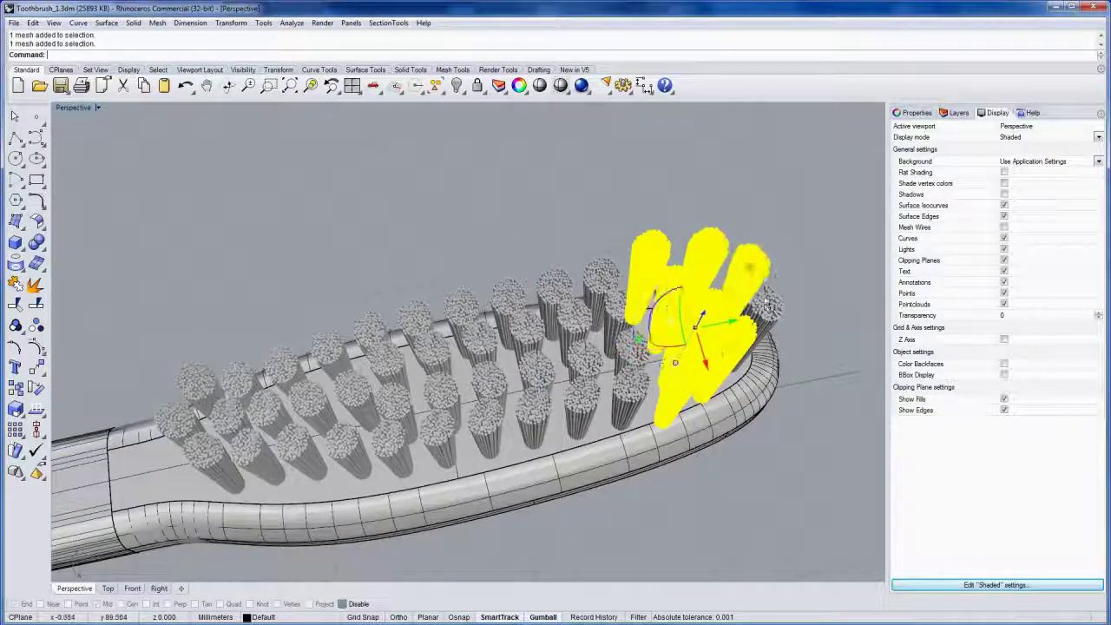
pyautogui.press('Return')
pyautogui.click(785, 232)
pyautogui.click(758, 265)
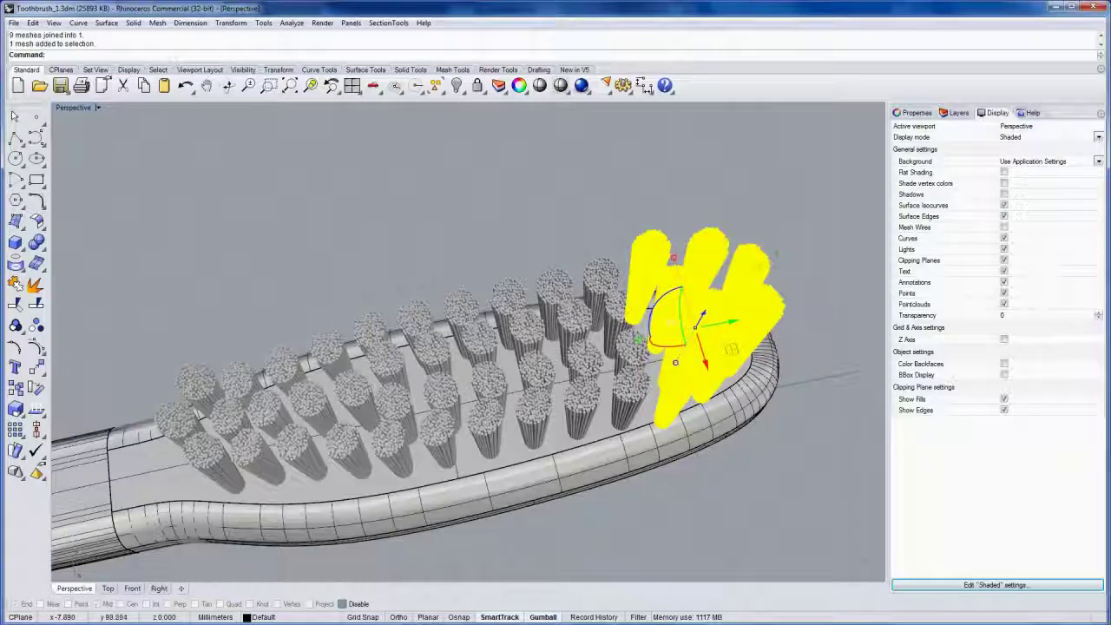
pyautogui.click(787, 248)
# Select the tufts of the two outer rows, leaving out the joined inner tufts and the tip group, and join them into one mesh.
pyautogui.click(614, 314)
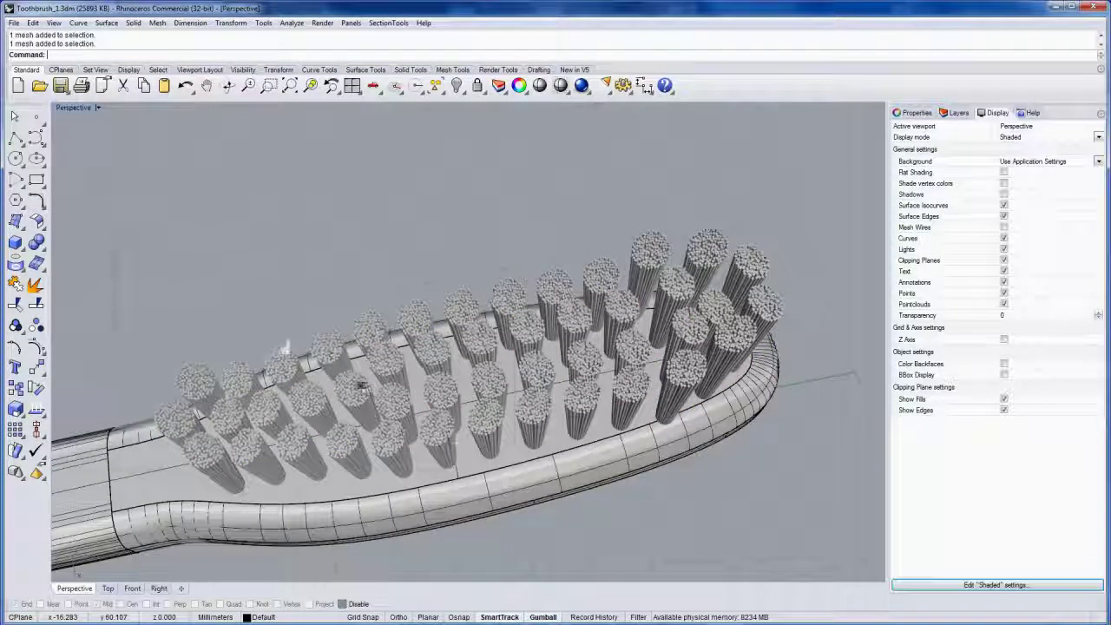
pyautogui.moveTo(712, 544); pyautogui.dragTo(716, 538)
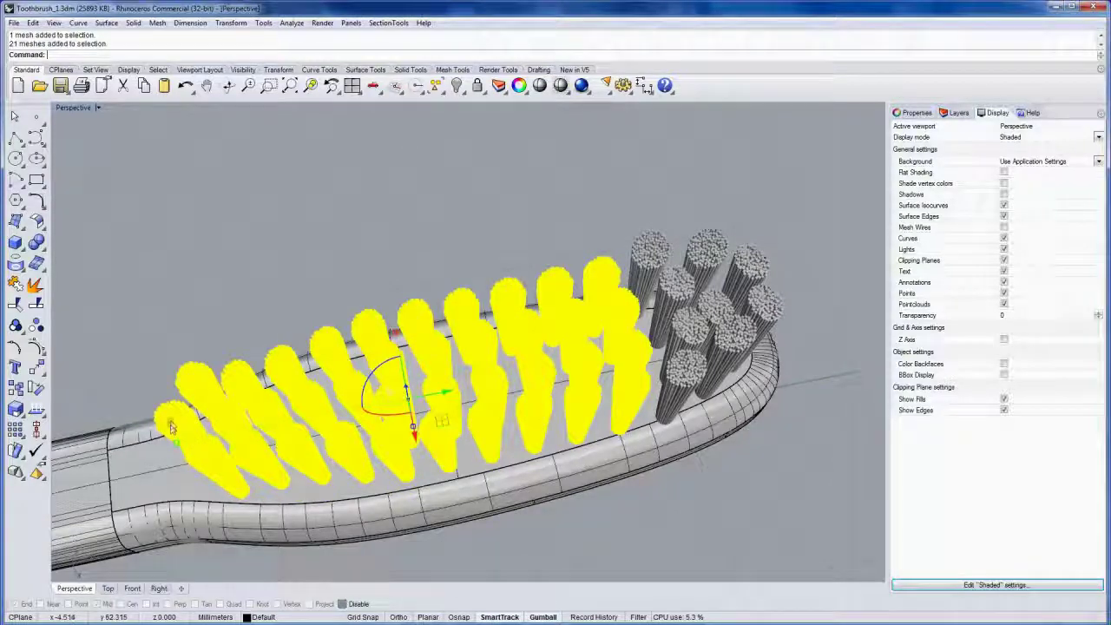
pyautogui.moveTo(214, 341); pyautogui.dragTo(257, 312, button='right')
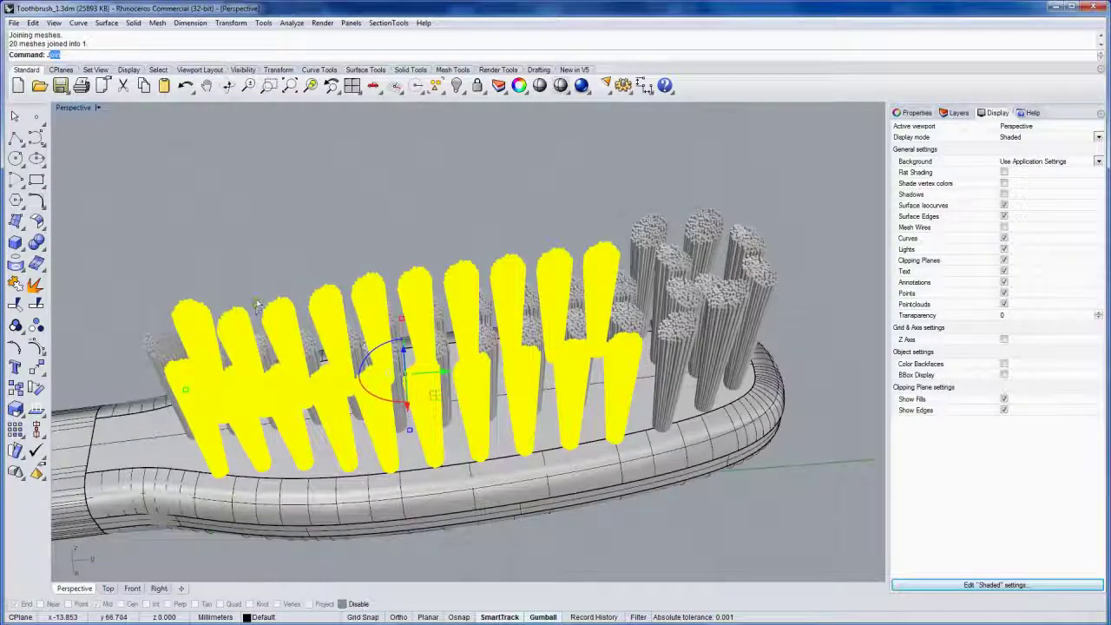
pyautogui.click(268, 258)
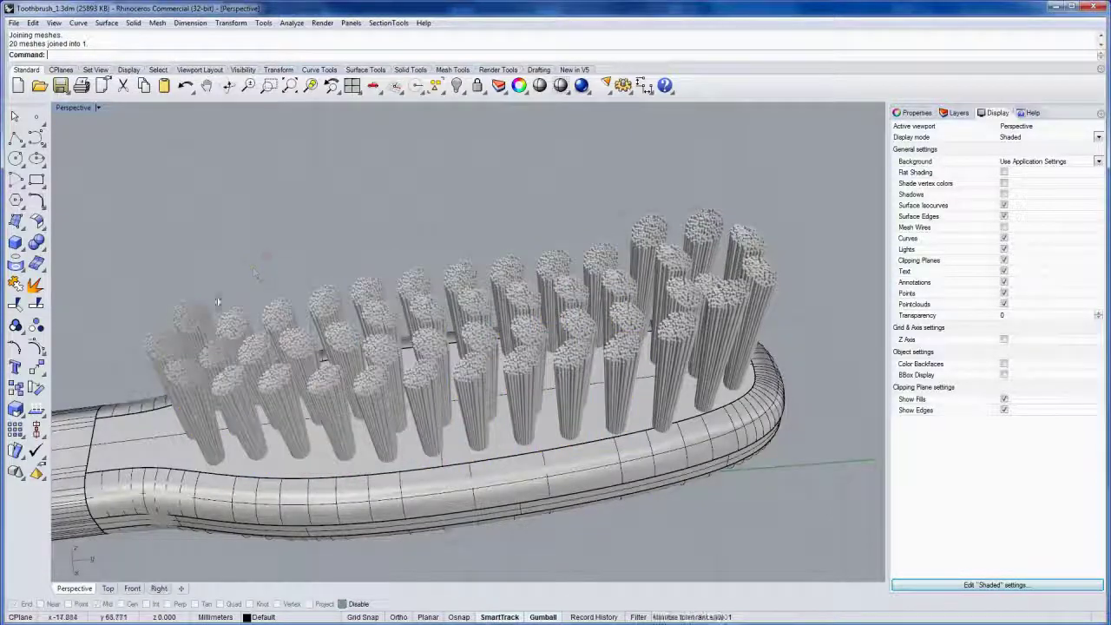
# Check the joined inner and tip tuft groups by selecting them, and examine the bristles on the head together with the handle.
pyautogui.click(173, 346)
pyautogui.click(173, 346)
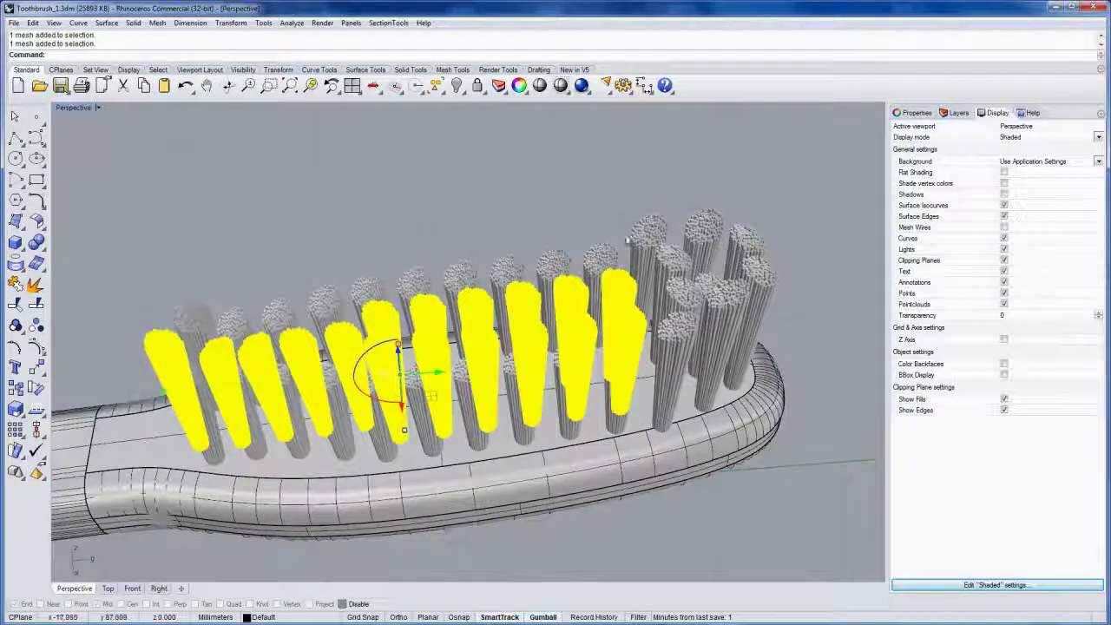
pyautogui.click(673, 254)
pyautogui.click(563, 216)
pyautogui.moveTo(462, 280); pyautogui.dragTo(431, 280, button='right')
pyautogui.scroll(-6, 431, 280)
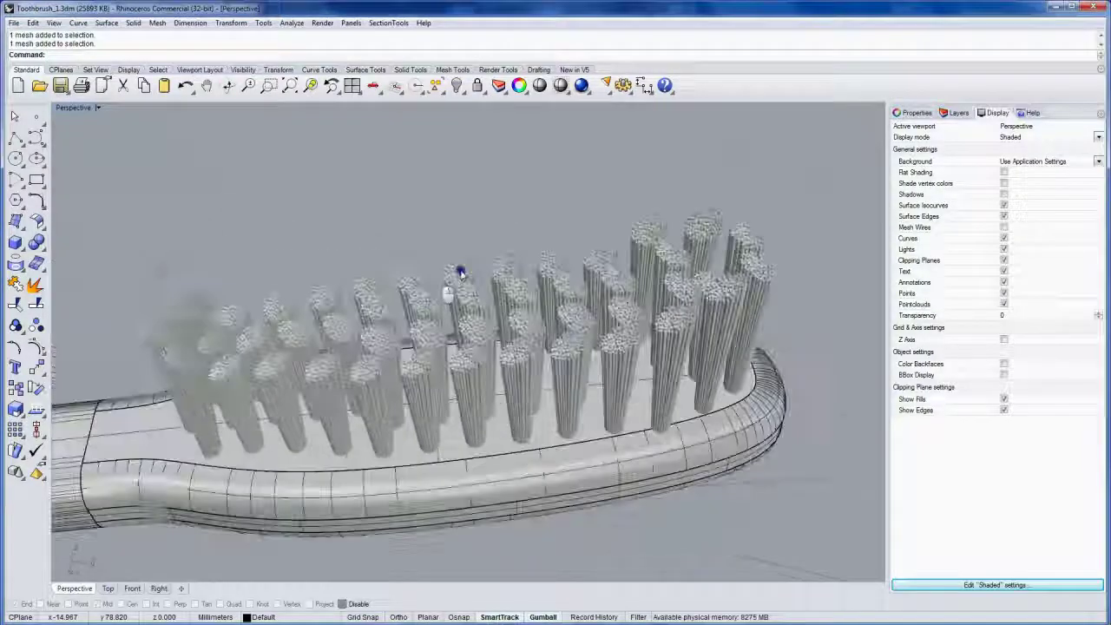
pyautogui.moveTo(424, 328); pyautogui.dragTo(543, 352, button='right')
pyautogui.moveTo(420, 301); pyautogui.dragTo(464, 332, button='right')
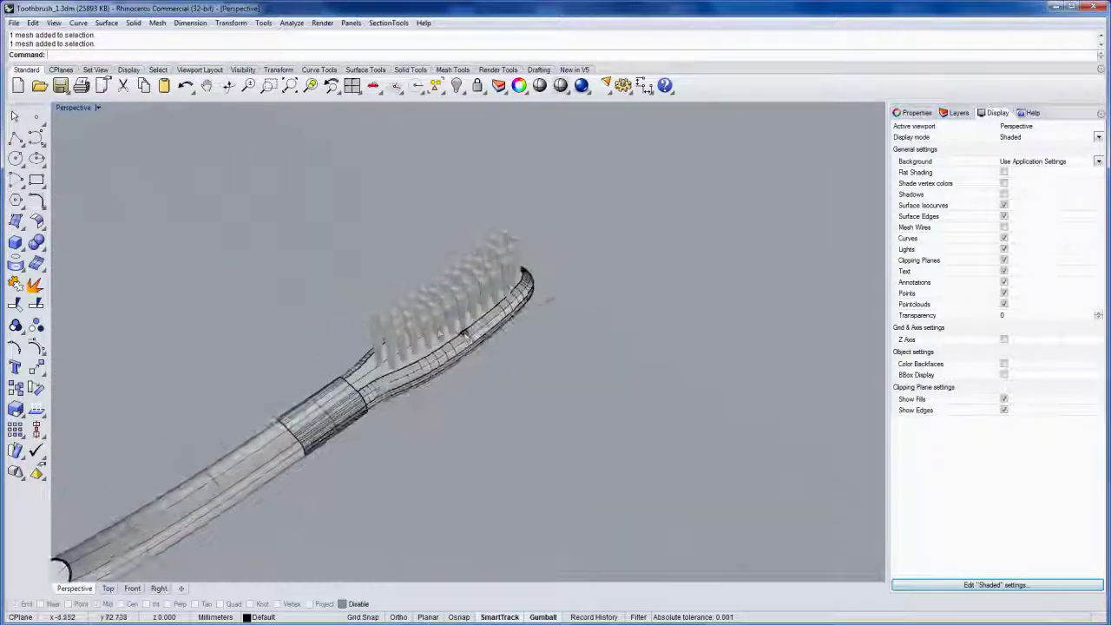